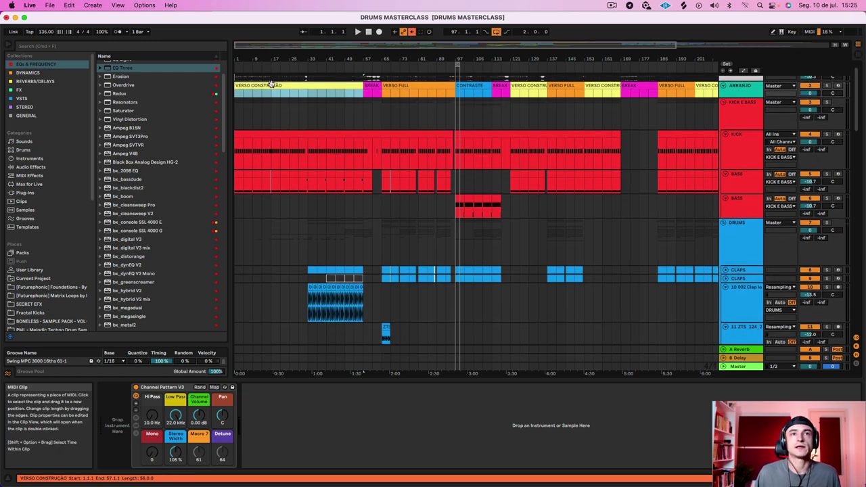
# Examine the section markers on the ARRANJO track in order, from the first VERSO CONSTRUÇÃO through to the end of the song.
pyautogui.scroll(-1, 276, 100)
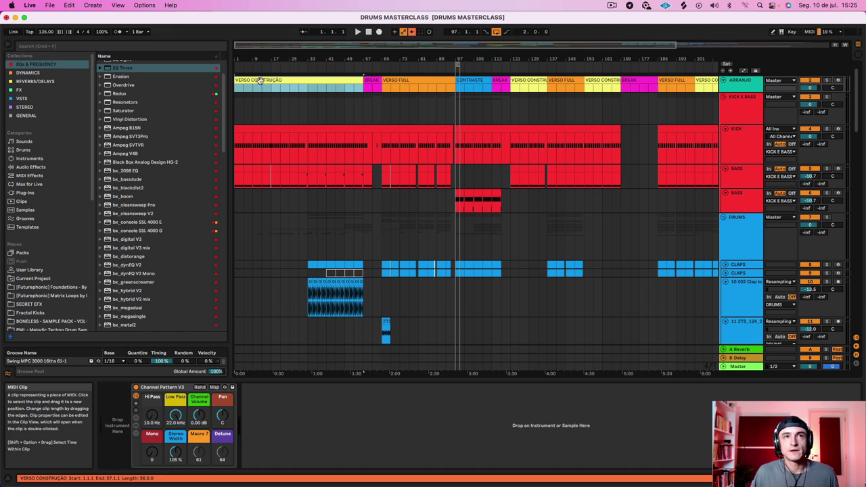
pyautogui.click(375, 80)
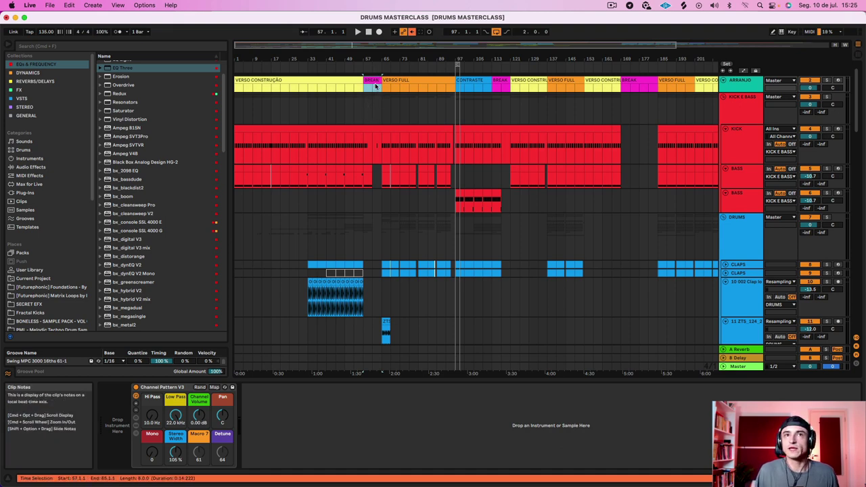
pyautogui.click(395, 79)
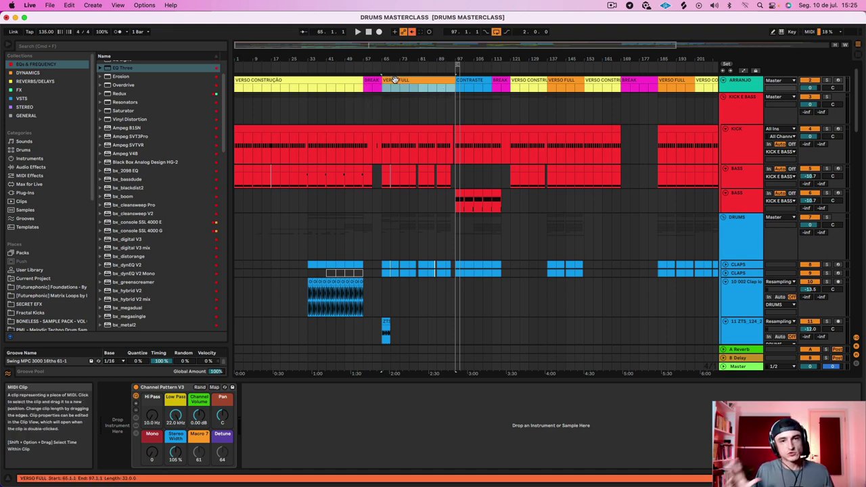
pyautogui.click(469, 81)
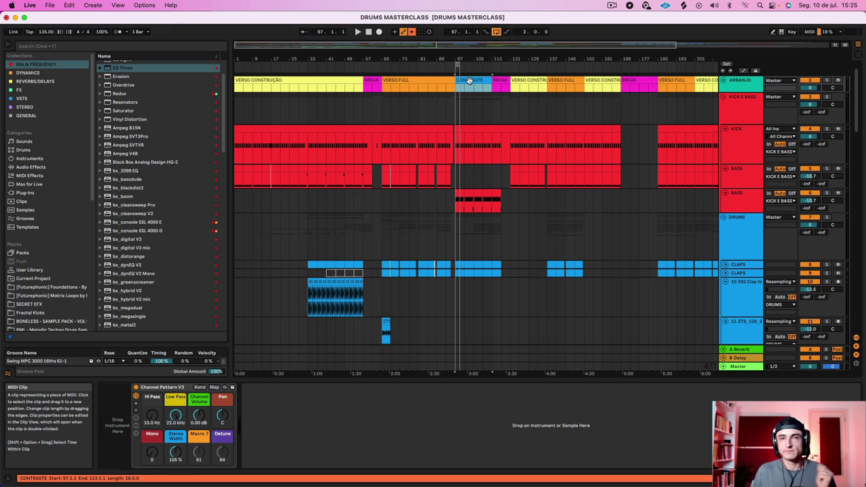
pyautogui.click(530, 80)
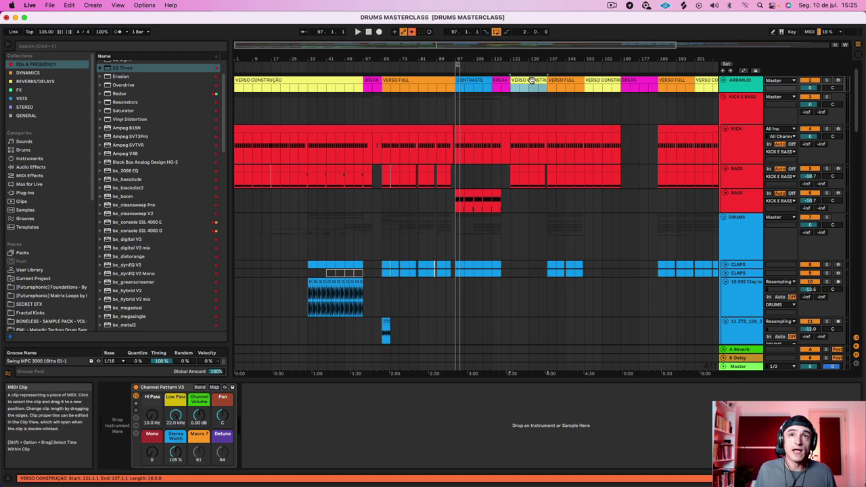
pyautogui.press('space')
pyautogui.click(565, 82)
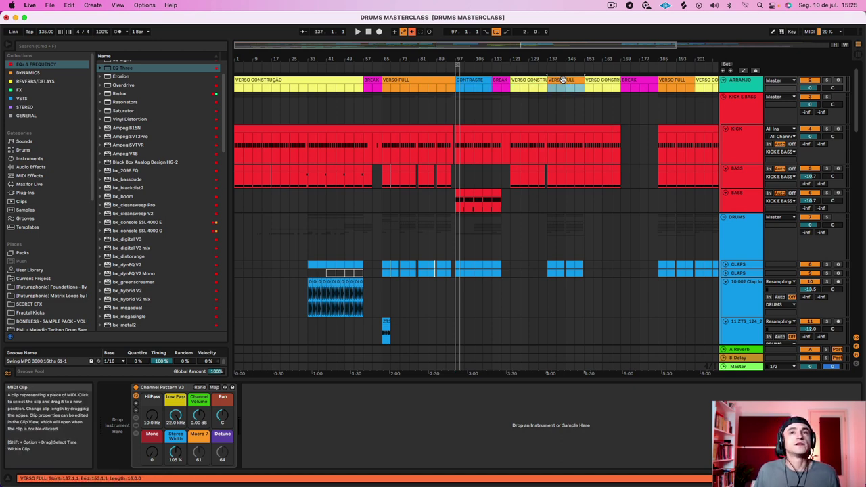
pyautogui.click(599, 81)
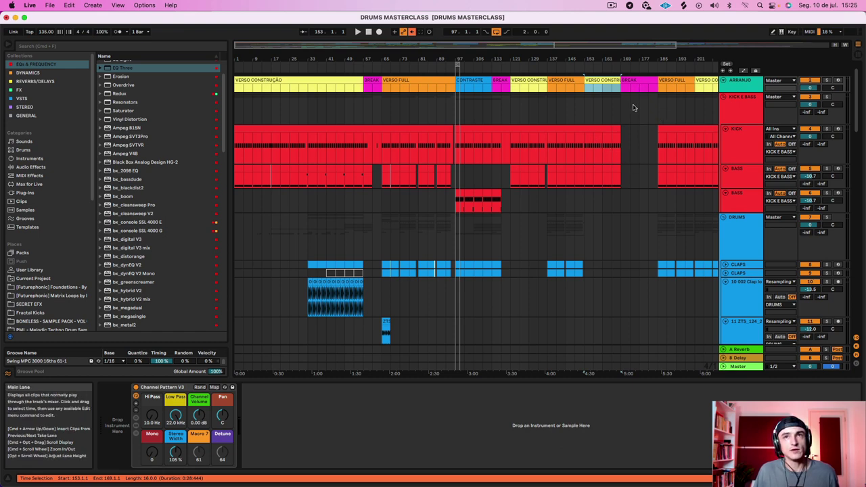
pyautogui.hscroll(10, 633, 107)
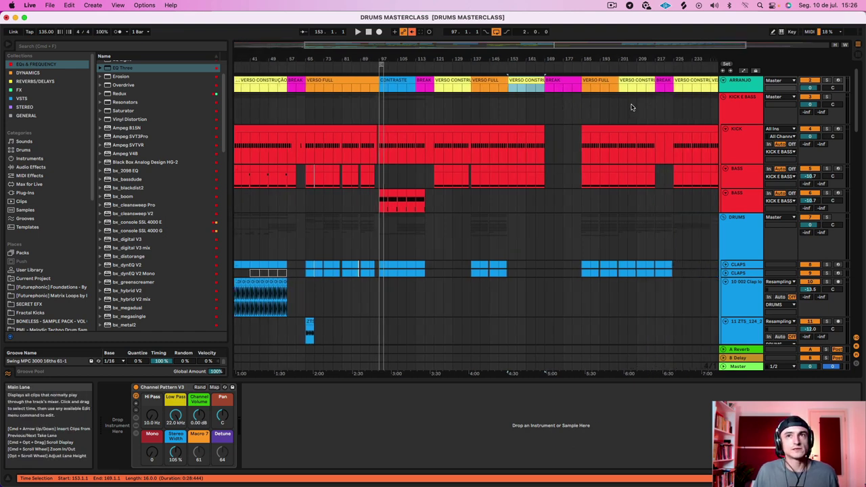
pyautogui.hscroll(3, 632, 104)
pyautogui.hscroll(-2, 634, 128)
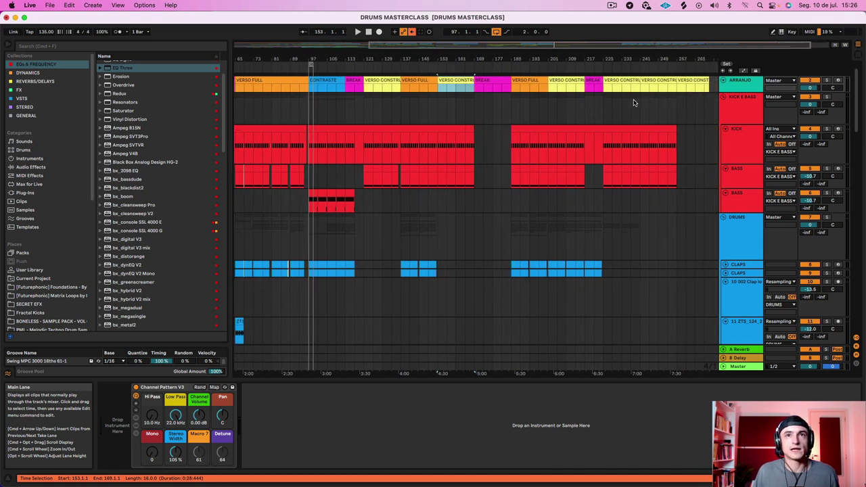
# Examine the KICK clips from bar 185 and from bar 1, along with the synth tracks further below.
pyautogui.click(518, 130)
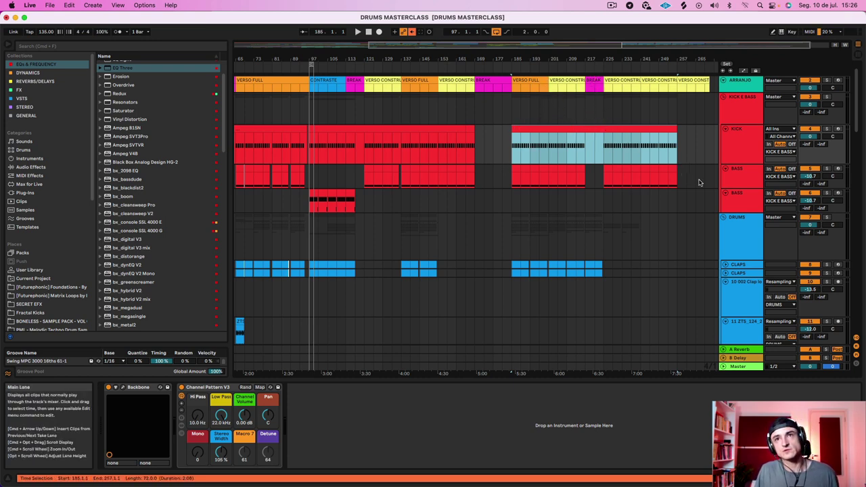
pyautogui.hscroll(-5, 623, 208)
pyautogui.hscroll(5, 649, 155)
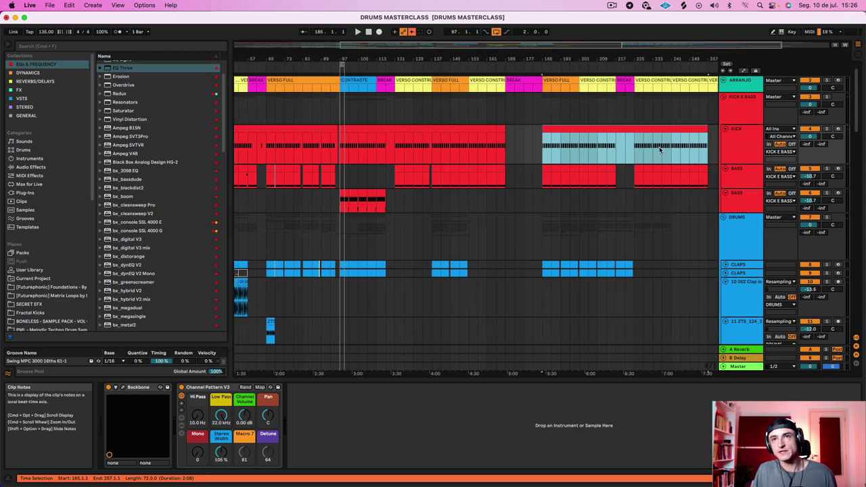
pyautogui.scroll(-8, 616, 271)
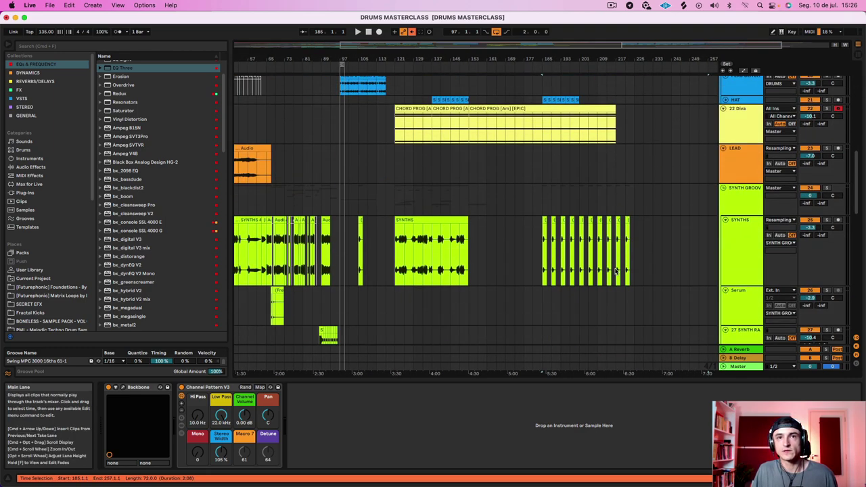
pyautogui.scroll(8, 616, 270)
pyautogui.hscroll(-5, 615, 271)
pyautogui.click(256, 100)
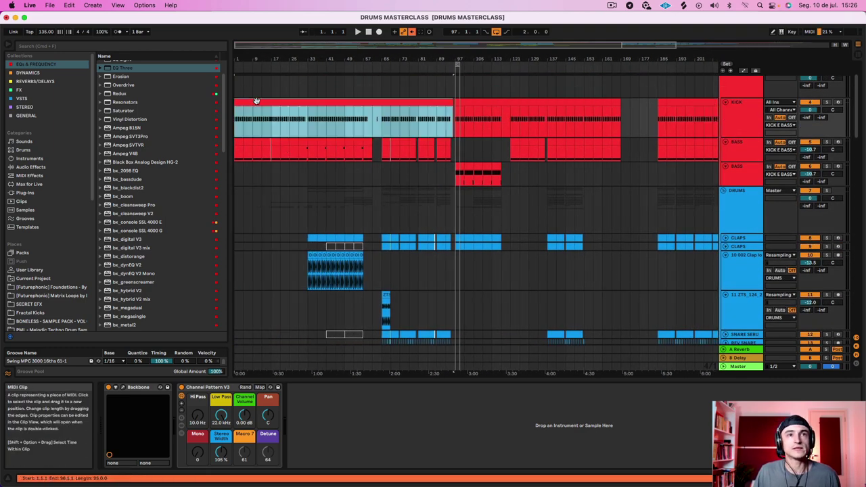
# Loop the first 8 bars using the opening clip of the first BASS track and start playback.
pyautogui.moveTo(274, 56); pyautogui.dragTo(234, 67)
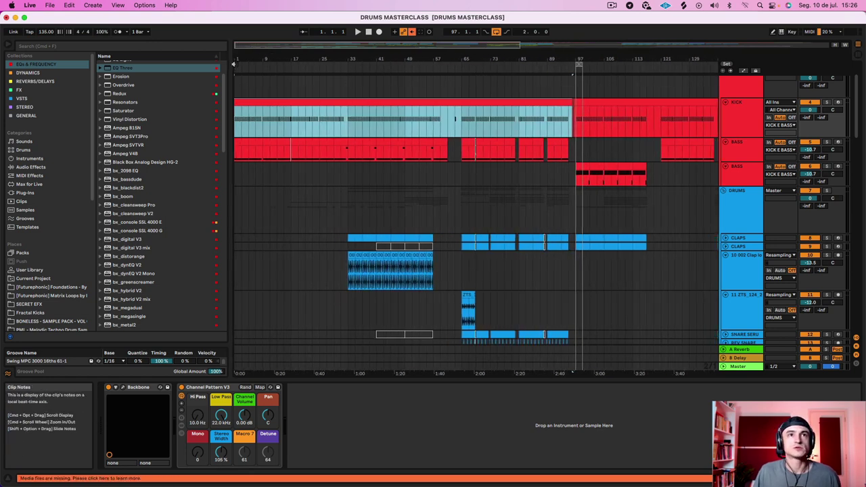
pyautogui.scroll(4, 336, 173)
pyautogui.scroll(-2, 337, 174)
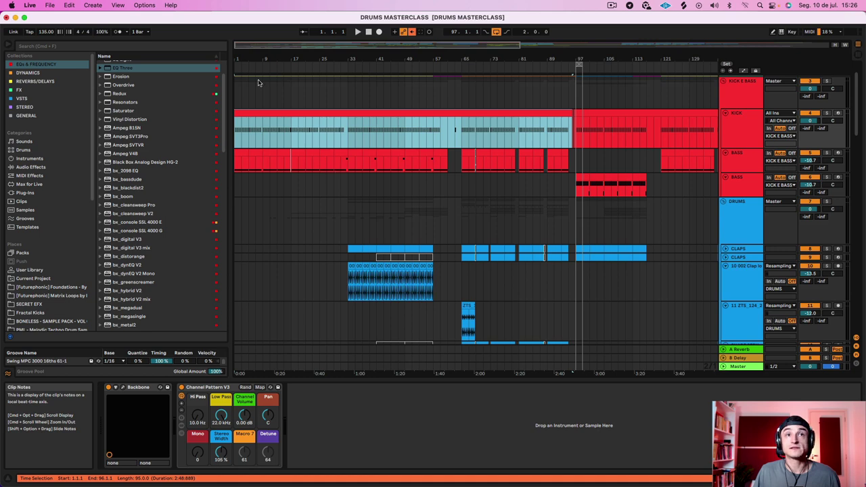
pyautogui.moveTo(240, 58); pyautogui.dragTo(296, 101)
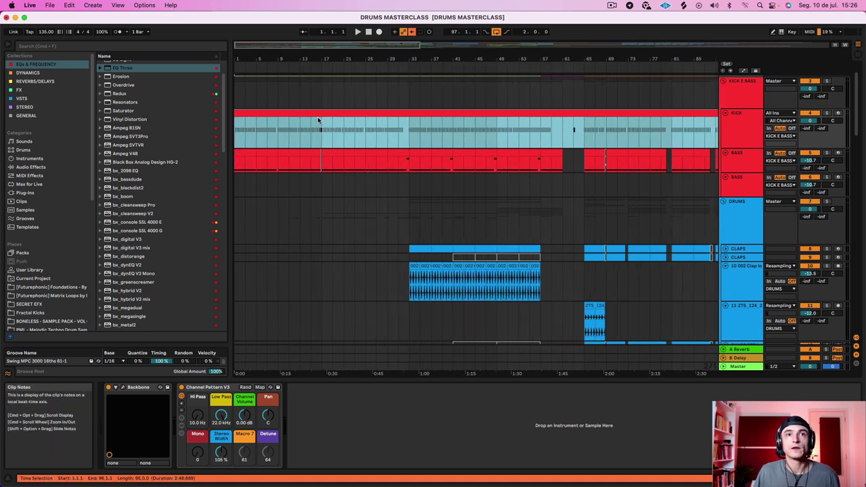
pyautogui.moveTo(264, 56); pyautogui.dragTo(318, 118)
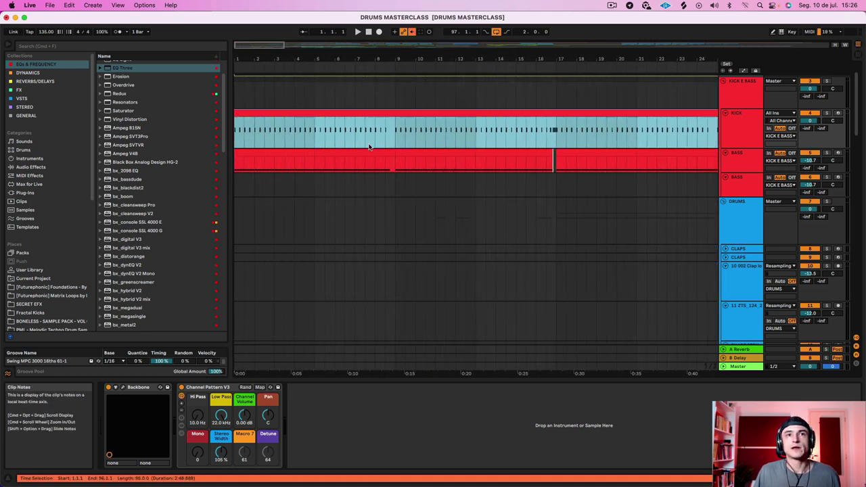
pyautogui.moveTo(394, 171); pyautogui.dragTo(222, 160)
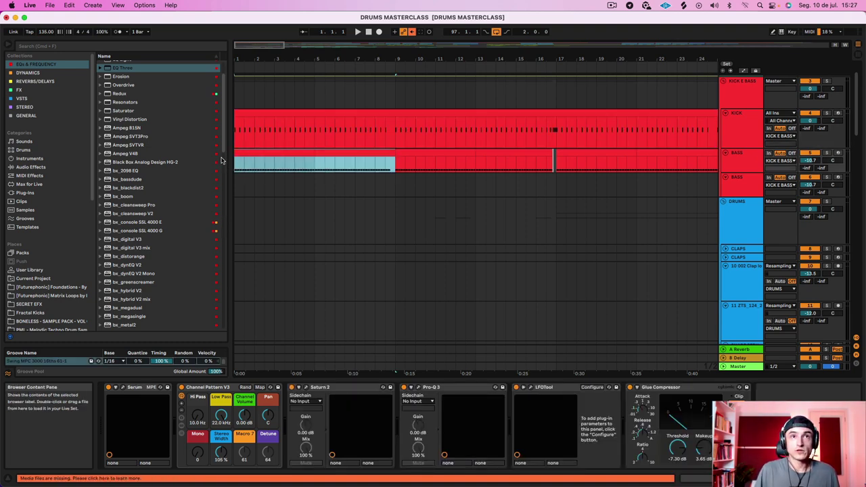
pyautogui.press('super+l')
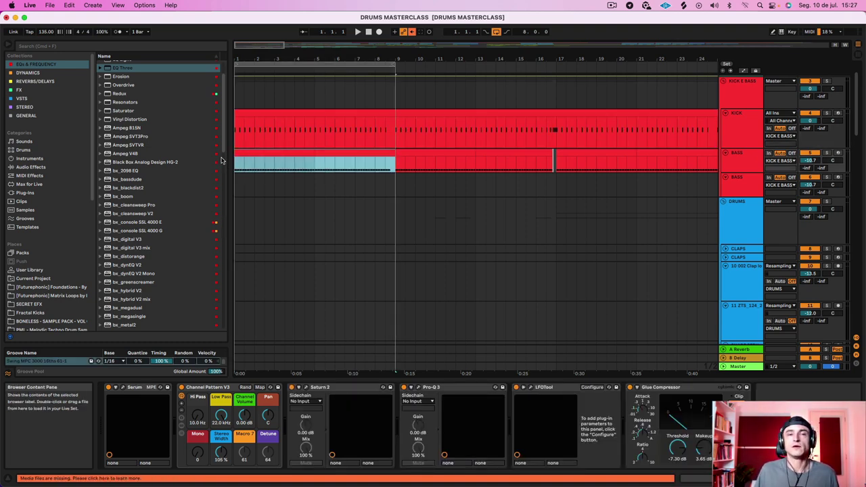
pyautogui.scroll(-2, 539, 202)
pyautogui.press('space')
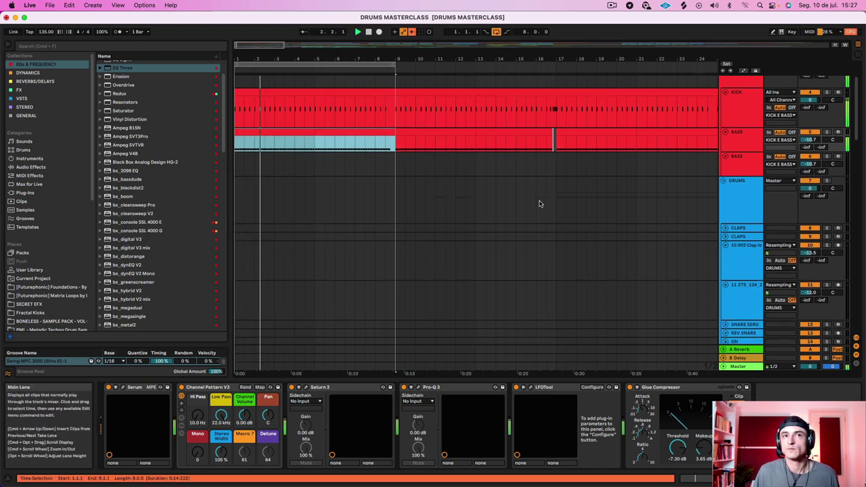
# Examine the drum, synth, soundscape, FX and vocal tracks over the opening bars for elements accompanying the kick and bass.
pyautogui.scroll(-8, 521, 177)
pyautogui.scroll(5, 522, 177)
pyautogui.scroll(-10, 523, 177)
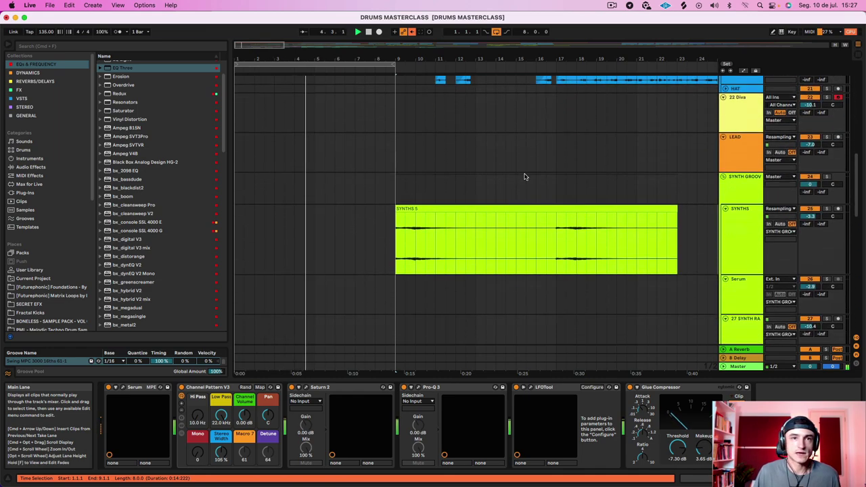
pyautogui.scroll(-10, 524, 176)
pyautogui.scroll(-5, 307, 257)
pyautogui.scroll(-2, 307, 257)
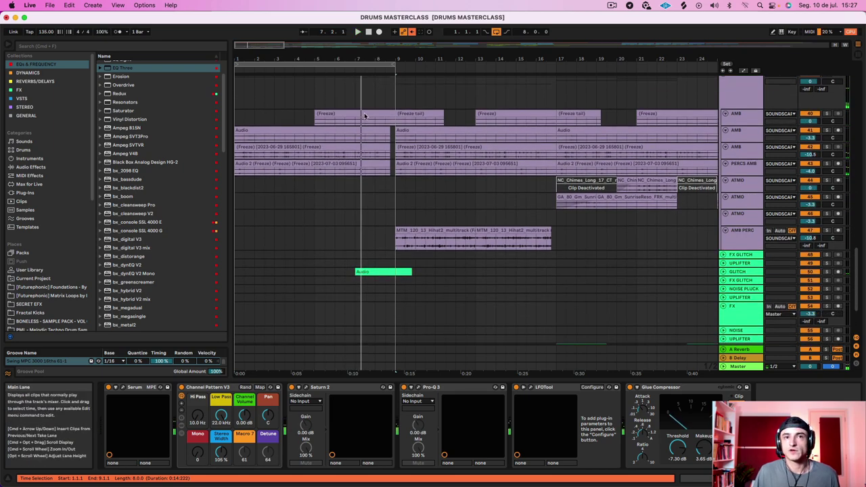
pyautogui.scroll(12, 386, 196)
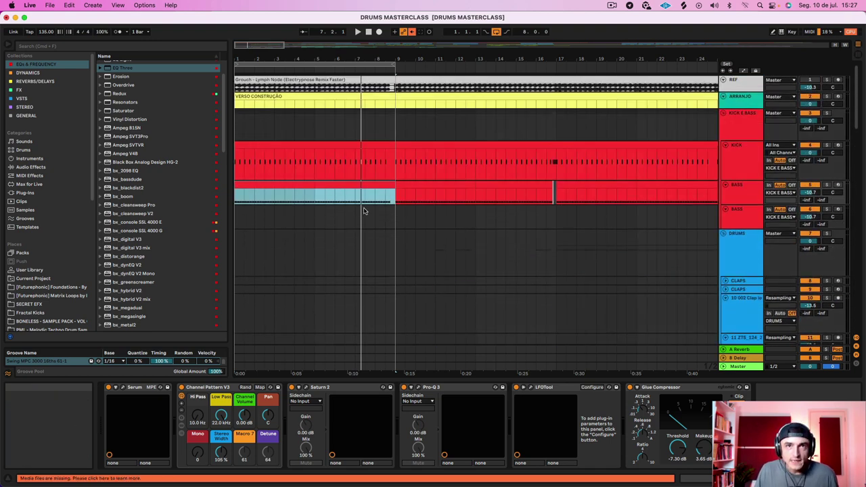
pyautogui.scroll(-12, 454, 290)
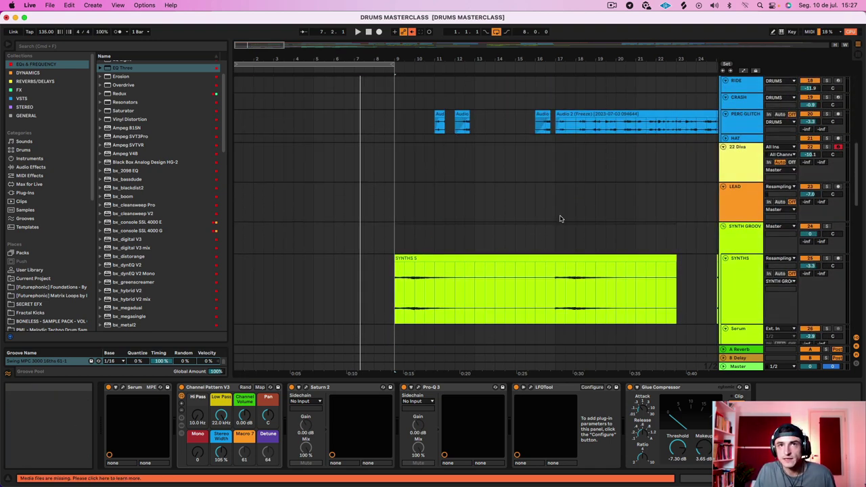
pyautogui.scroll(5, 420, 144)
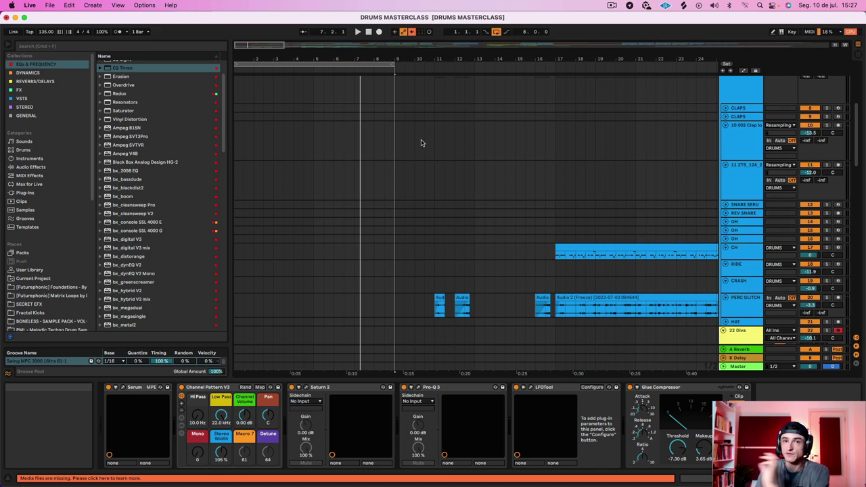
pyautogui.scroll(5, 532, 190)
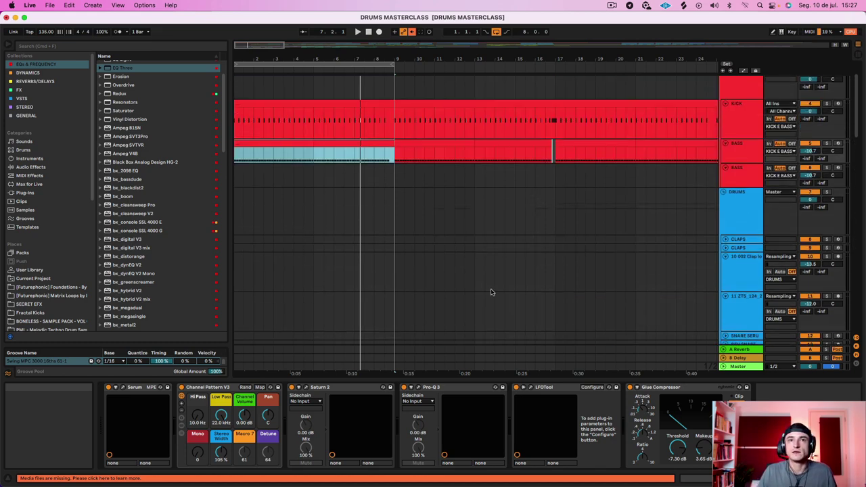
pyautogui.scroll(-15, 491, 311)
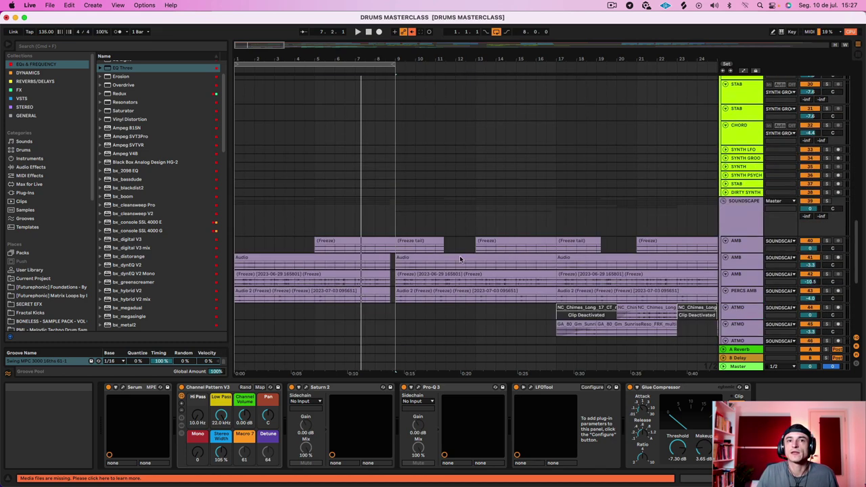
pyautogui.scroll(-8, 496, 334)
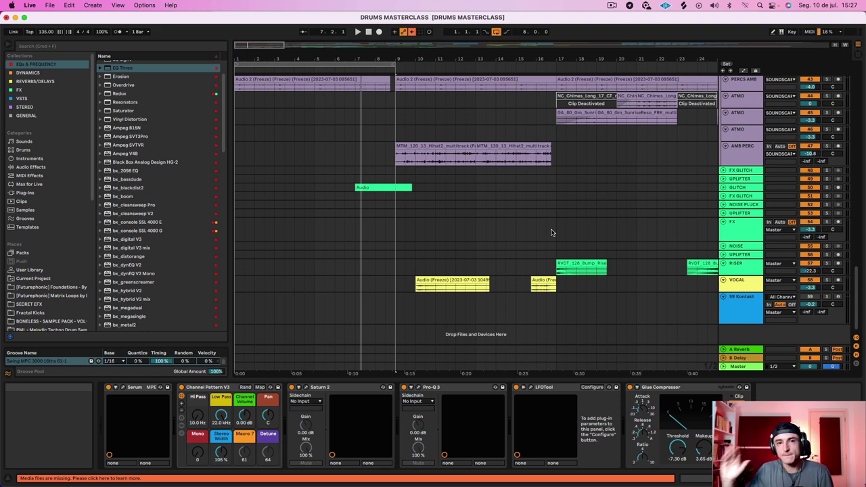
# Move the 8-bar loop to bar 7 and audition it, and shift its start to bar 9.
pyautogui.press('space')
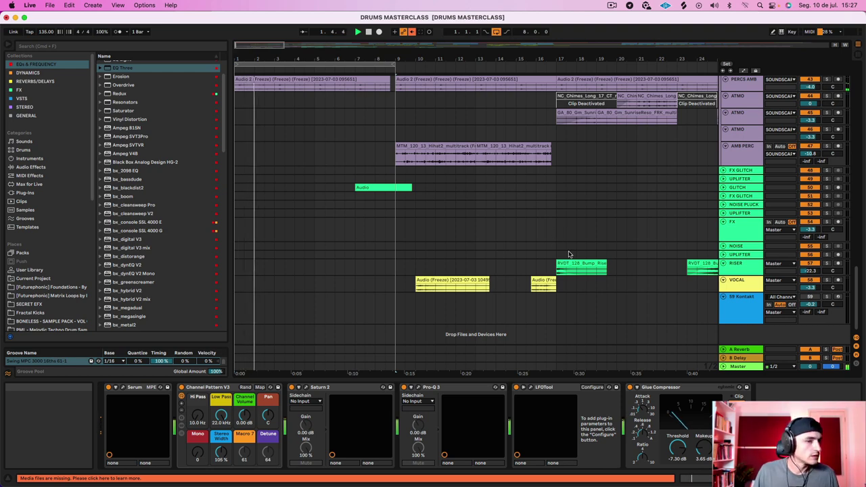
pyautogui.press('space')
pyautogui.click(354, 196)
pyautogui.moveTo(344, 63); pyautogui.dragTo(465, 63)
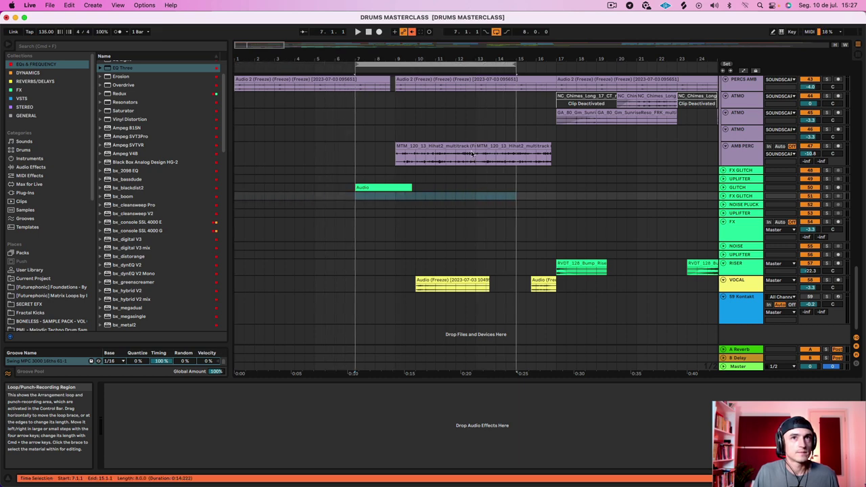
pyautogui.press('space')
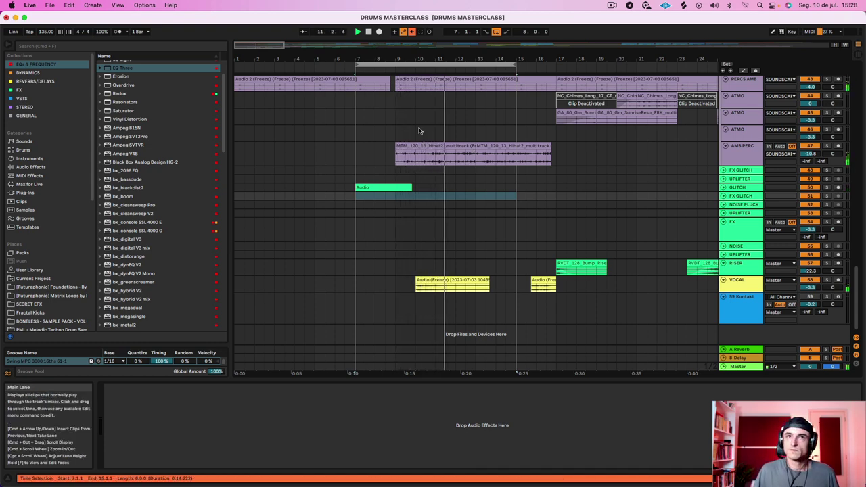
pyautogui.press('space')
pyautogui.moveTo(432, 64); pyautogui.dragTo(471, 65)
# Expand the GLITCH track and select its audio clip starting at bar 7.
pyautogui.moveTo(356, 53); pyautogui.dragTo(358, 55)
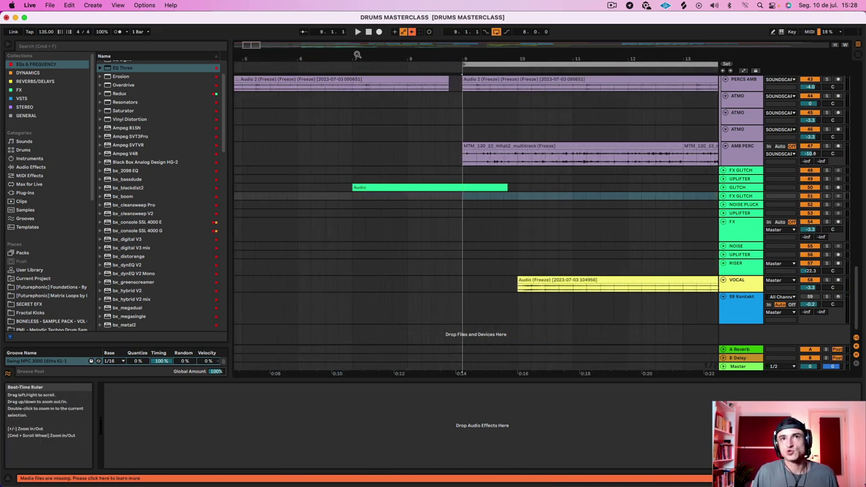
pyautogui.click(810, 189)
pyautogui.click(750, 188)
pyautogui.click(724, 188)
pyautogui.click(405, 189)
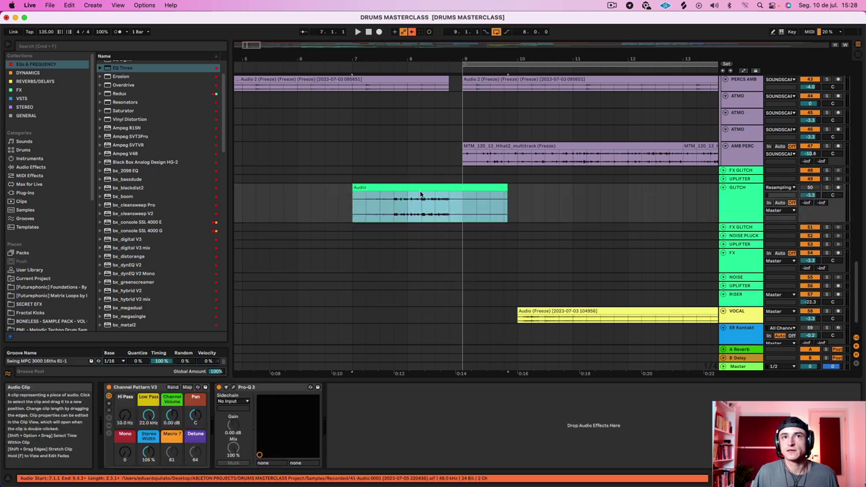
# Solo the GLITCH track, audition it briefly and reselect its audio clip.
pyautogui.click(827, 187)
pyautogui.press('space')
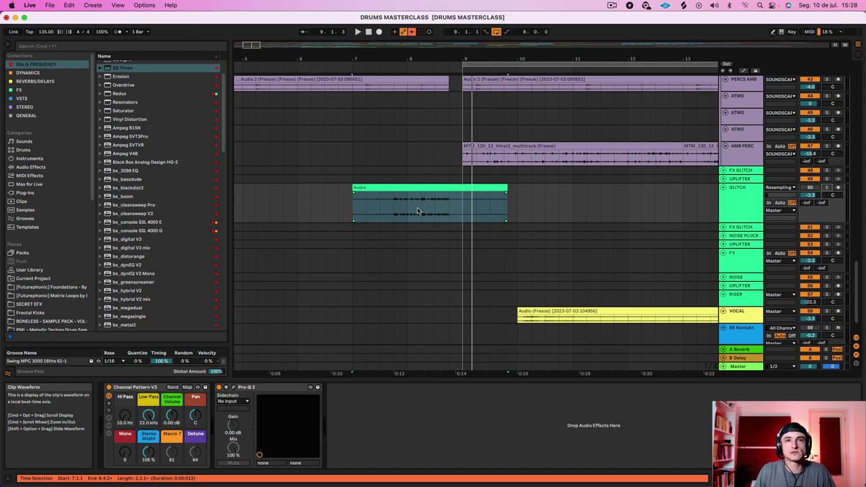
pyautogui.click(398, 201)
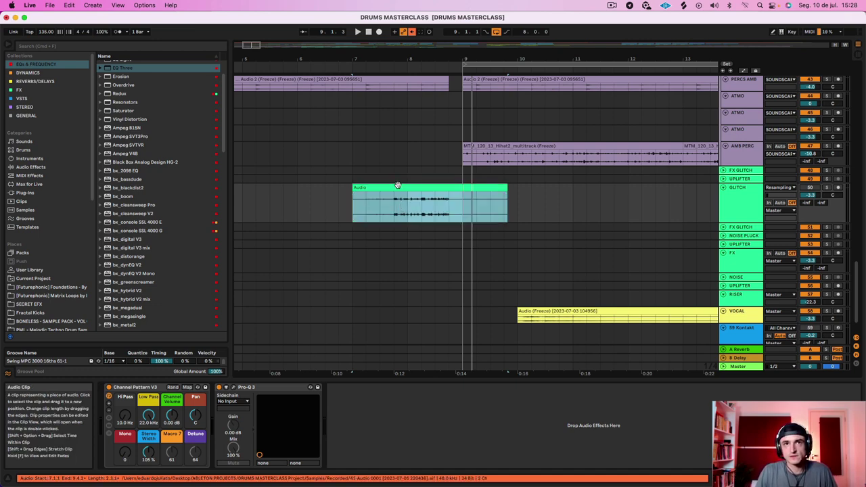
# Audition the GLITCH clip in solo, unsolo the track and play the clip again within the full mix.
pyautogui.click(828, 188)
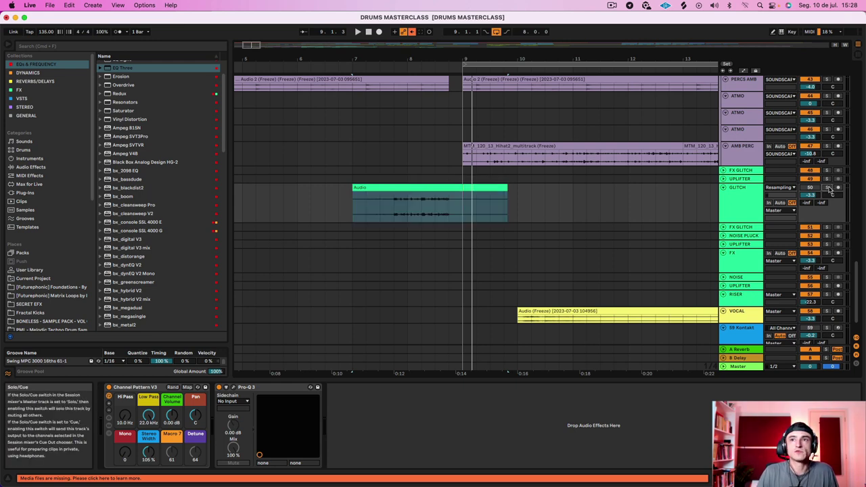
pyautogui.click(447, 189)
pyautogui.press('space')
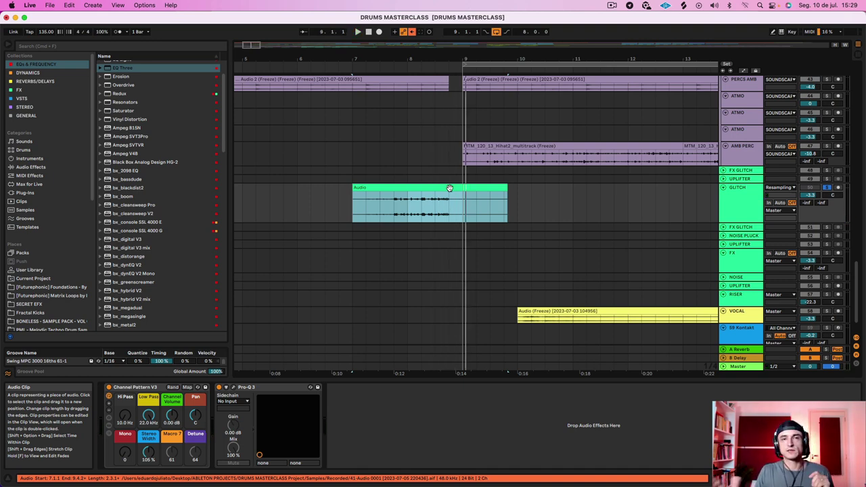
pyautogui.click(827, 187)
pyautogui.click(408, 186)
pyautogui.press('space')
pyautogui.press('space')
# Select the BASS clip ending at bar 9 and inspect the kick and bass gap at the end of bar 8.
pyautogui.scroll(15, 433, 193)
pyautogui.scroll(5, 437, 196)
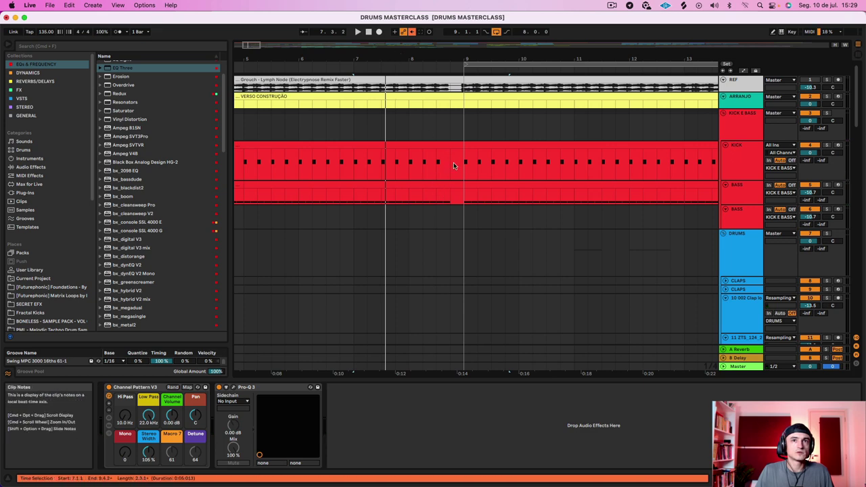
pyautogui.moveTo(415, 59); pyautogui.dragTo(414, 102)
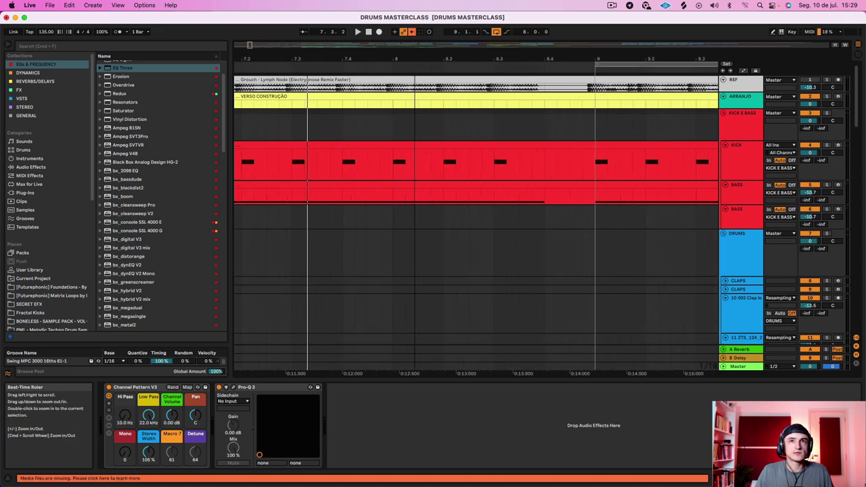
pyautogui.click(516, 185)
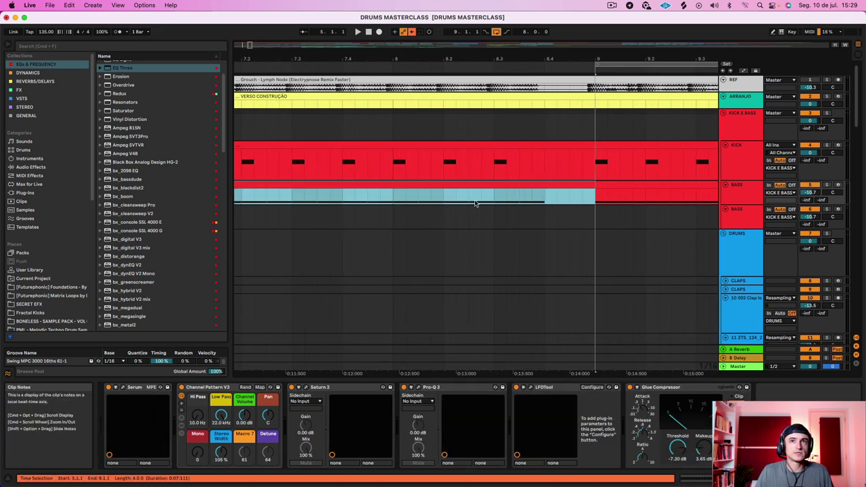
pyautogui.click(312, 203)
# Audition the kick and bass break from bar 8 into bar 9.
pyautogui.moveTo(344, 59); pyautogui.dragTo(342, 17)
pyautogui.scroll(-1, 323, 211)
pyautogui.moveTo(270, 61); pyautogui.dragTo(274, 103)
pyautogui.click(358, 182)
pyautogui.click(373, 197)
pyautogui.press('space')
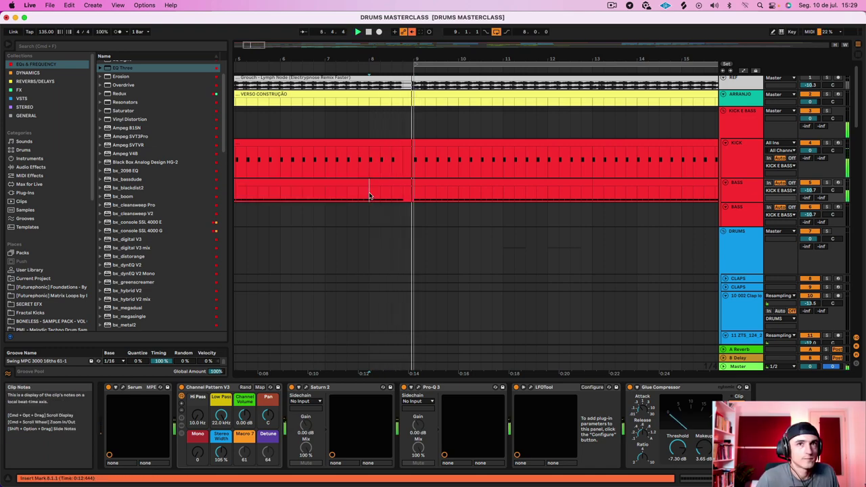
# Play the arrangement from bar 7 to hear the GLITCH clip leading into bar 9.
pyautogui.click(320, 189)
pyautogui.press('space')
pyautogui.scroll(-15, 339, 197)
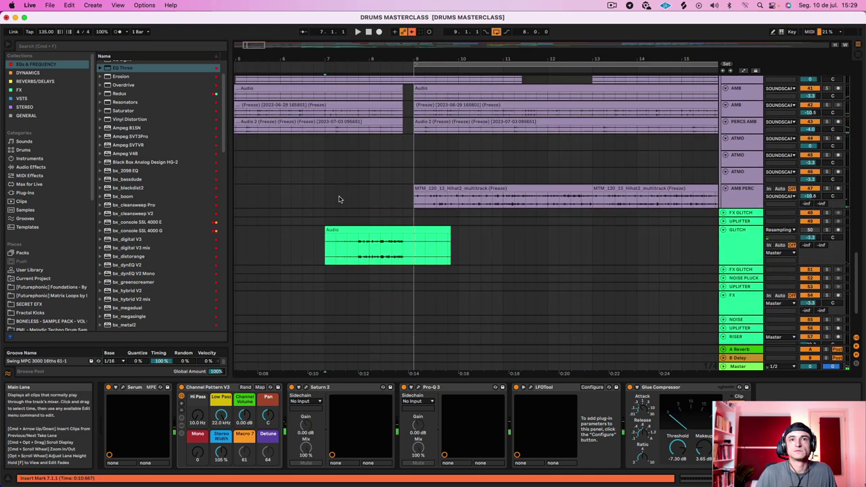
pyautogui.press('space')
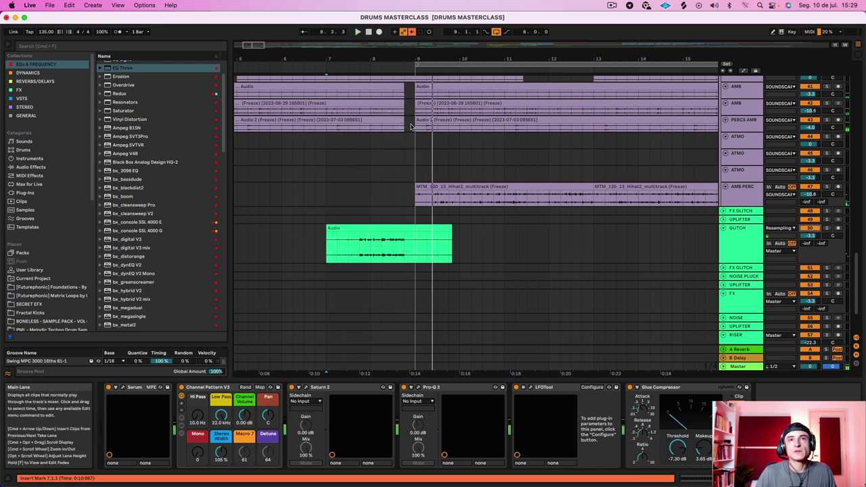
# Deactivate the portion of the uppermost AMB track's frozen clip between 8.4.1 and 9.1.1, and audition the transition from 8.4.1.
pyautogui.scroll(3, 416, 166)
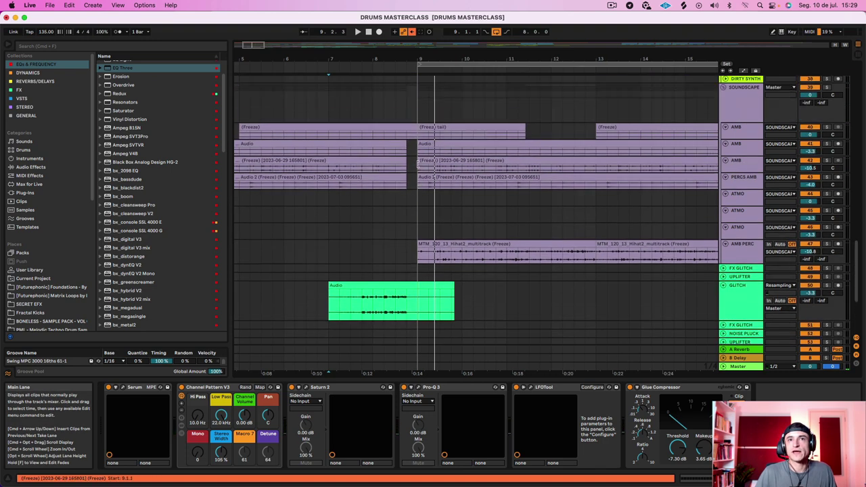
pyautogui.click(408, 146)
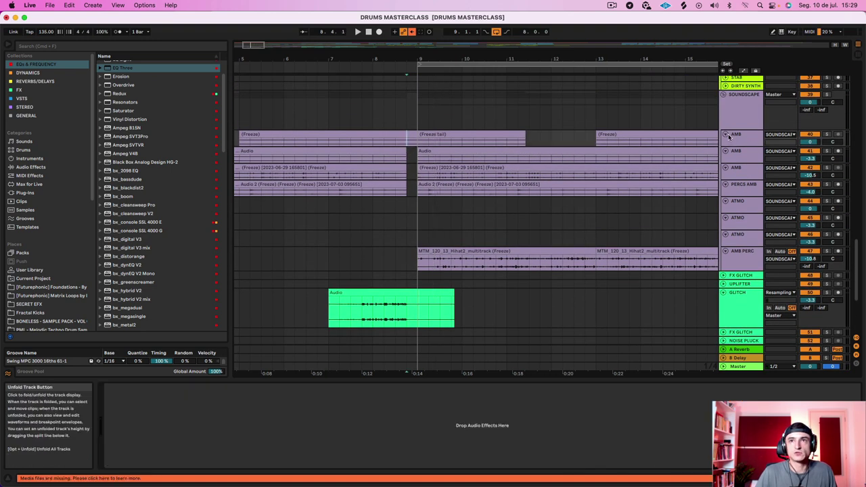
pyautogui.click(726, 134)
pyautogui.click(725, 134)
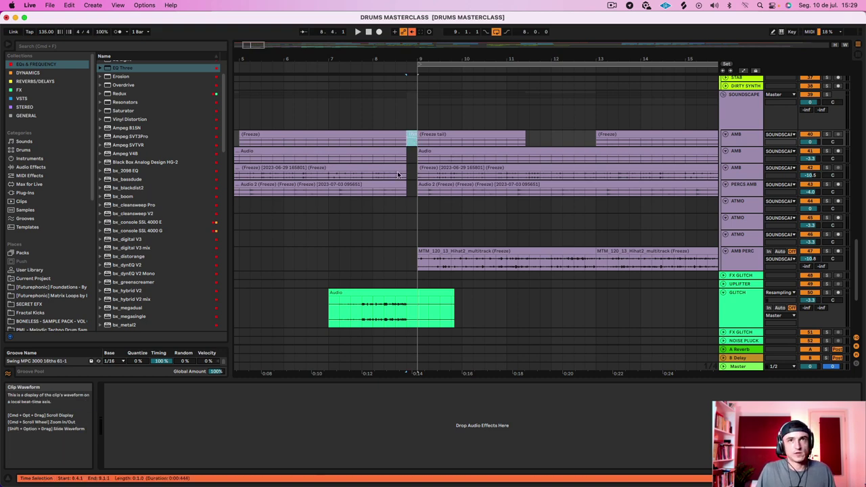
pyautogui.click(409, 204)
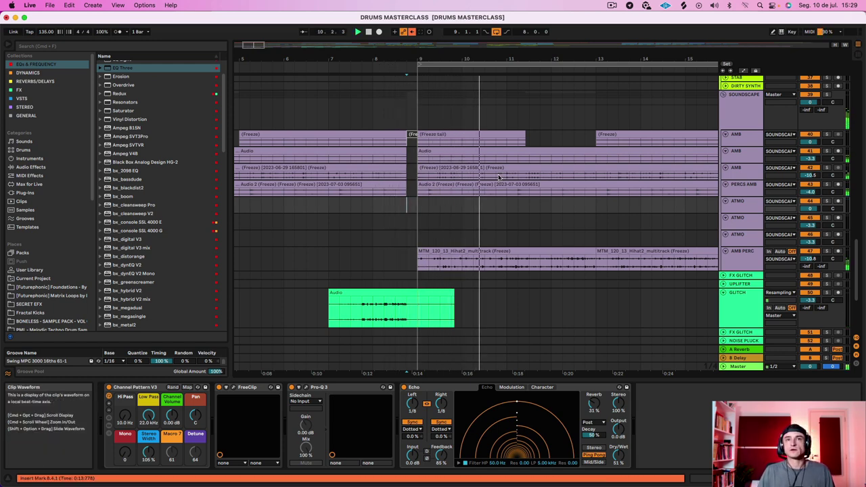
# Solo the AMB PERC track, audition its two hi-hat clips from bar 9 and unsolo the track.
pyautogui.moveTo(500, 177); pyautogui.dragTo(446, 176)
pyautogui.moveTo(445, 59); pyautogui.dragTo(445, 41)
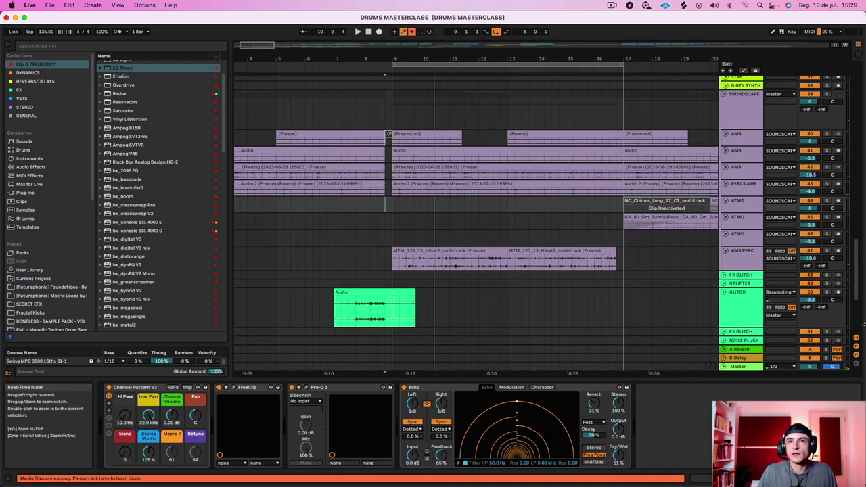
pyautogui.click(827, 251)
pyautogui.press('space')
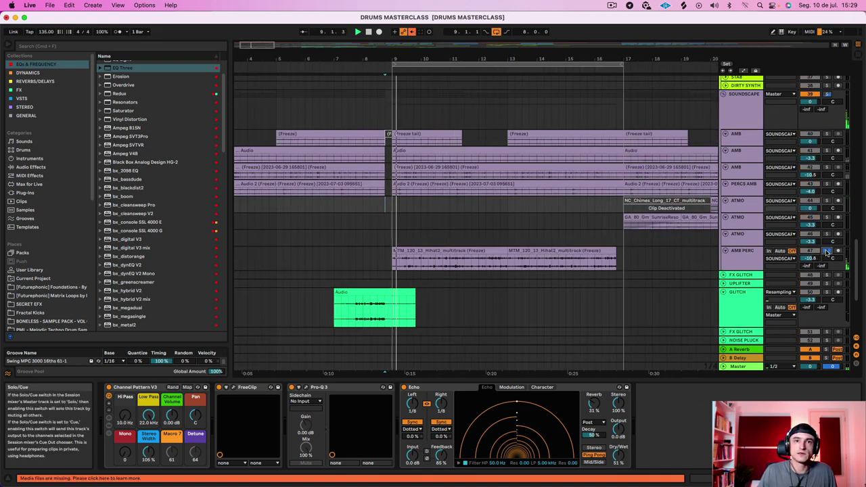
pyautogui.click(438, 251)
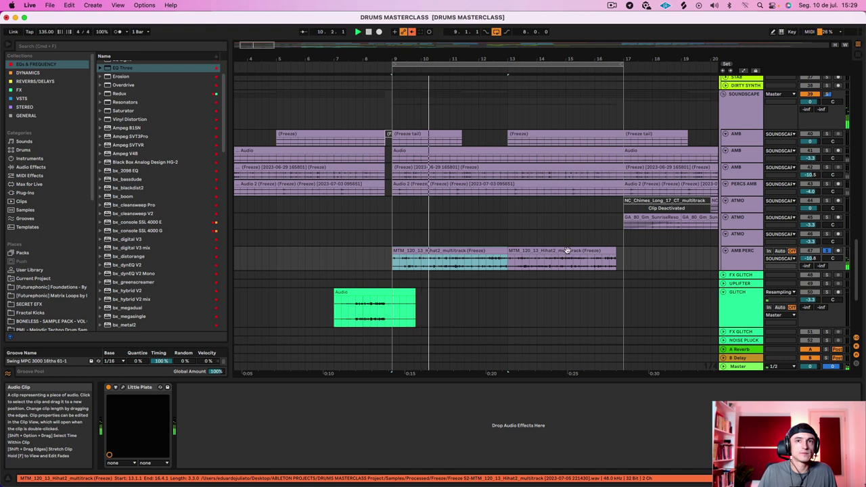
pyautogui.keyDown('shift'); pyautogui.click(567, 251); pyautogui.keyUp('shift')
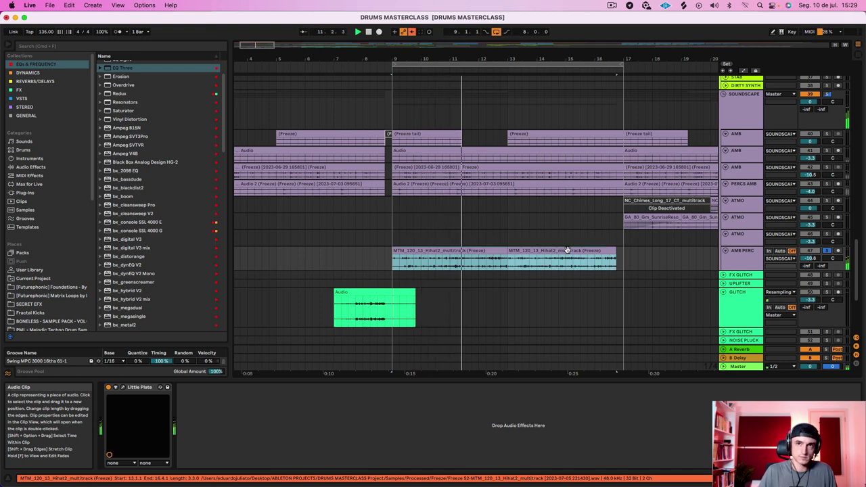
pyautogui.click(827, 251)
pyautogui.press('space')
# Audition the SYNTHS clip starting at bar 9 in solo, unsolo its track and reselect the clip.
pyautogui.scroll(15, 602, 247)
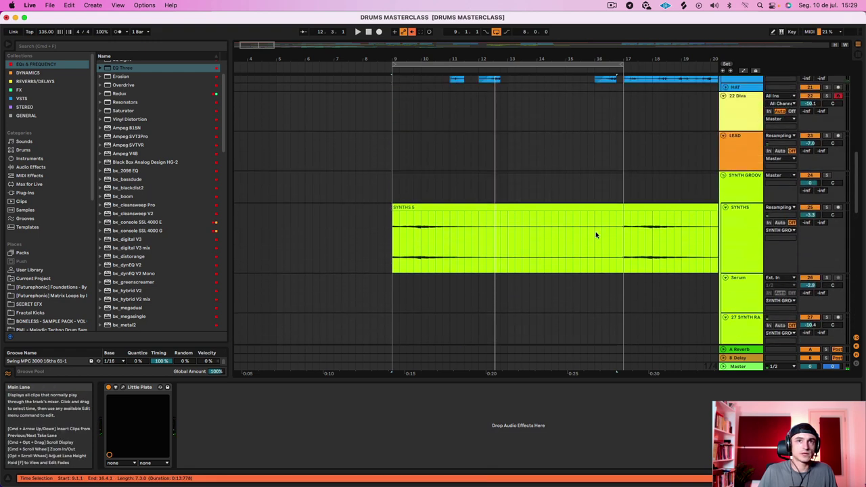
pyautogui.click(427, 264)
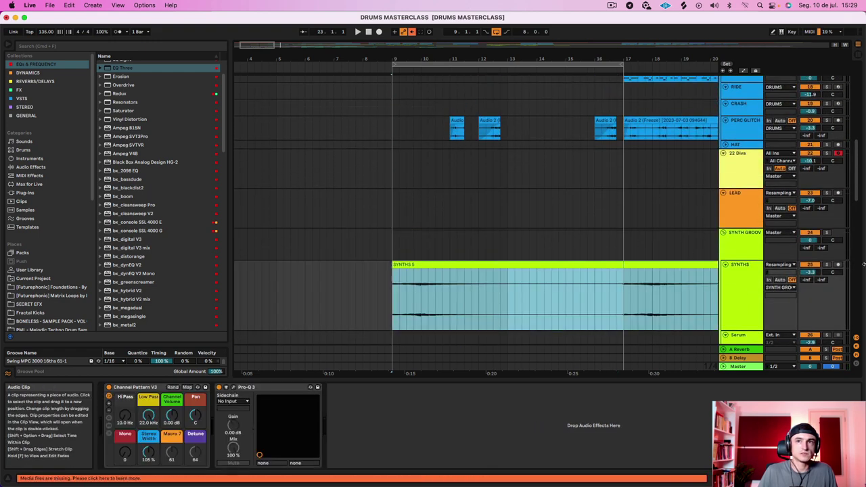
pyautogui.click(827, 265)
pyautogui.press('space')
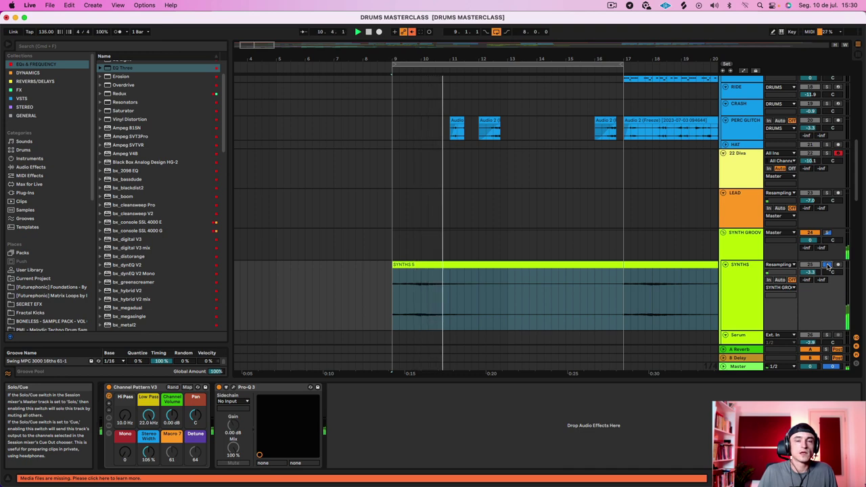
pyautogui.click(828, 266)
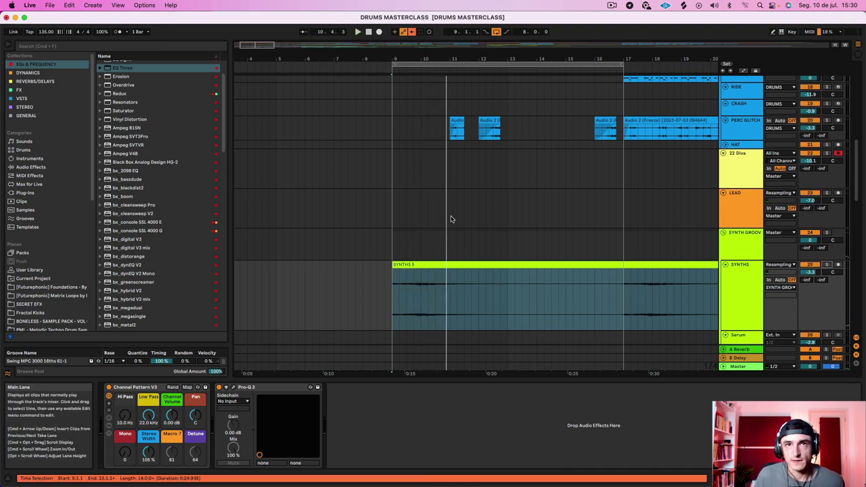
pyautogui.click(444, 265)
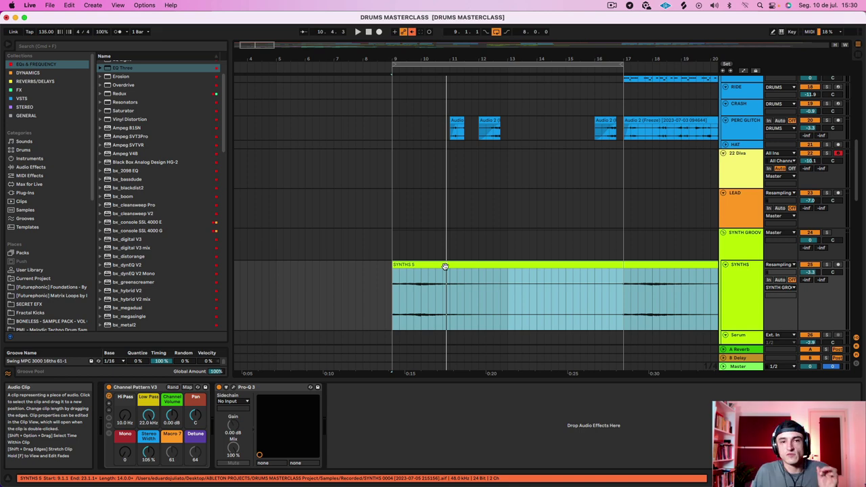
# Look over the drum and synth tracks around bar 9 and replay the SYNTHS clip in solo.
pyautogui.hscroll(-2, 446, 267)
pyautogui.scroll(4, 446, 269)
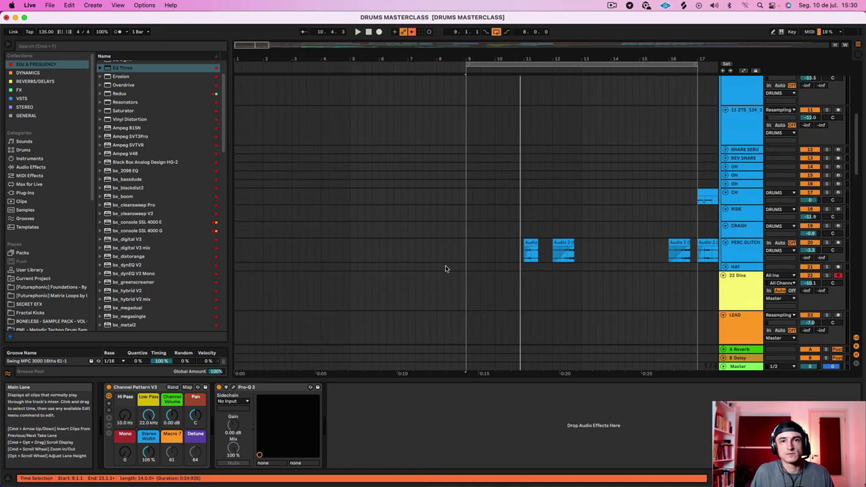
pyautogui.scroll(-9, 447, 269)
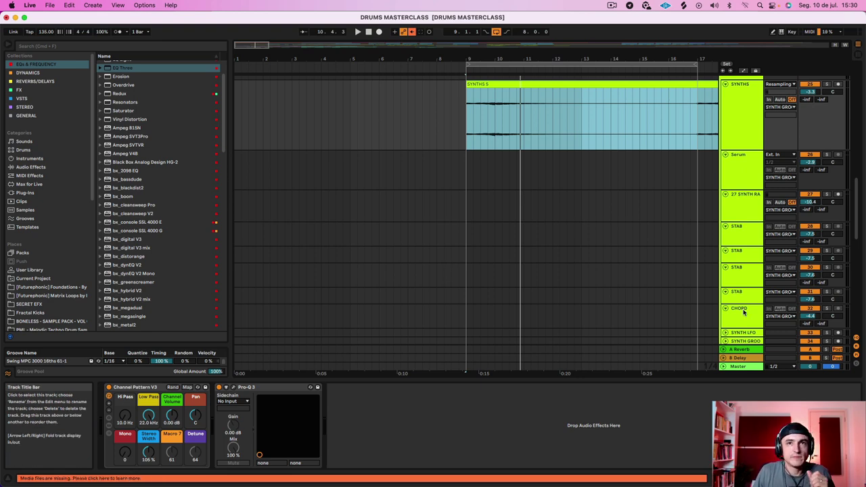
pyautogui.scroll(-5, 740, 310)
pyautogui.scroll(6, 739, 310)
pyautogui.scroll(4, 739, 310)
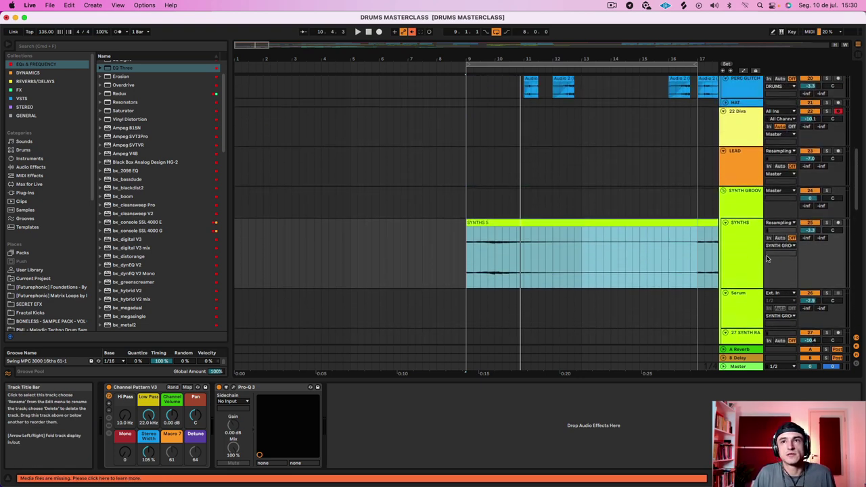
pyautogui.click(483, 226)
pyautogui.press('space')
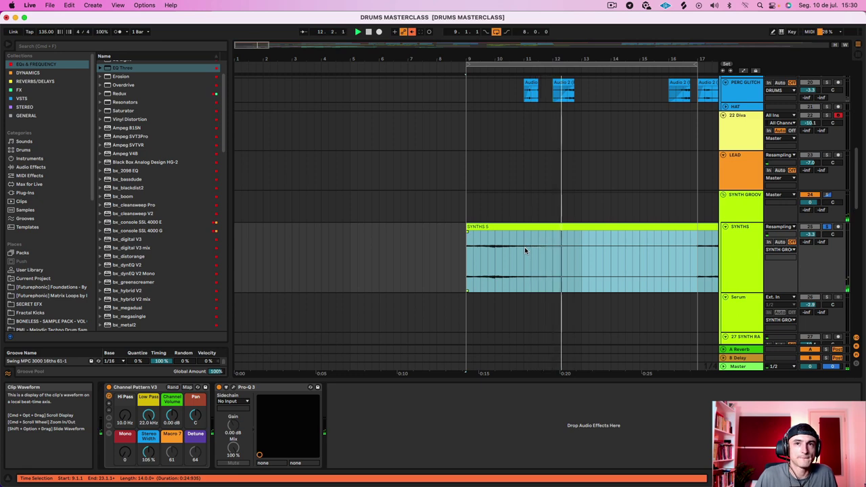
# Review the kick, soundscape, FX and vocal tracks around bar 9 and play the full mix from 8.2.1.
pyautogui.scroll(10, 525, 251)
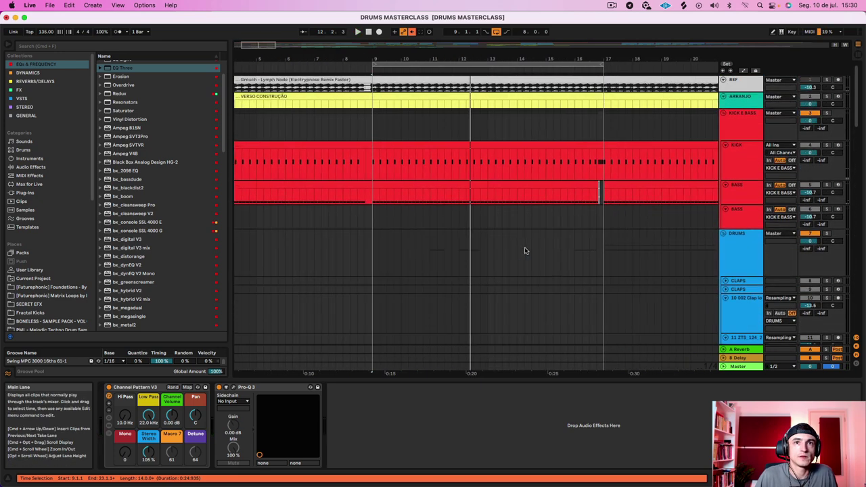
pyautogui.scroll(-15, 524, 250)
pyautogui.scroll(-2, 528, 251)
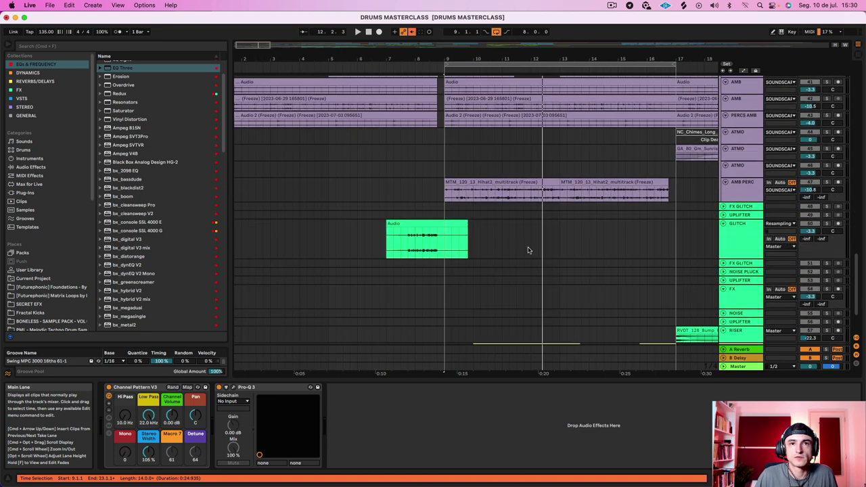
pyautogui.scroll(3, 426, 179)
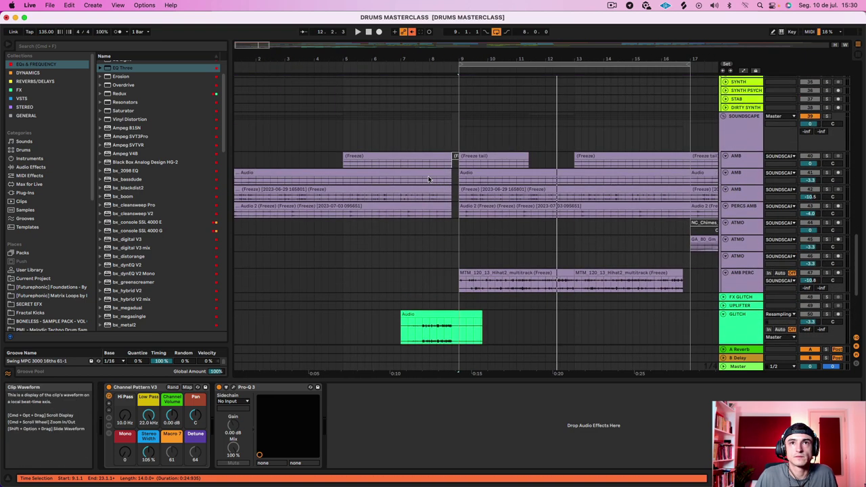
pyautogui.scroll(-5, 429, 180)
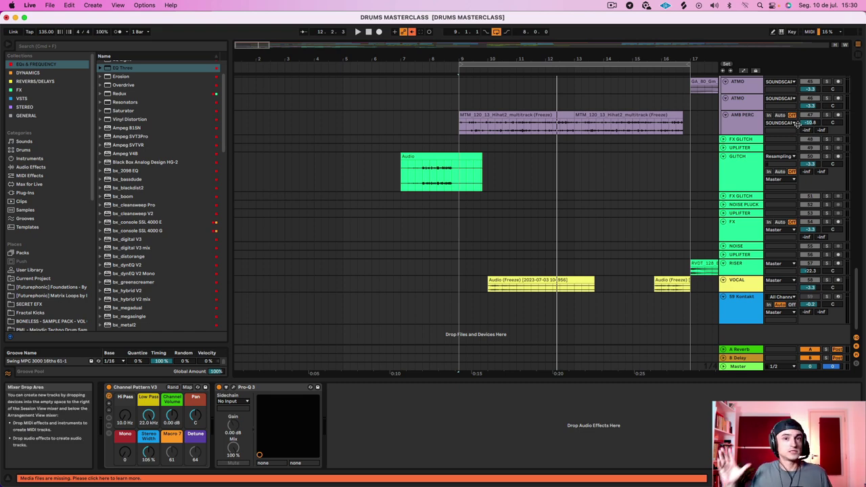
pyautogui.click(440, 176)
pyautogui.press('space')
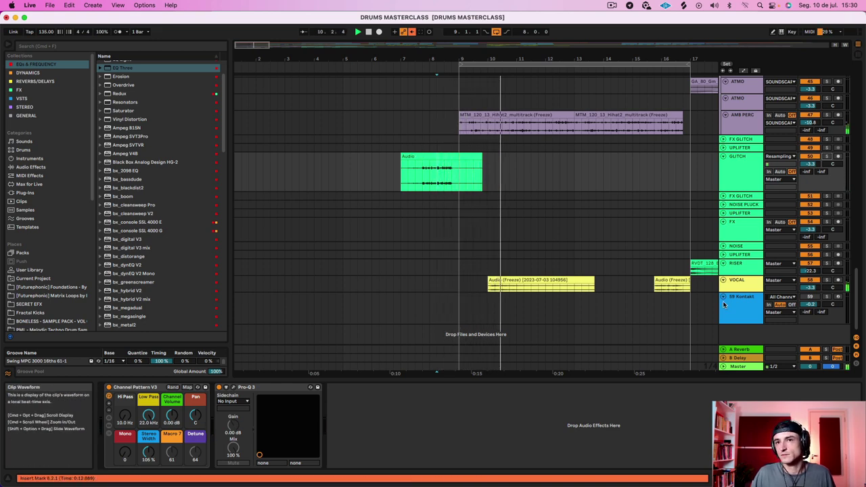
# Follow the playback through the vocal, soundscape, synth and drum tracks, and inspect the kick and bass fill before bar 17.
pyautogui.hscroll(5, 518, 257)
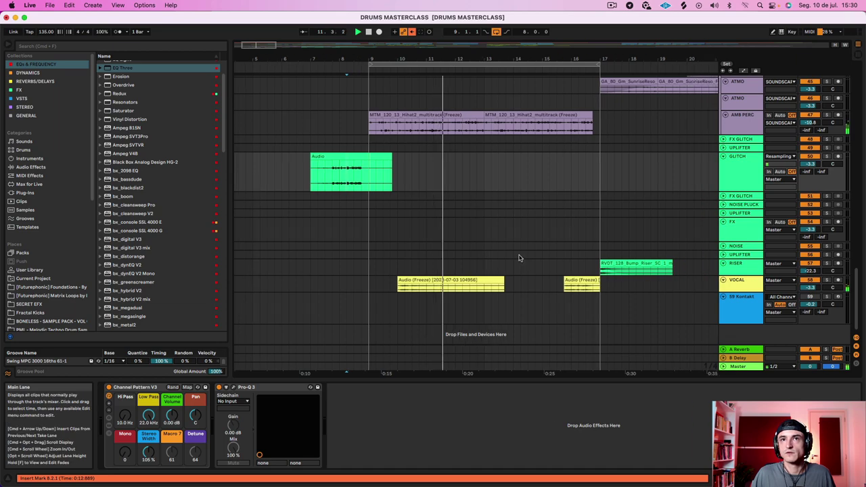
pyautogui.scroll(4, 521, 258)
pyautogui.scroll(10, 523, 257)
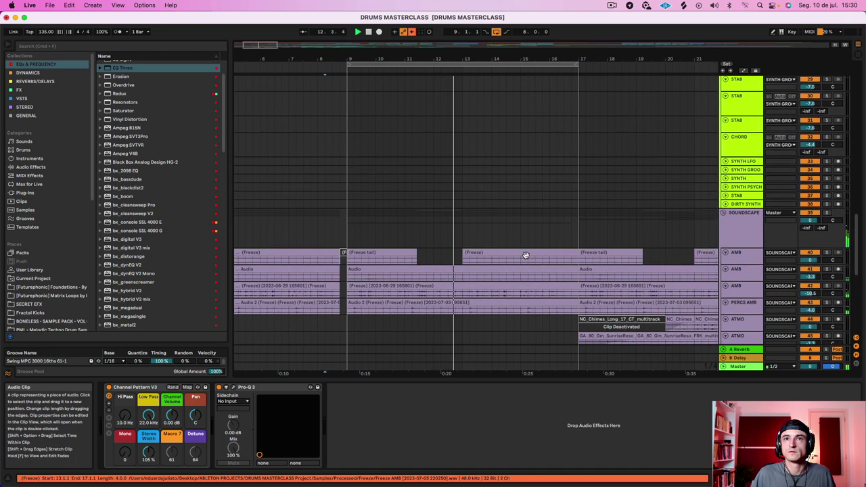
pyautogui.scroll(8, 529, 255)
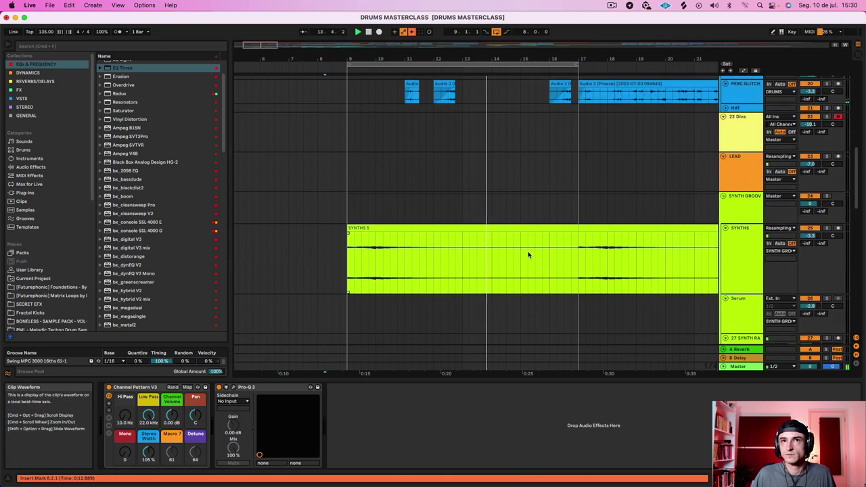
pyautogui.scroll(10, 529, 255)
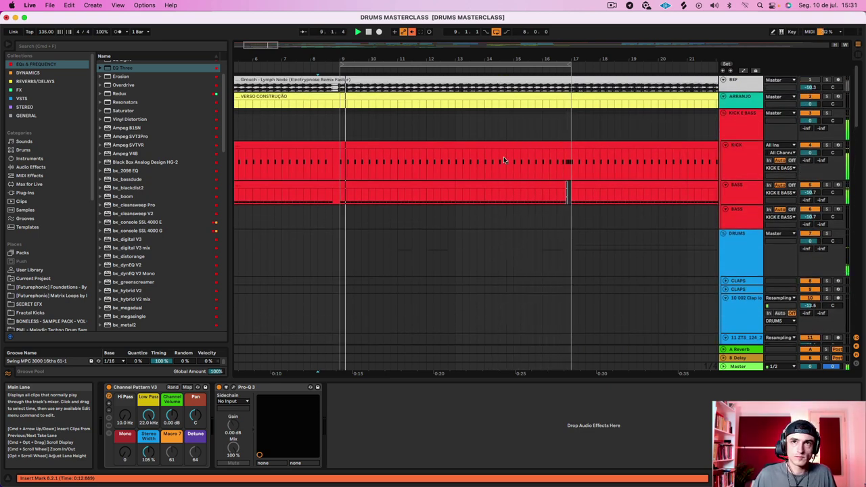
pyautogui.moveTo(558, 59); pyautogui.dragTo(559, 83)
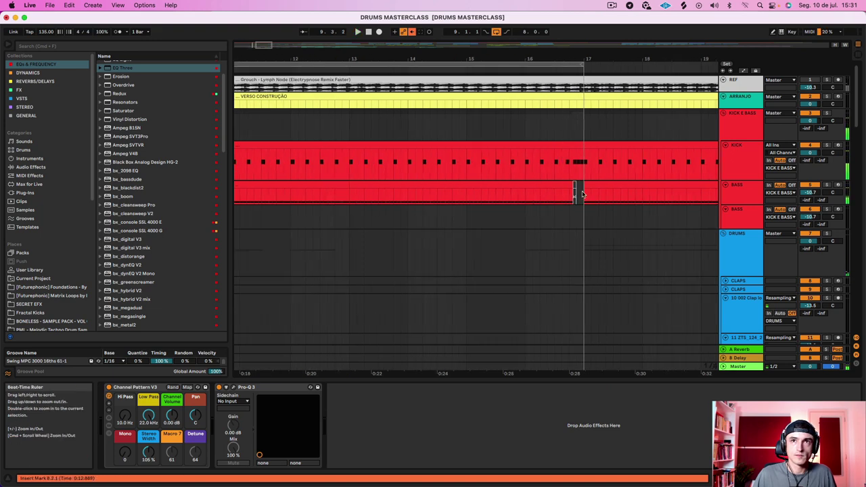
# Open the kick clip's notes at the fill before bar 17 and align the fill notes with the grid at 16.4.2 and 16.4.3.
pyautogui.click(573, 143)
pyautogui.moveTo(570, 174); pyautogui.dragTo(580, 173)
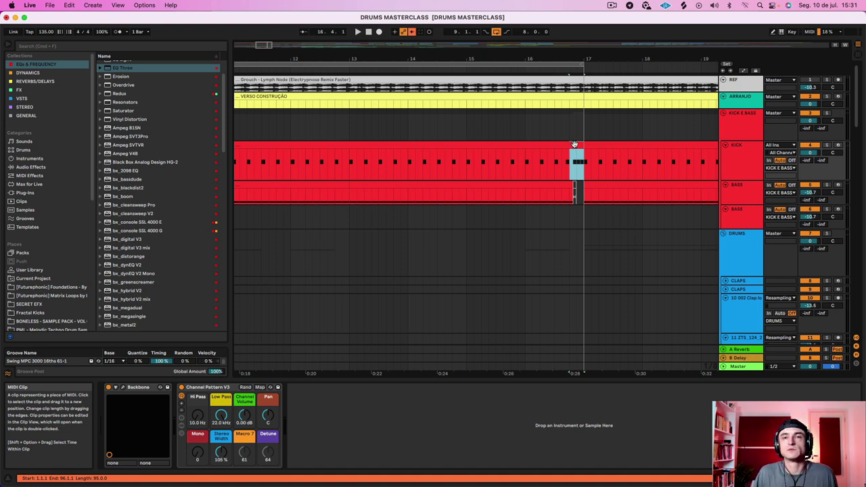
pyautogui.click(553, 159)
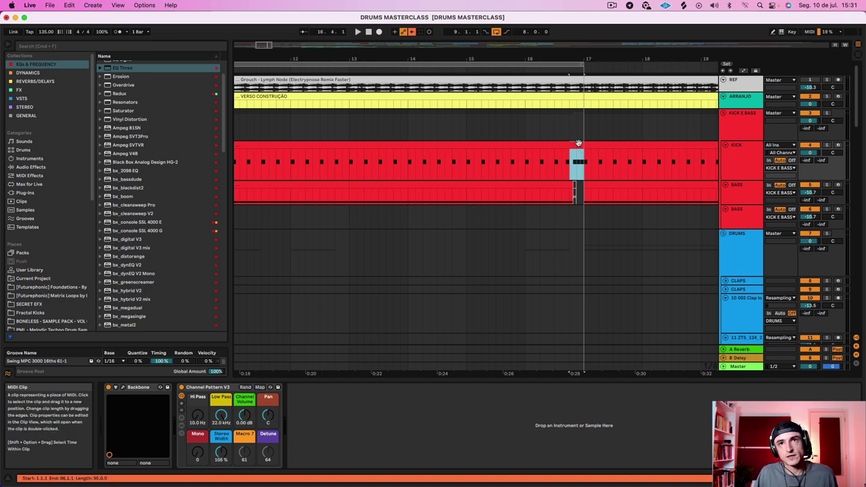
pyautogui.doubleClick(578, 145)
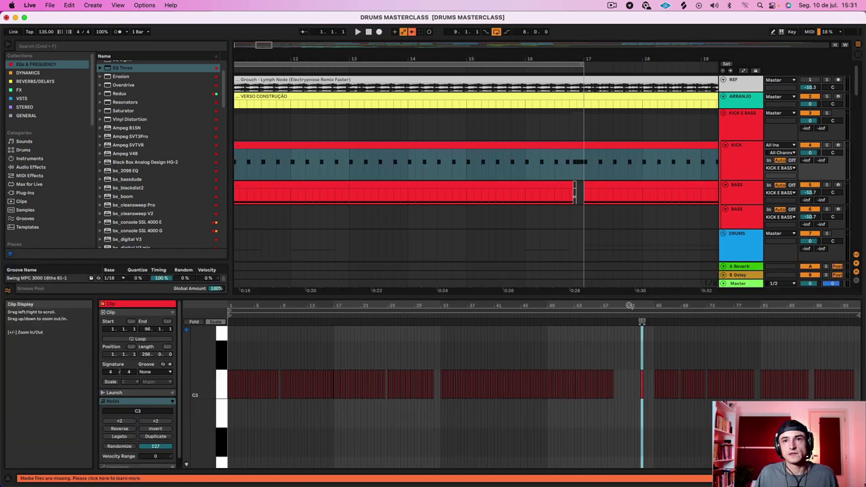
pyautogui.moveTo(634, 305); pyautogui.dragTo(630, 325)
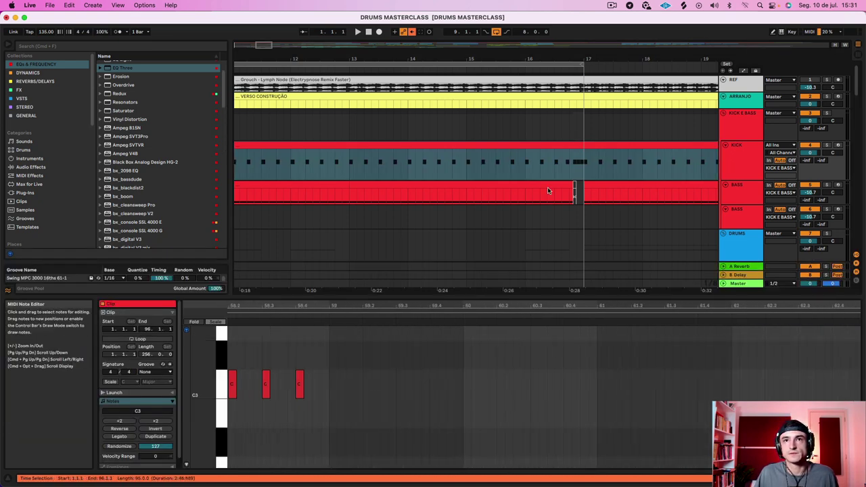
pyautogui.click(572, 167)
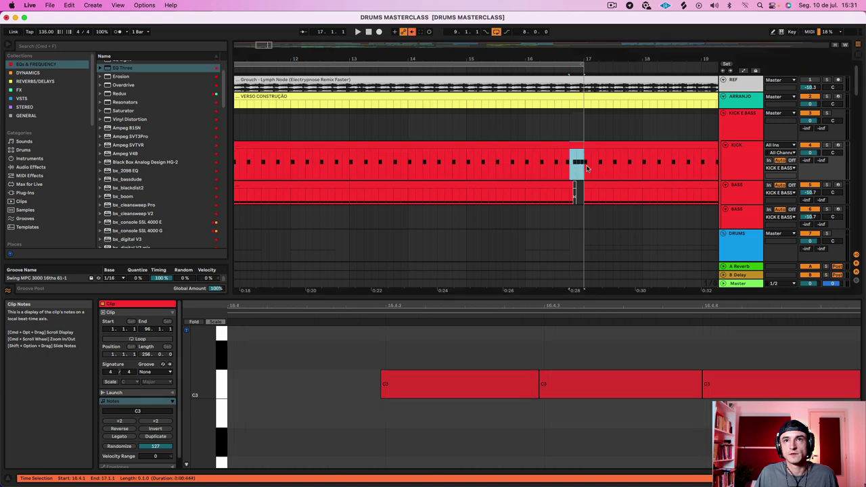
pyautogui.click(620, 407)
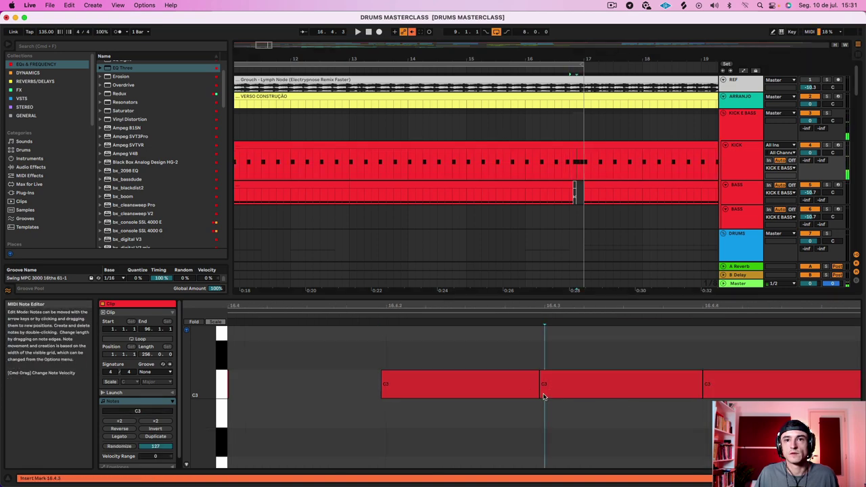
pyautogui.click(426, 391)
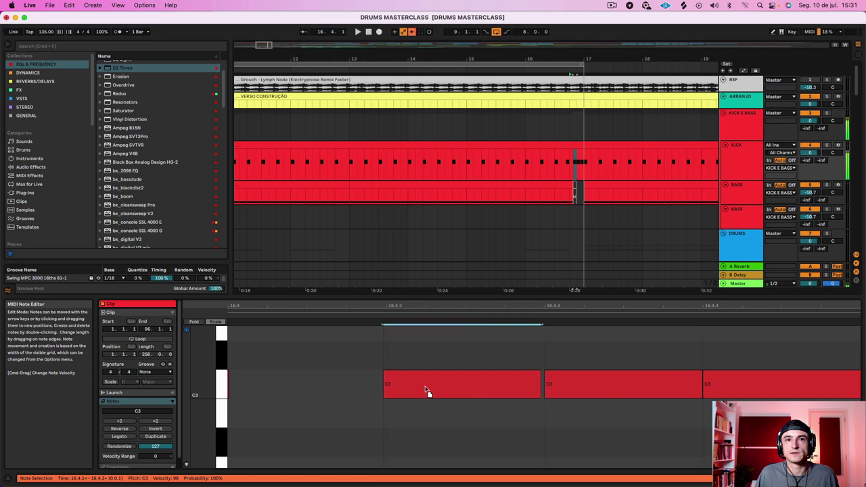
pyautogui.click(697, 423)
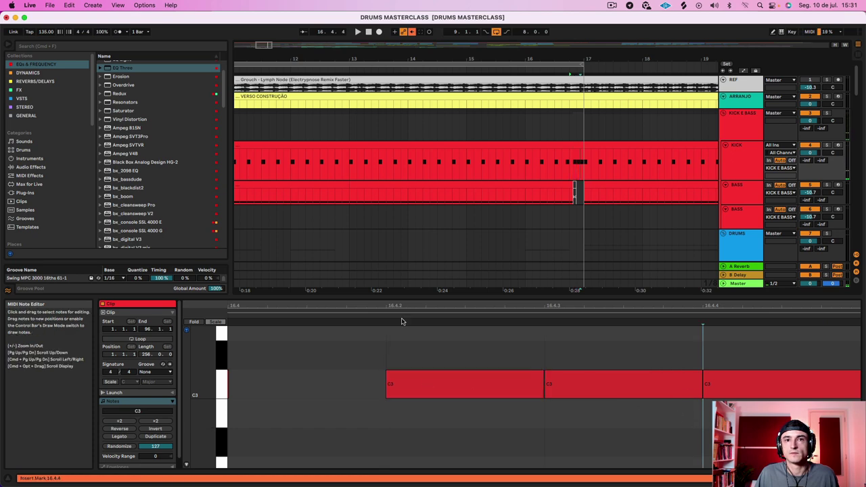
# Examine where the bass clip ends before bar 17 and play the kick and bass fill from 16.3.1.
pyautogui.click(565, 190)
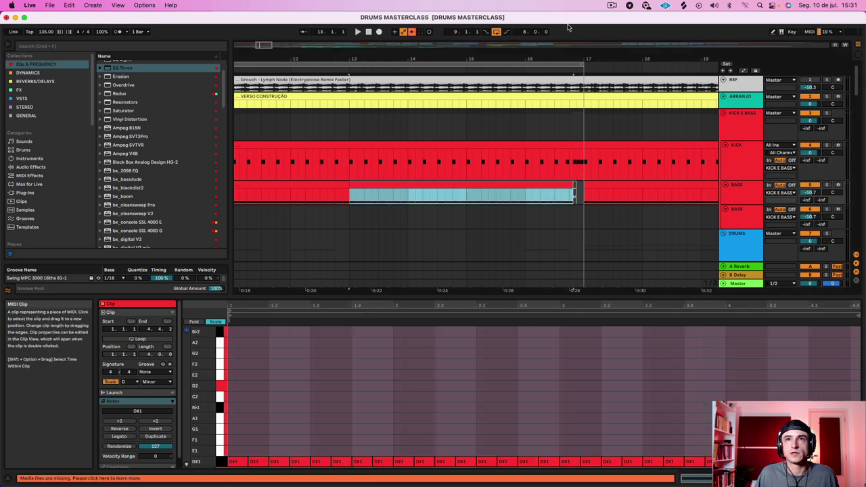
pyautogui.scroll(3, 581, 264)
pyautogui.click(581, 264)
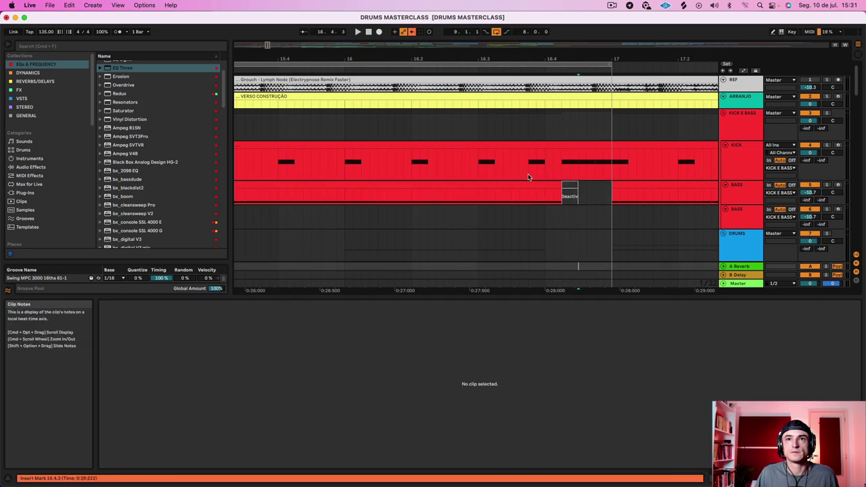
pyautogui.click(475, 197)
pyautogui.press('space')
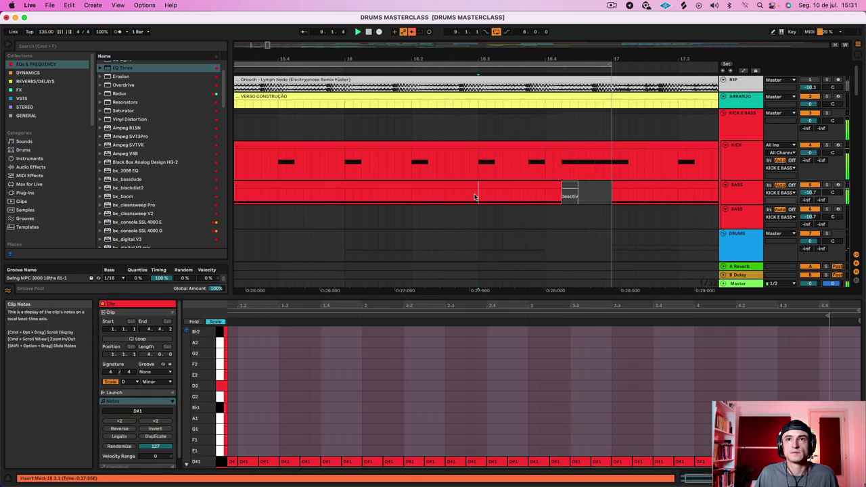
# Hide the clip view to show the soundscape, FX and vocal tracks, and play the transition into bar 17 from 16.2.2.
pyautogui.scroll(-10, 473, 199)
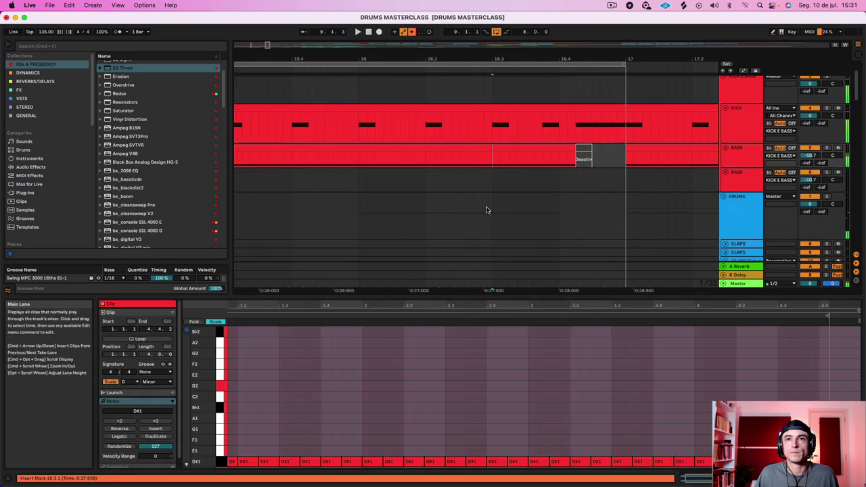
pyautogui.scroll(-5, 472, 200)
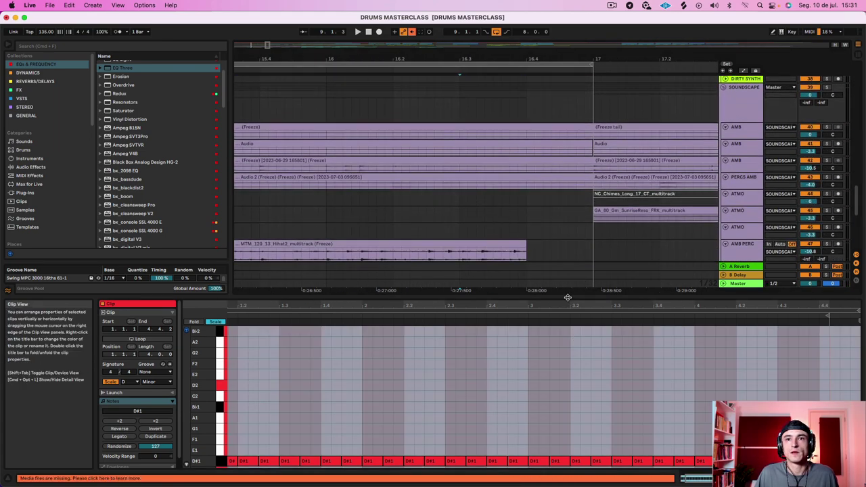
pyautogui.moveTo(568, 297); pyautogui.dragTo(568, 467)
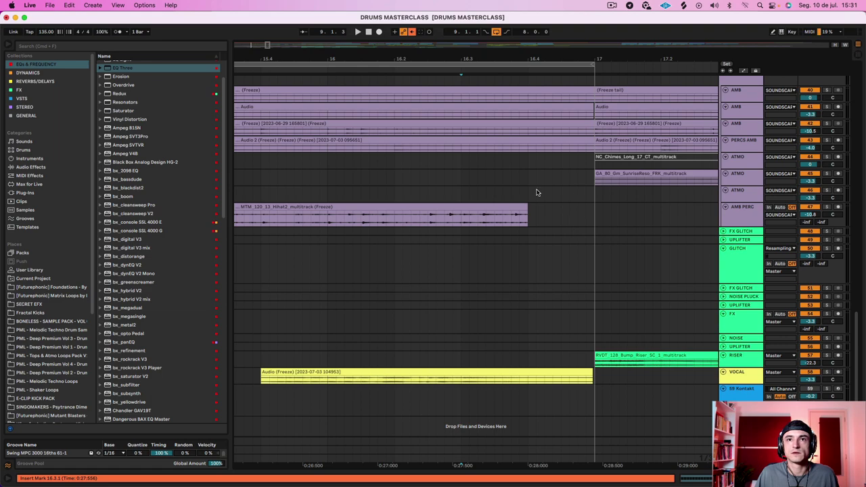
pyautogui.press('space')
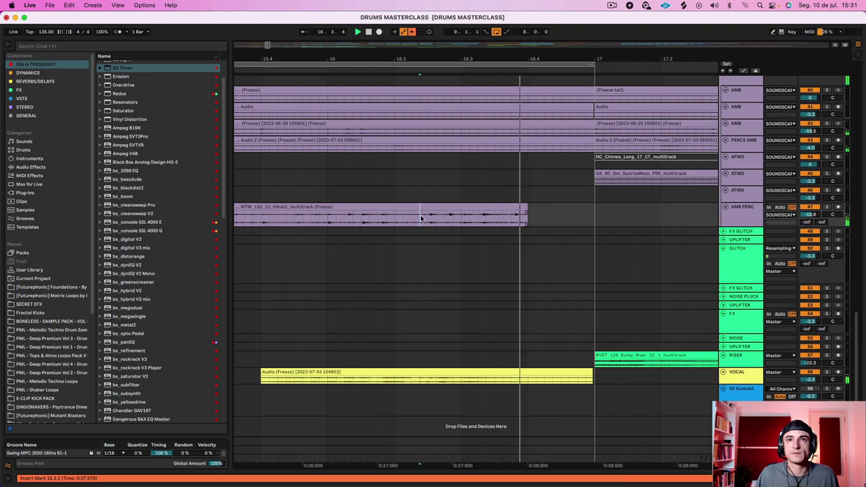
pyautogui.scroll(15, 594, 175)
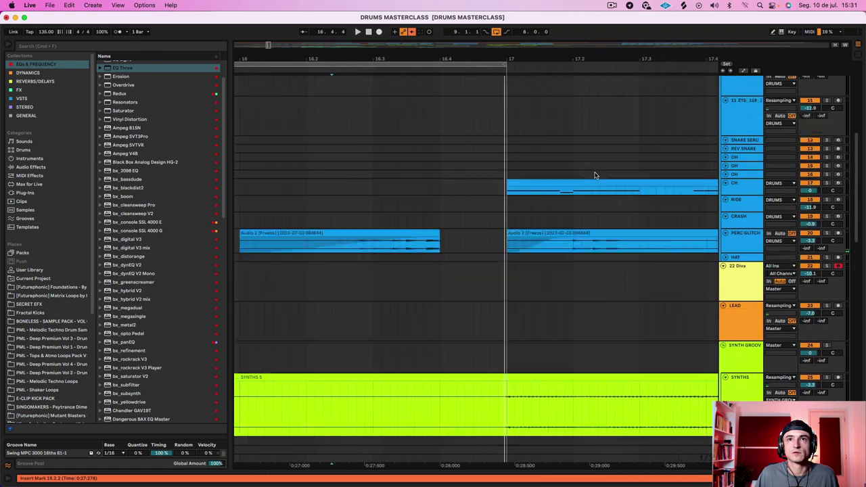
# Solo the PERC GLITCH track and audition its clip at bar 16.
pyautogui.click(344, 296)
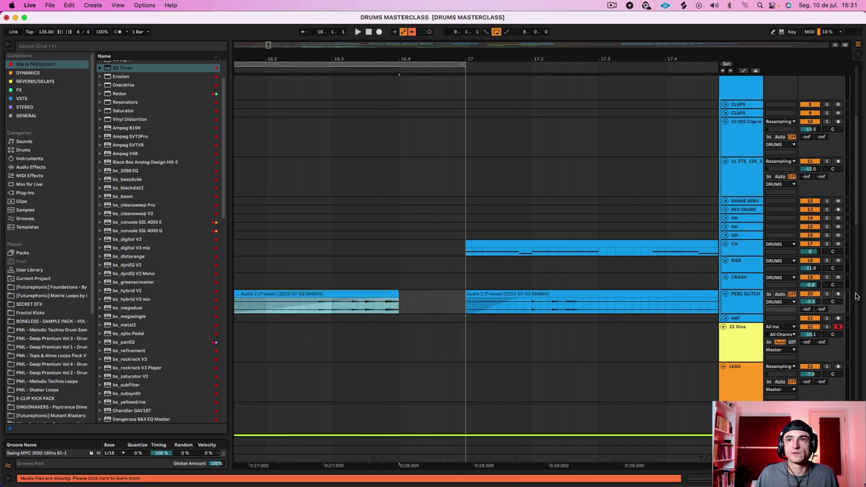
pyautogui.click(827, 294)
pyautogui.press('space')
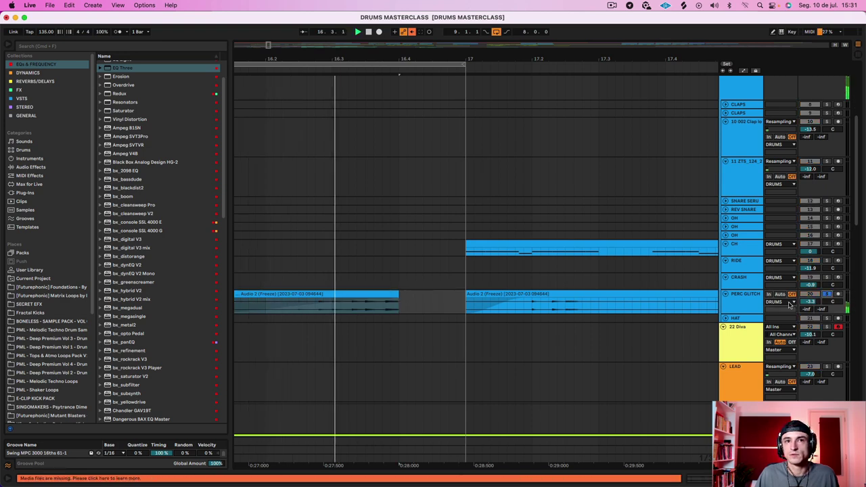
pyautogui.hscroll(-5, 572, 307)
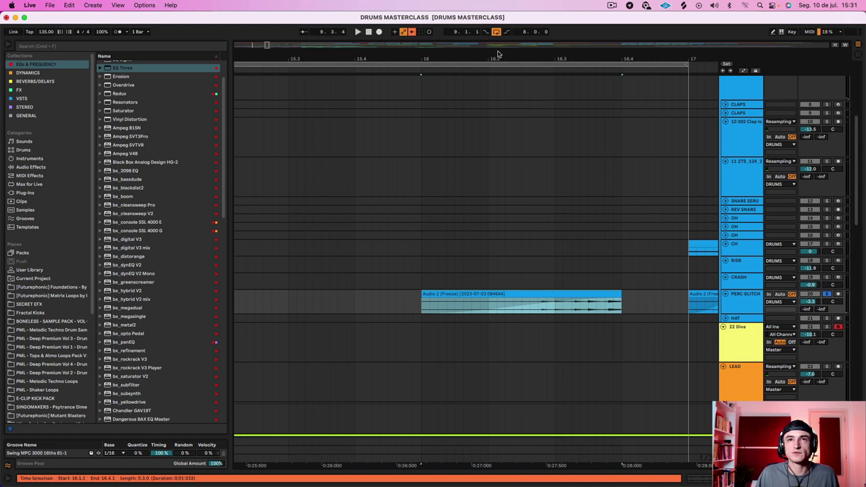
pyautogui.moveTo(457, 61); pyautogui.dragTo(456, 29)
pyautogui.press('space')
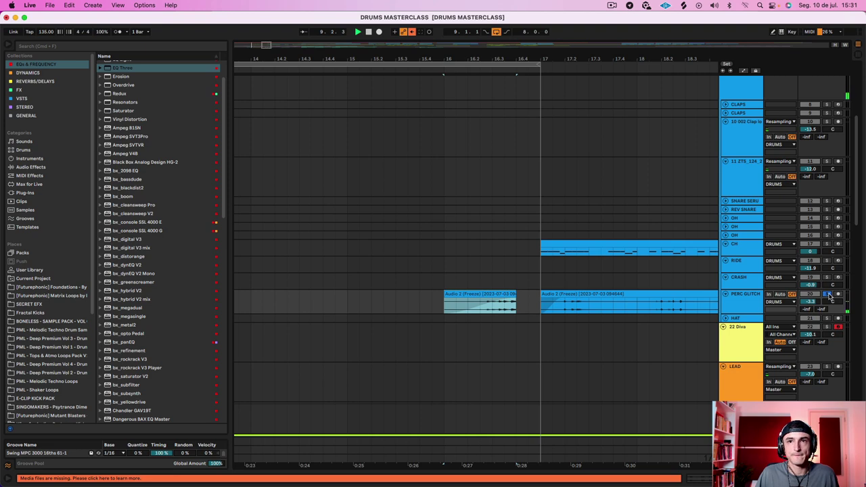
# Unsolo PERC GLITCH to view its clips across the verse, then reselect the bar 16 clip and replay it in solo.
pyautogui.click(829, 295)
pyautogui.moveTo(423, 54); pyautogui.dragTo(423, 39)
pyautogui.click(438, 297)
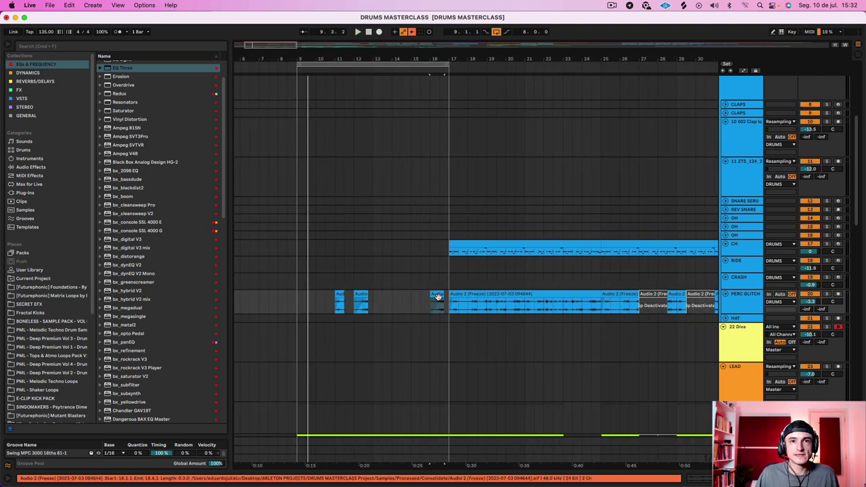
pyautogui.click(829, 296)
pyautogui.press('space')
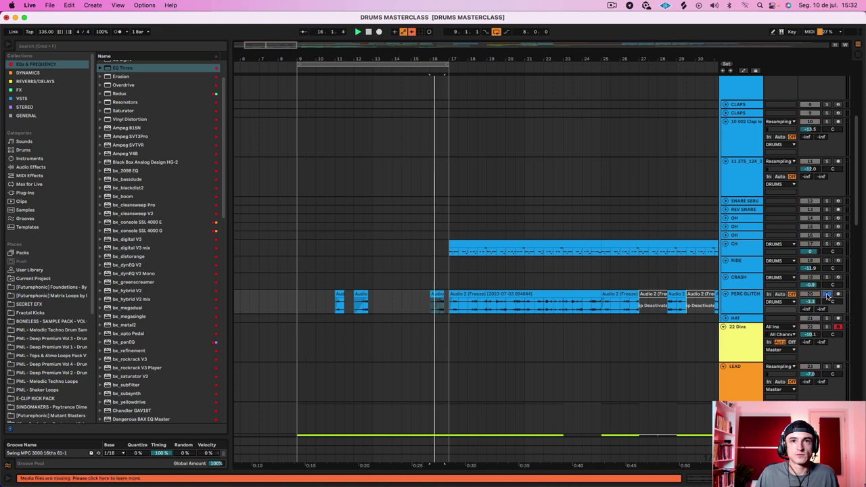
# Play the PERC GLITCH clip at bar 12 in solo while viewing the synth tracks below.
pyautogui.click(364, 295)
pyautogui.scroll(-5, 364, 253)
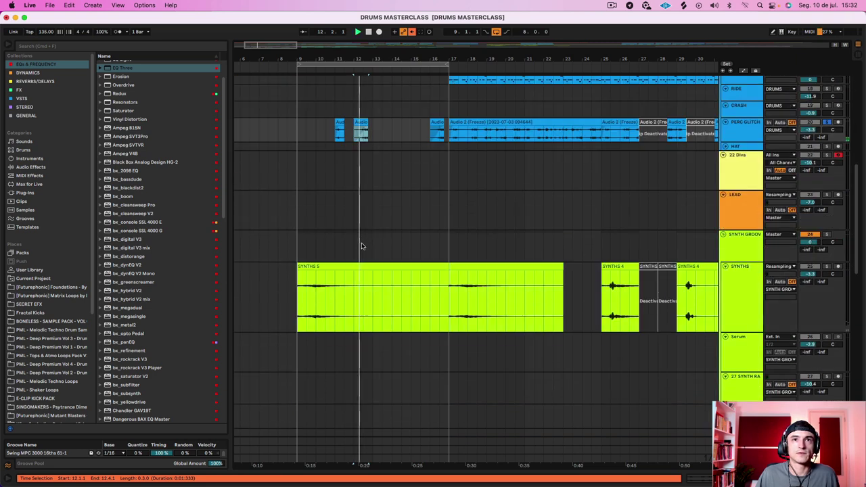
pyautogui.hscroll(-1, 351, 231)
pyautogui.scroll(1, 351, 231)
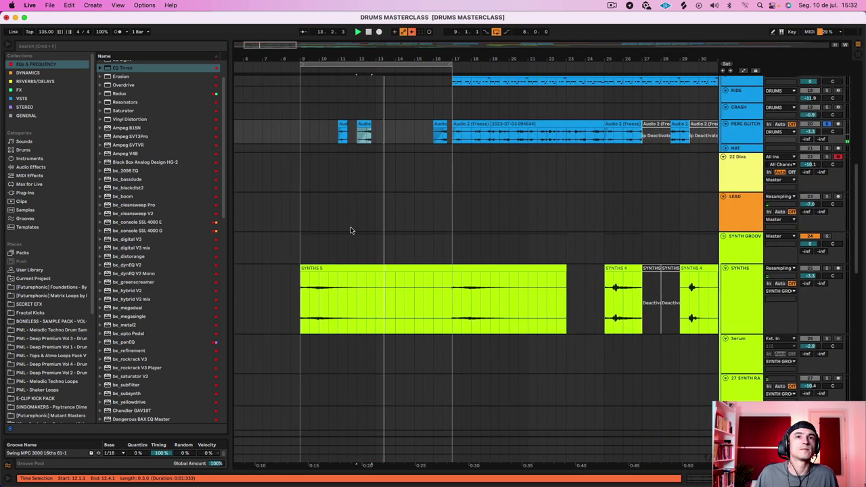
# Audition the longer PERC GLITCH clip starting at bar 17 in solo and unsolo its track.
pyautogui.press('space')
pyautogui.click(440, 124)
pyautogui.click(474, 124)
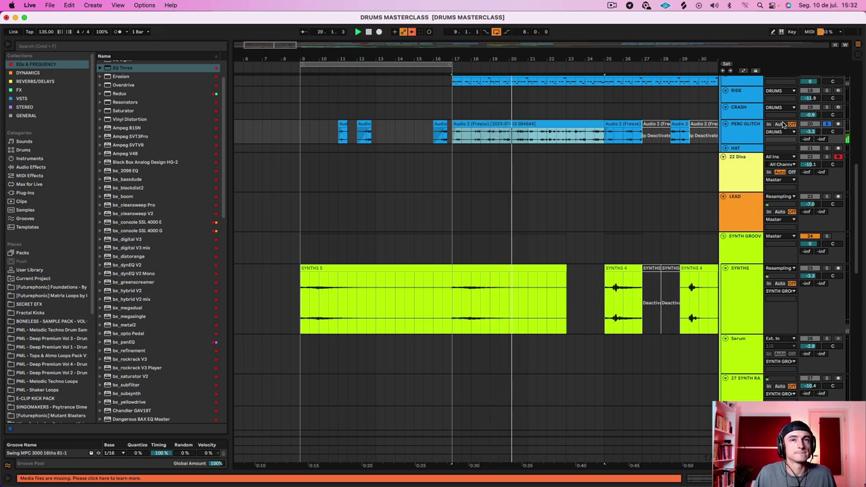
pyautogui.click(364, 156)
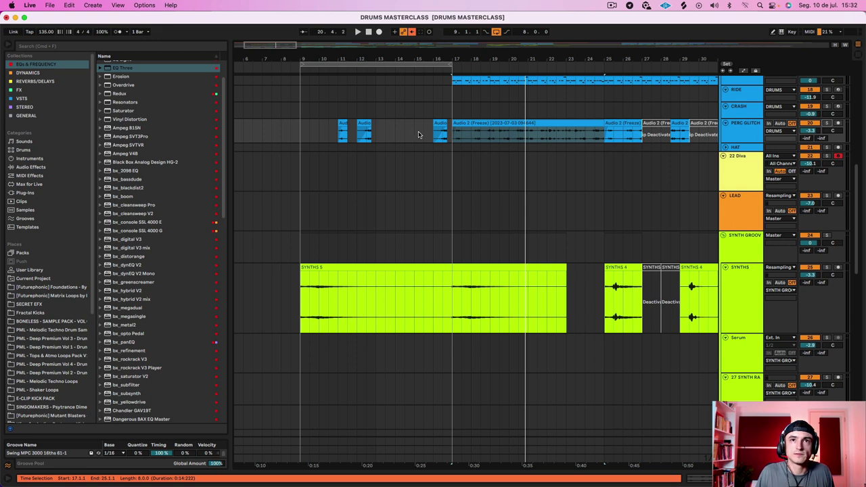
# Play the full mix from bar 15 into the bar 17 transition and select the CH clip starting at bar 17.
pyautogui.click(420, 135)
pyautogui.press('space')
pyautogui.hscroll(-1, 445, 124)
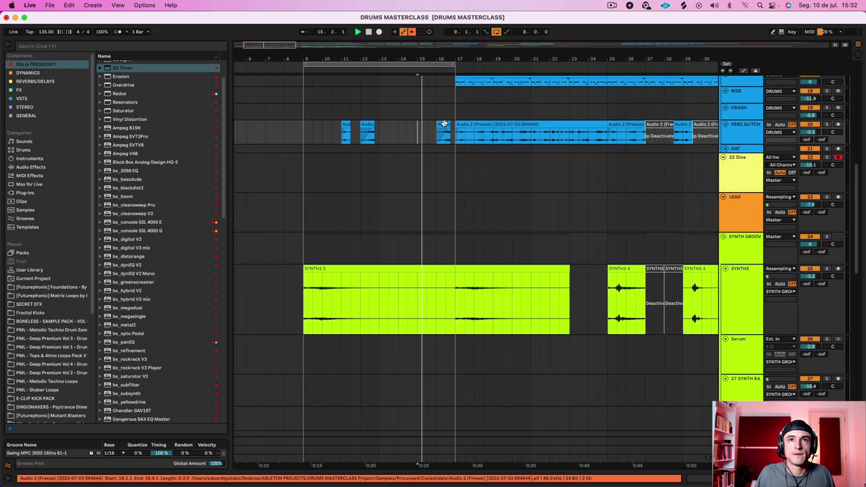
pyautogui.scroll(5, 445, 124)
pyautogui.click(476, 244)
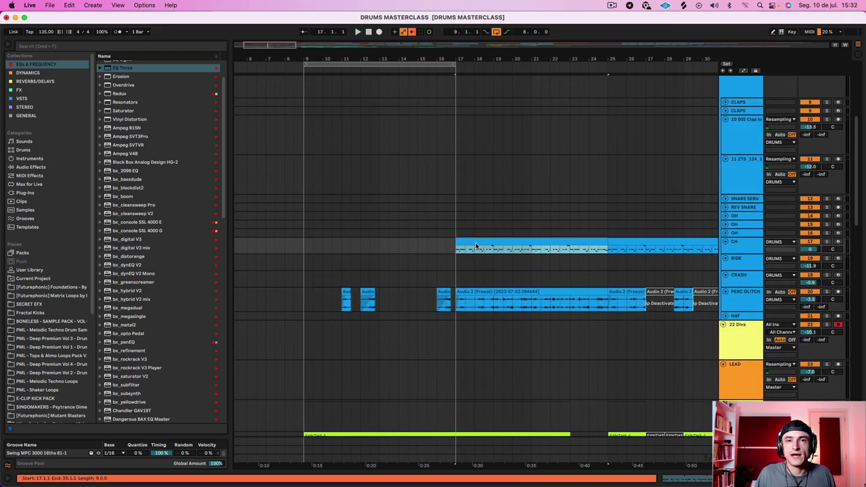
# Select the RISER clip at bar 17, audition it in solo and unsolo its track.
pyautogui.scroll(-10, 477, 247)
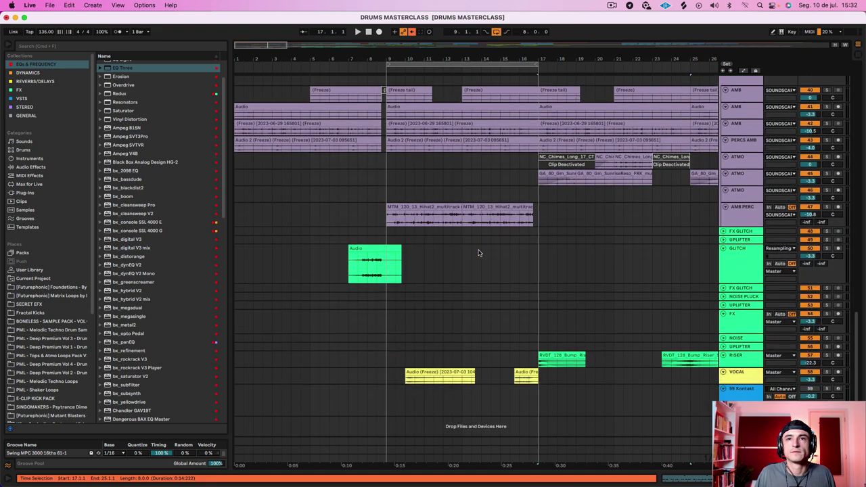
pyautogui.click(559, 356)
pyautogui.click(558, 355)
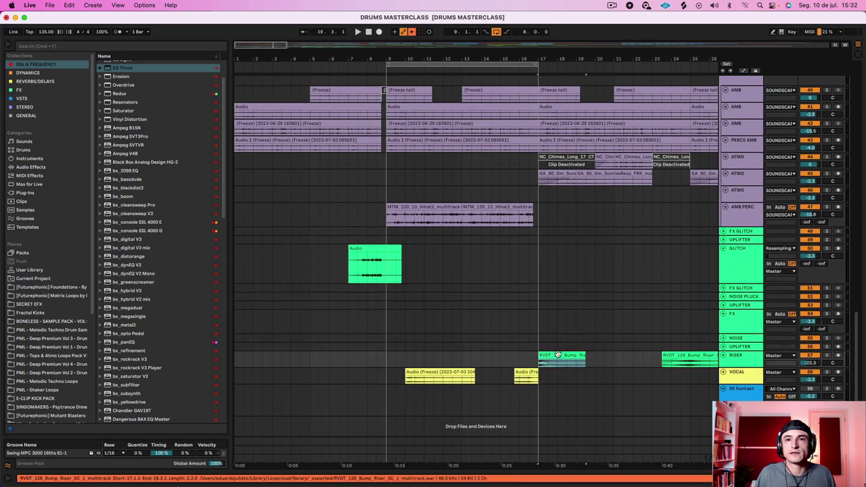
pyautogui.click(826, 356)
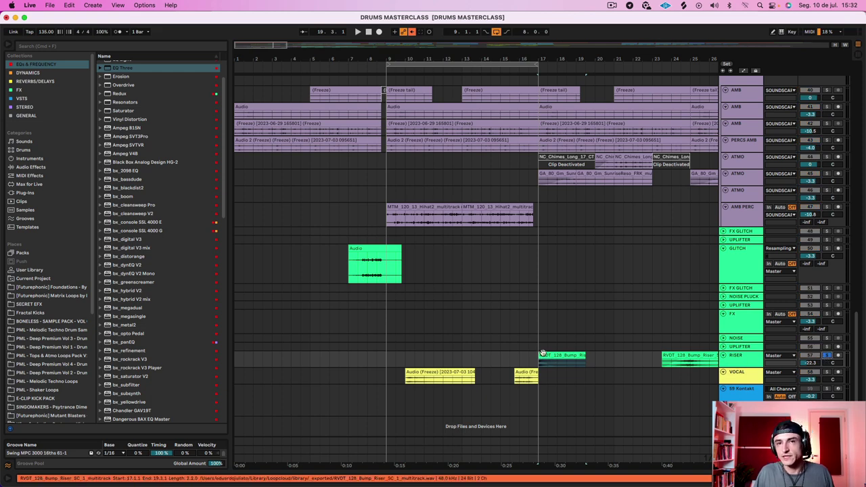
pyautogui.press('space')
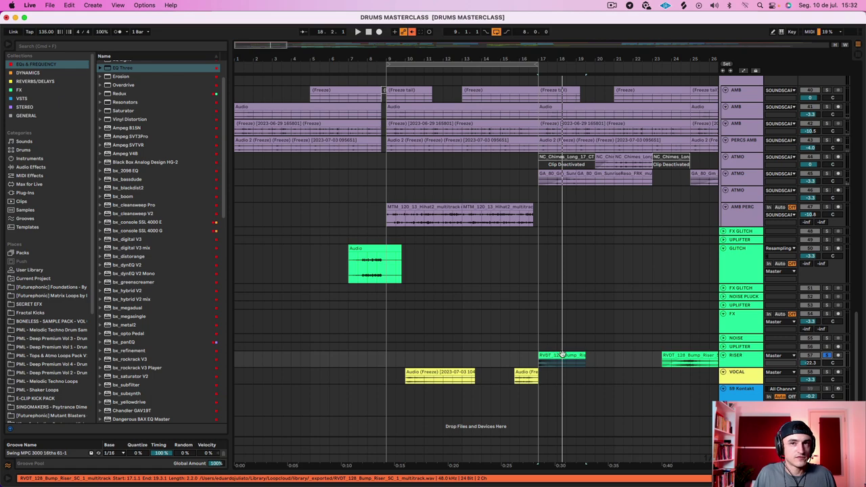
pyautogui.press('space')
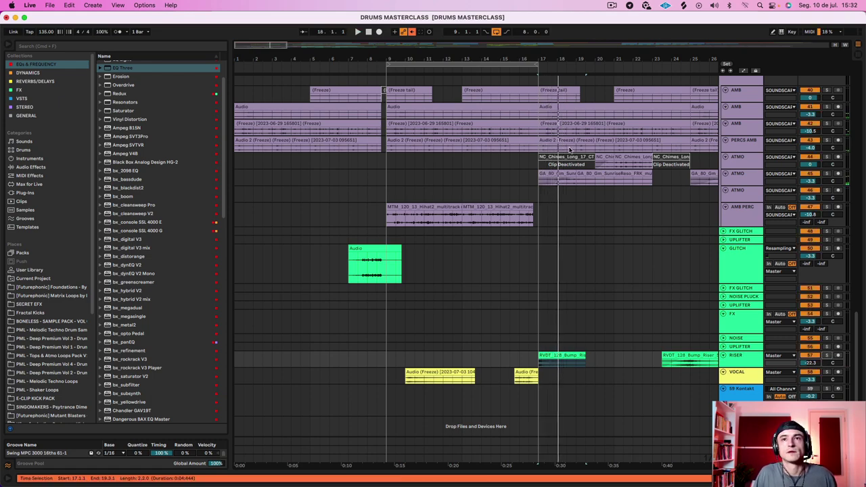
# Extend the arrangement loop that starts at bar 9 to a length of 16.2.0.
pyautogui.scroll(10, 587, 166)
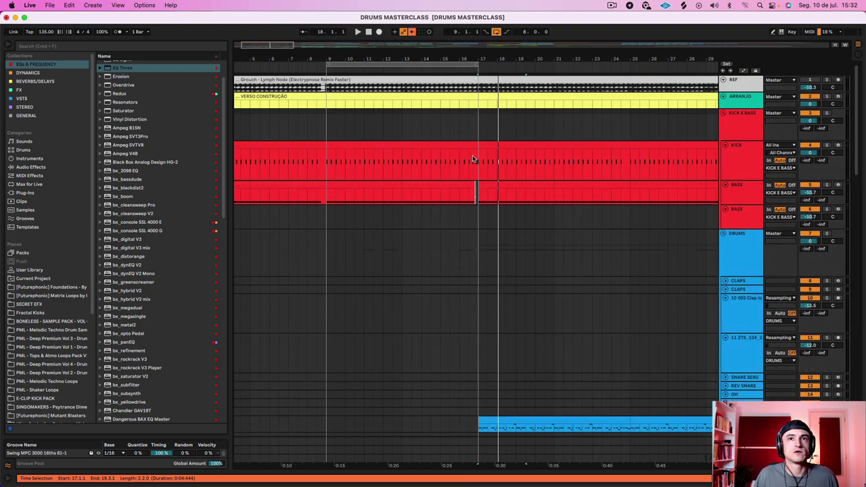
pyautogui.moveTo(479, 68); pyautogui.dragTo(640, 67)
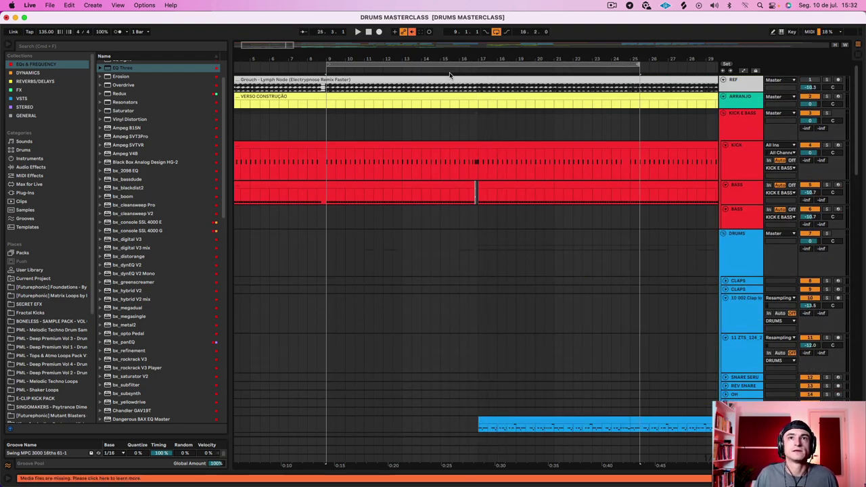
# Play the bar 17 transition and select the bass clip before it, the drums range from 15.3.1 to 17.1.1 and the kick clip.
pyautogui.click(451, 70)
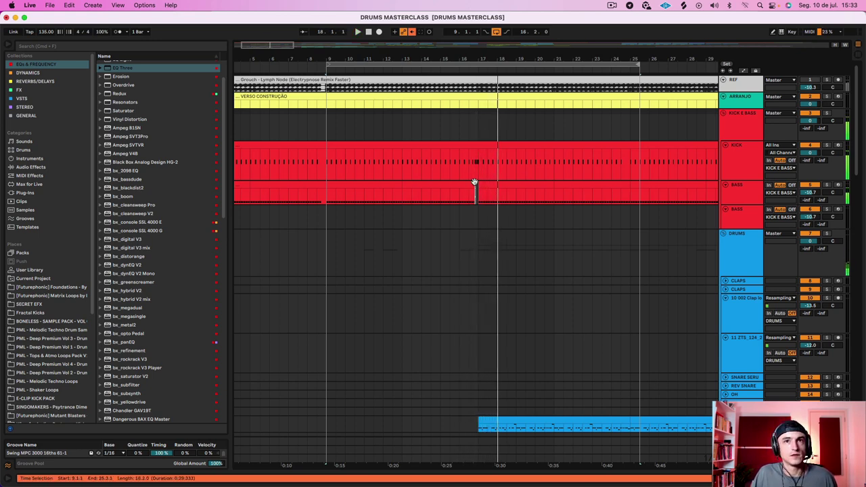
pyautogui.click(470, 184)
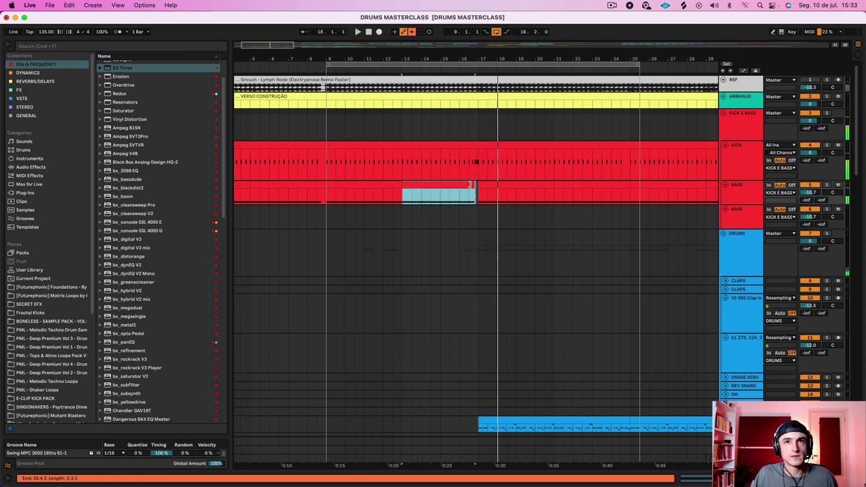
pyautogui.click(461, 271)
pyautogui.moveTo(451, 265); pyautogui.dragTo(479, 237)
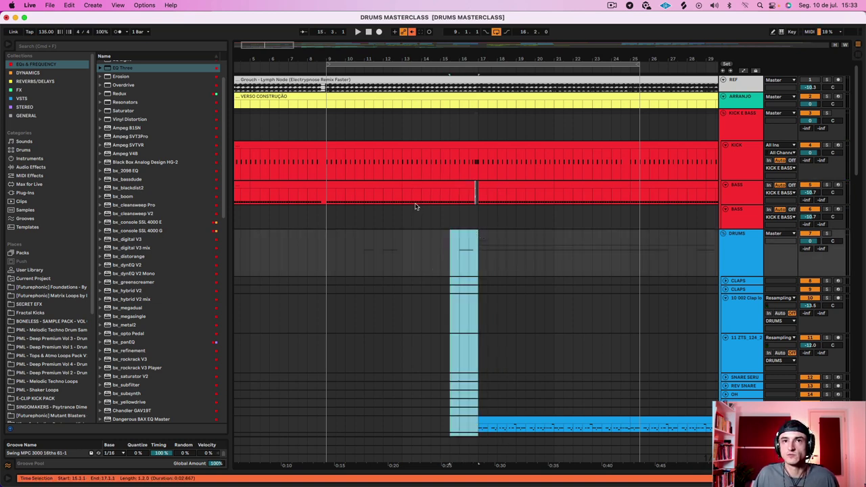
pyautogui.click(467, 154)
# Examine the ambience, FX, riser, vocal, synth, percussion and kick tracks across the loop that starts at bar 9.
pyautogui.scroll(-15, 472, 172)
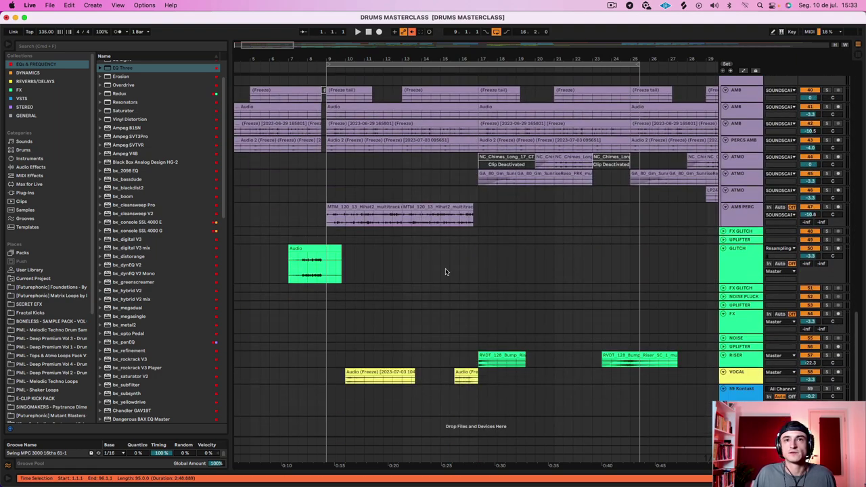
pyautogui.scroll(10, 481, 230)
pyautogui.hscroll(3, 480, 231)
pyautogui.scroll(5, 580, 309)
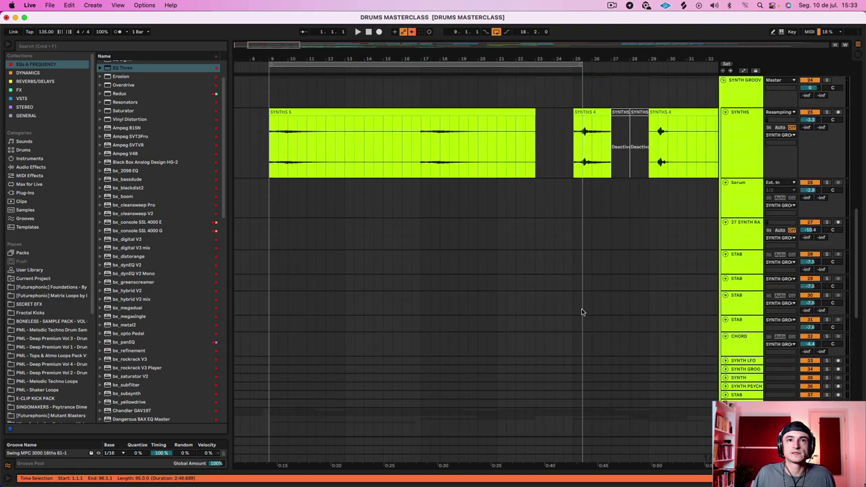
pyautogui.scroll(5, 582, 313)
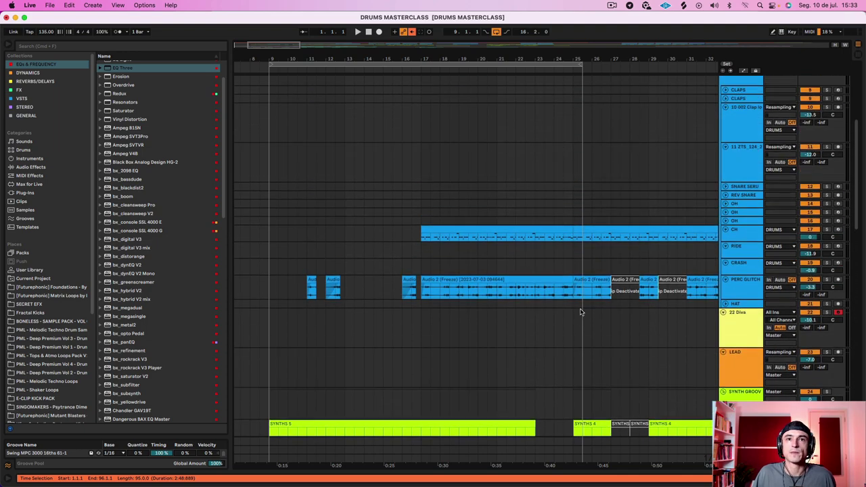
pyautogui.scroll(5, 455, 213)
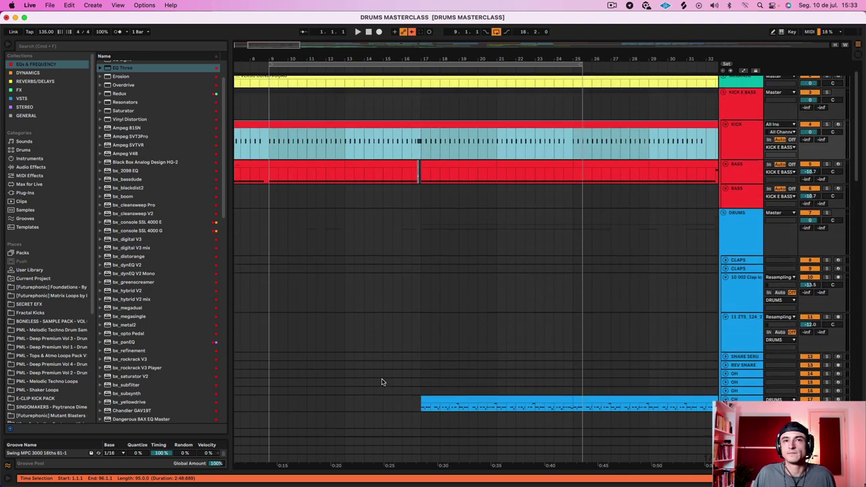
# Copy the opening 1.2.0 of the RISER clip that ends past bar 25 to 15.2.1 and audition it before bar 17.
pyautogui.scroll(-15, 382, 382)
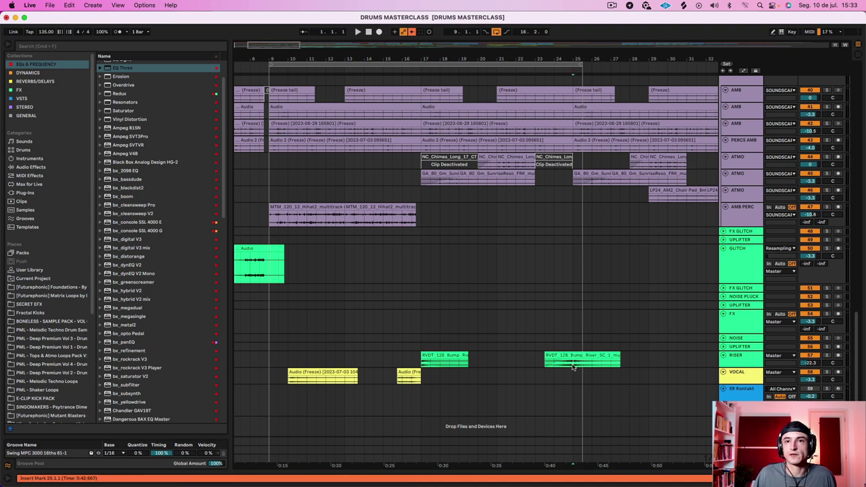
pyautogui.moveTo(544, 362); pyautogui.dragTo(378, 363)
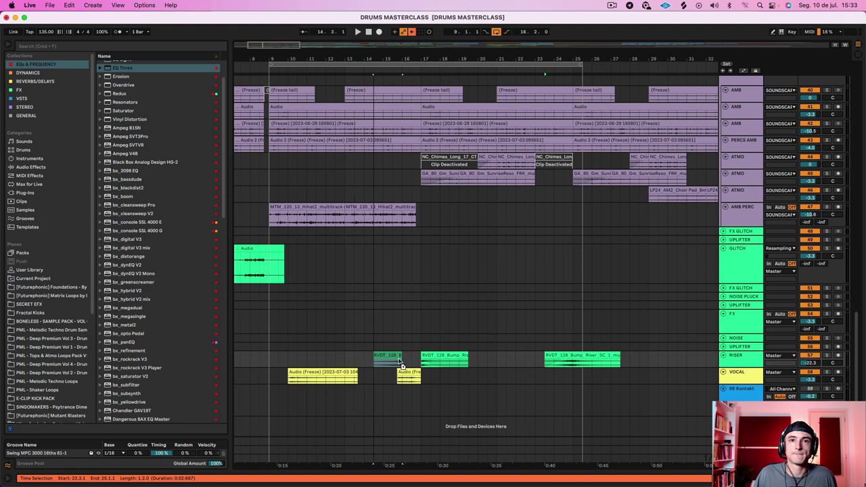
pyautogui.moveTo(411, 365); pyautogui.dragTo(410, 364)
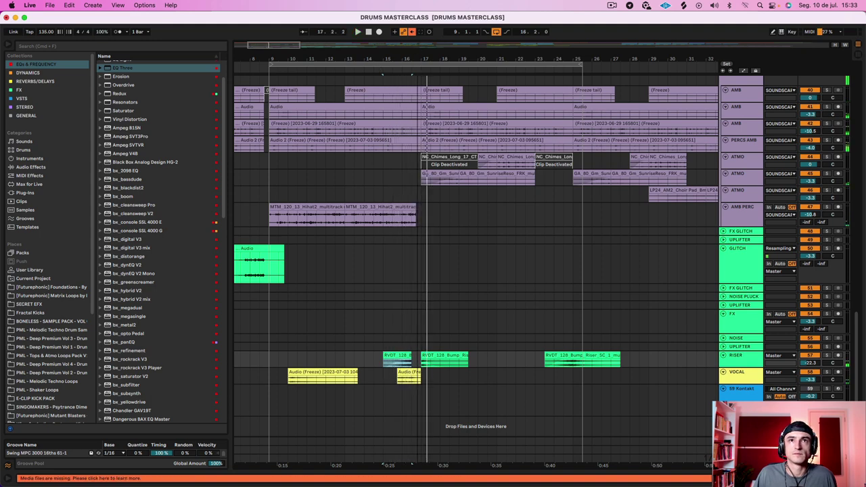
pyautogui.moveTo(419, 63); pyautogui.dragTo(419, 67)
pyautogui.press('space')
# Audition the copied riser section closely and move it to start at 15.3.1, ending exactly at 17.1.1.
pyautogui.moveTo(384, 356); pyautogui.dragTo(402, 359)
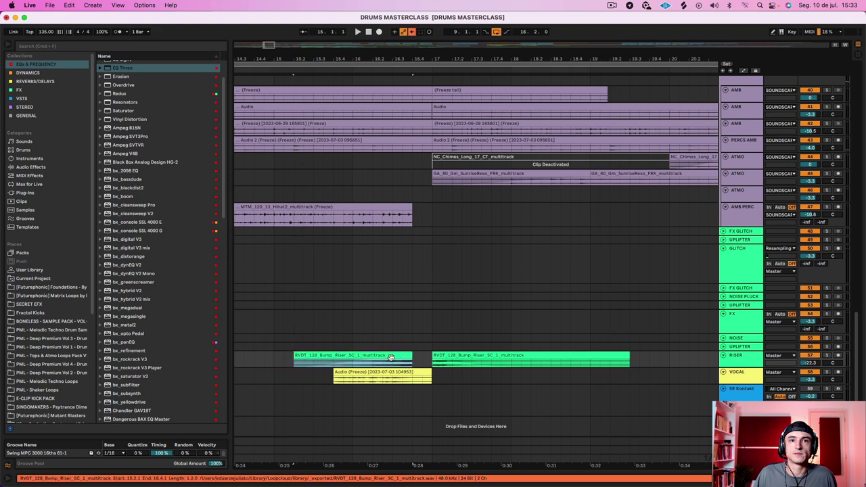
pyautogui.press('space')
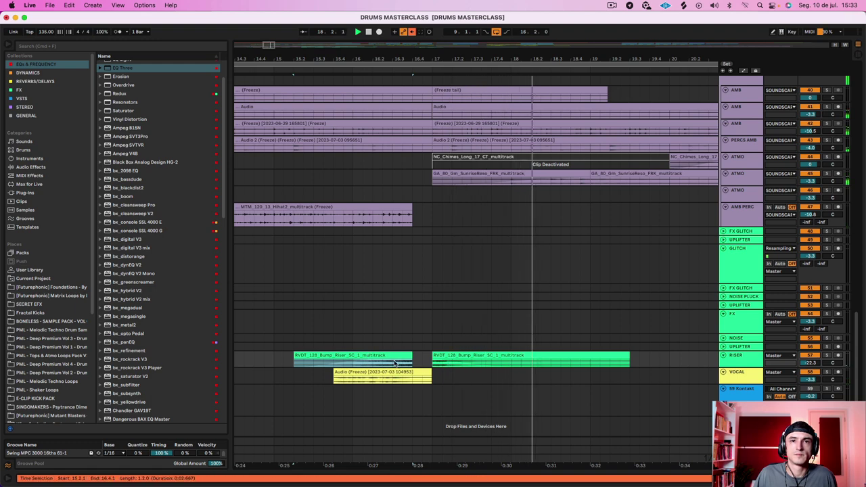
pyautogui.moveTo(396, 362); pyautogui.dragTo(414, 357)
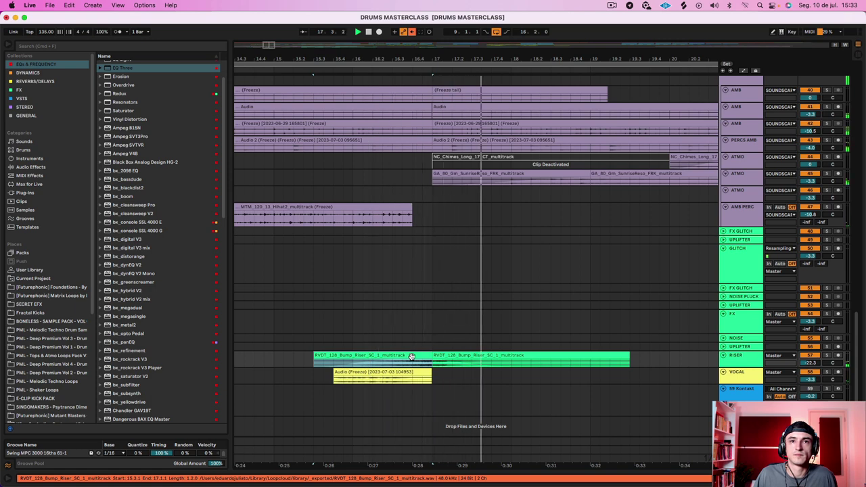
pyautogui.press('space')
pyautogui.moveTo(385, 60); pyautogui.dragTo(384, 24)
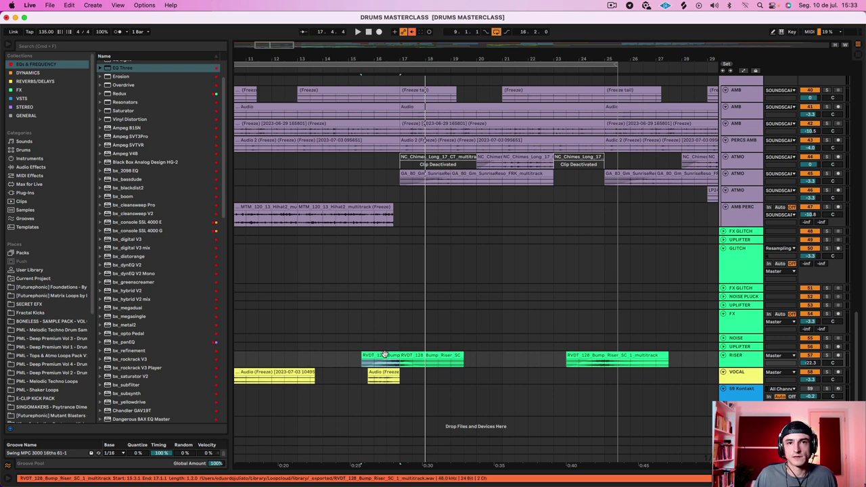
# Play the mix with the new riser through bar 17 and select the SYNTHS 5 clip.
pyautogui.press('space')
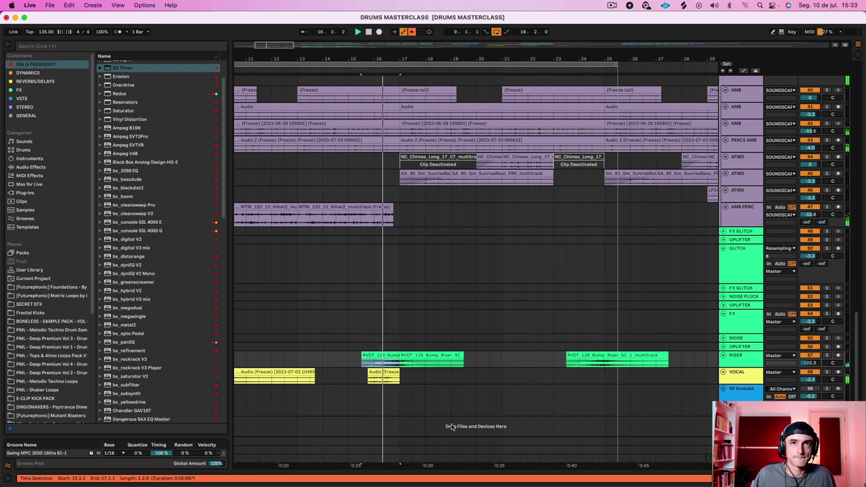
pyautogui.scroll(10, 457, 422)
pyautogui.scroll(5, 457, 423)
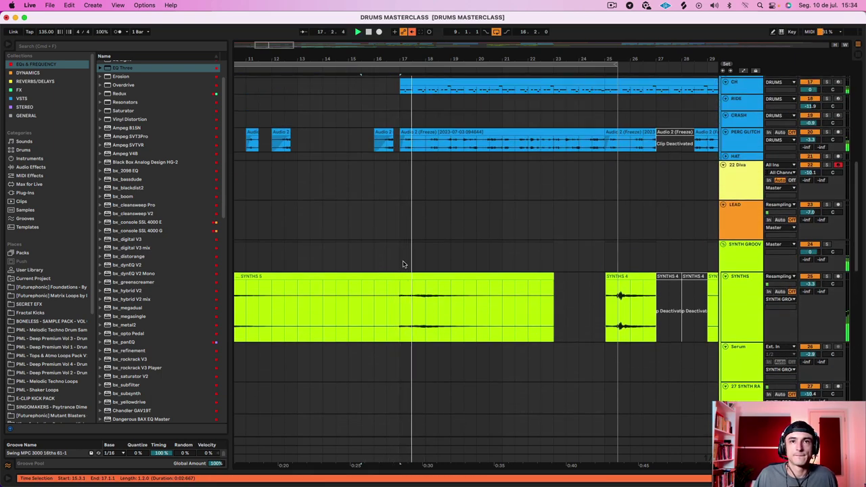
pyautogui.click(426, 275)
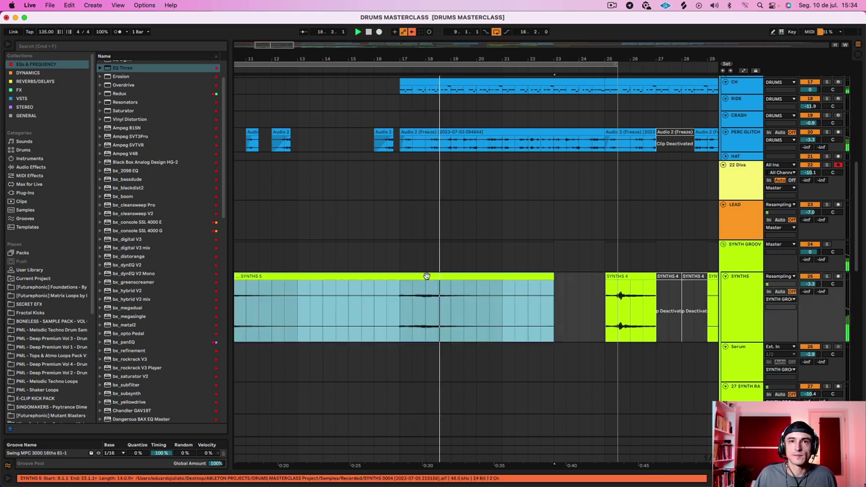
# Set the arrangement loop to start at bar 17 with a length of 8.0.0.
pyautogui.scroll(10, 429, 280)
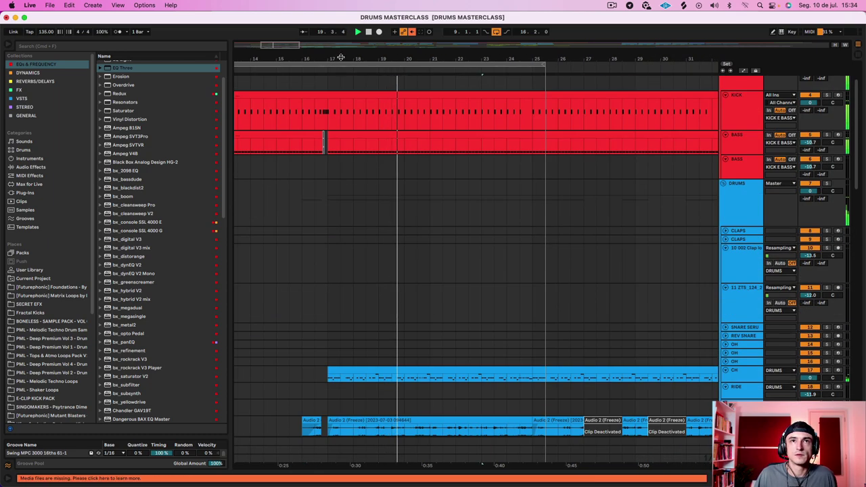
pyautogui.moveTo(344, 57); pyautogui.dragTo(343, 56)
pyautogui.moveTo(265, 64); pyautogui.dragTo(337, 64)
pyautogui.moveTo(415, 65); pyautogui.dragTo(411, 65)
# Listen to the bar 17 to 25 loop while examining its synth, riser, percussion, kick and bass clips.
pyautogui.scroll(-10, 416, 224)
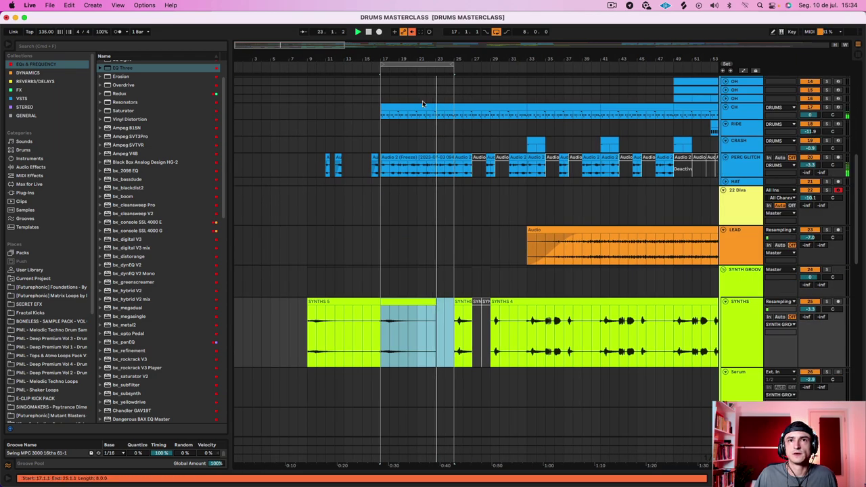
pyautogui.scroll(-15, 436, 191)
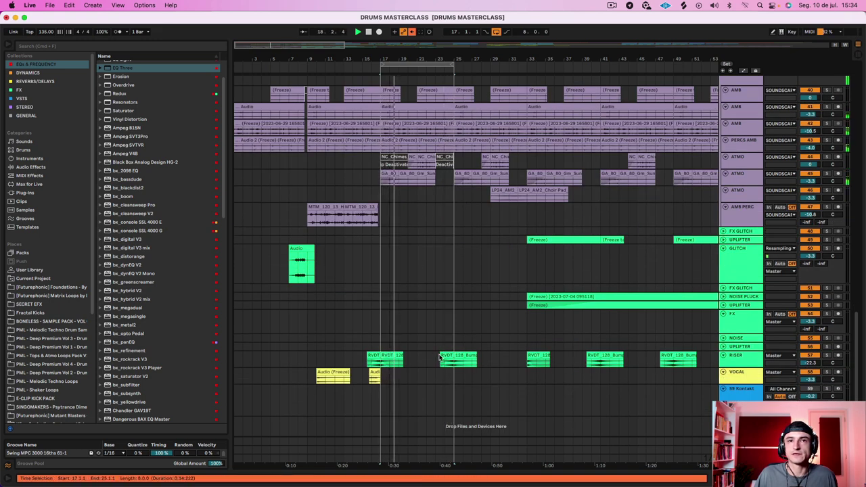
pyautogui.scroll(20, 447, 353)
pyautogui.hscroll(5, 447, 353)
pyautogui.scroll(5, 444, 349)
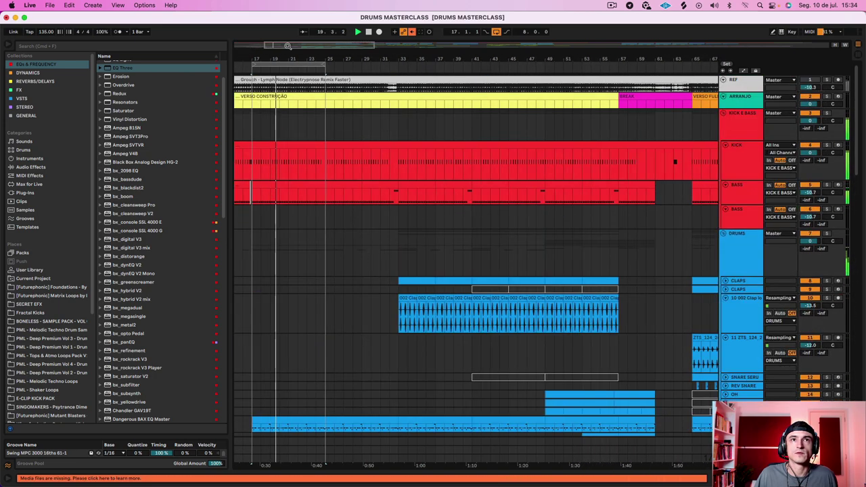
pyautogui.moveTo(296, 58); pyautogui.dragTo(389, 173)
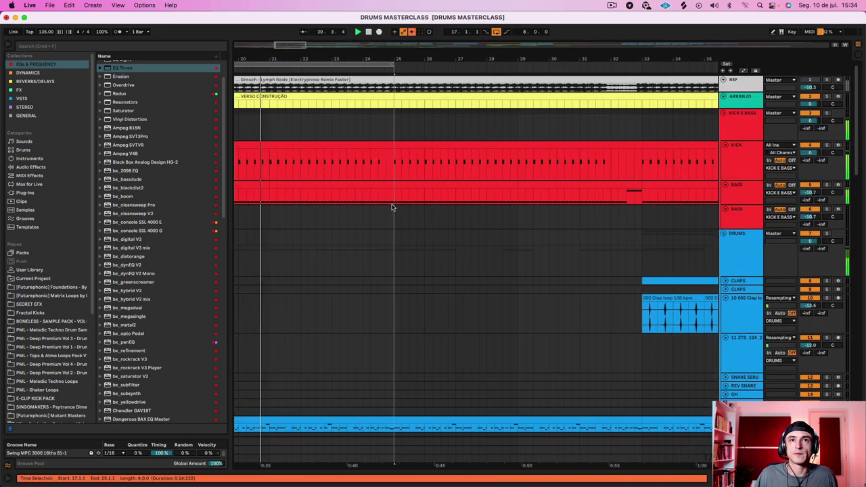
pyautogui.hscroll(-3, 350, 129)
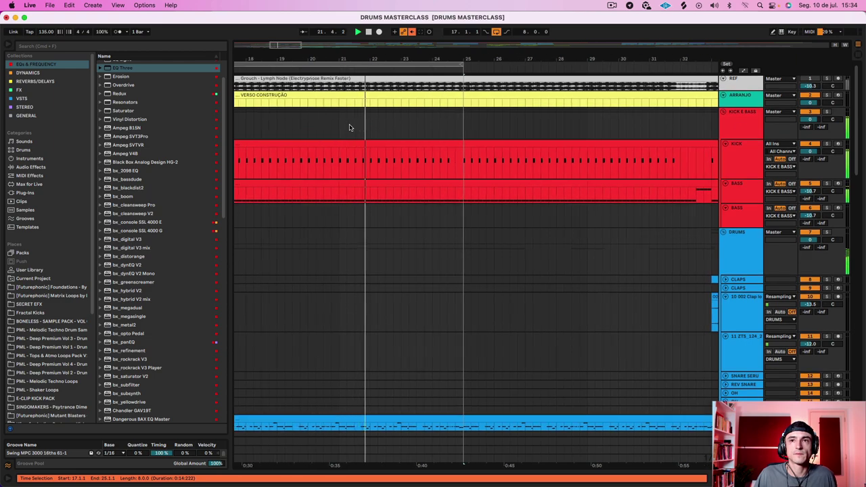
pyautogui.moveTo(362, 56); pyautogui.dragTo(362, 27)
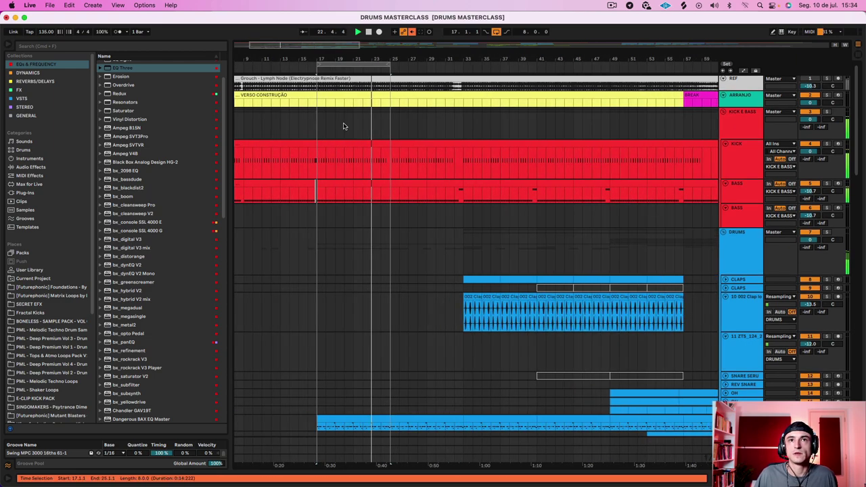
pyautogui.scroll(-1, 344, 126)
pyautogui.scroll(-1, 344, 126)
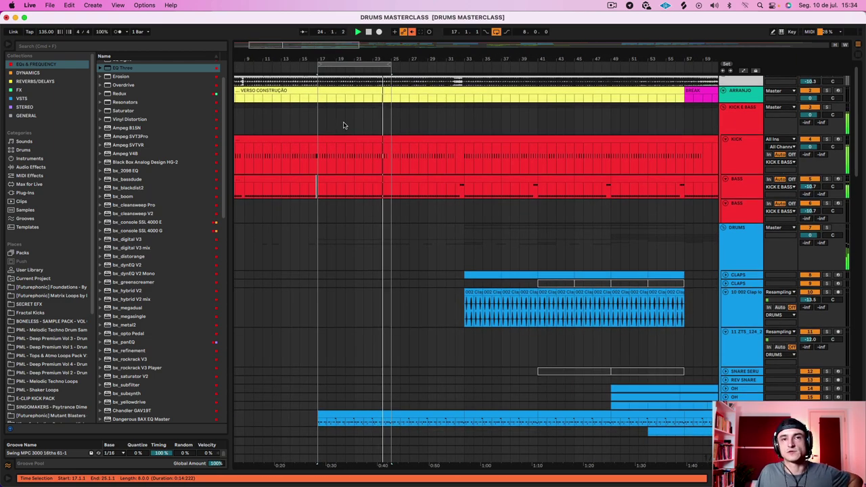
pyautogui.scroll(1, 345, 124)
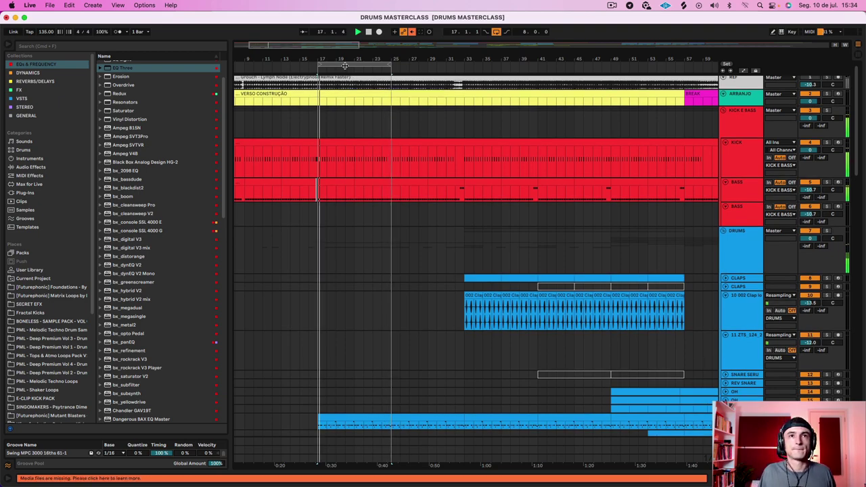
# Move the 8.0.0 arrangement loop forward to start at bar 25.
pyautogui.moveTo(344, 65); pyautogui.dragTo(423, 80)
pyautogui.moveTo(444, 51); pyautogui.dragTo(443, 62)
pyautogui.scroll(-2, 496, 156)
pyautogui.scroll(1, 496, 156)
pyautogui.scroll(-1, 496, 156)
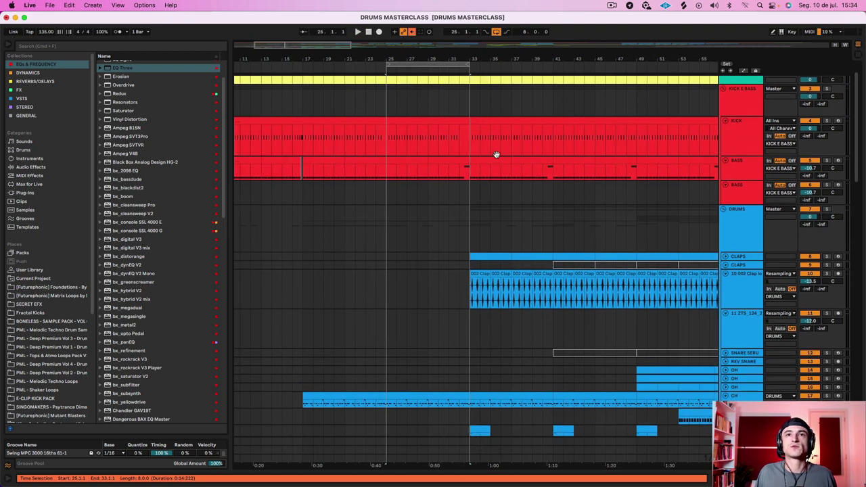
# Play the bar 25 to 33 loop while examining its ambience, FX, riser, synth, percussion and kick tracks.
pyautogui.hscroll(-1, 496, 156)
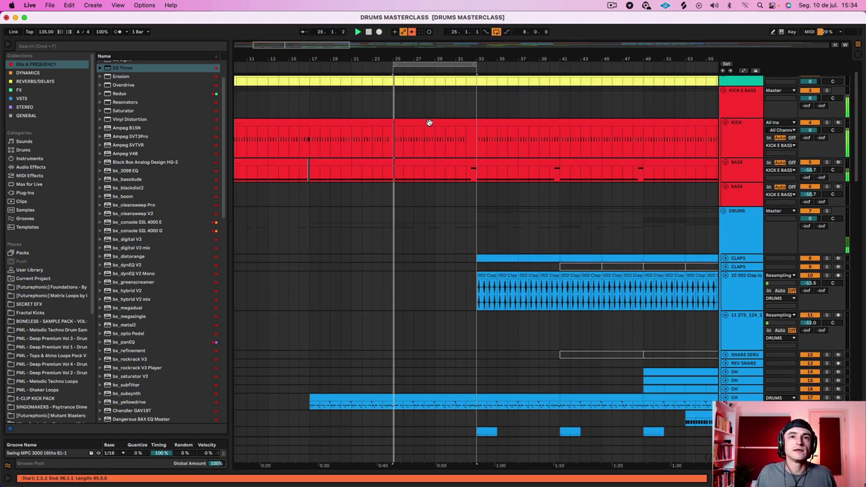
pyautogui.scroll(-15, 443, 135)
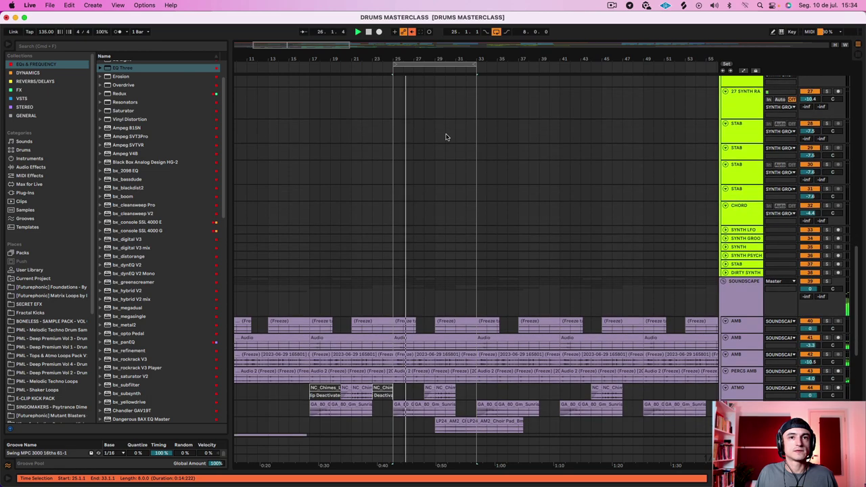
pyautogui.scroll(-10, 446, 137)
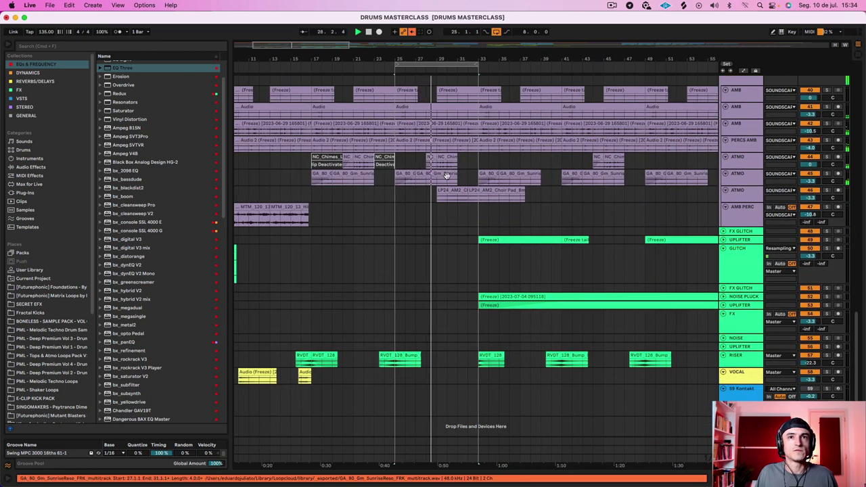
pyautogui.scroll(10, 458, 162)
pyautogui.scroll(-1, 459, 159)
pyautogui.scroll(15, 448, 122)
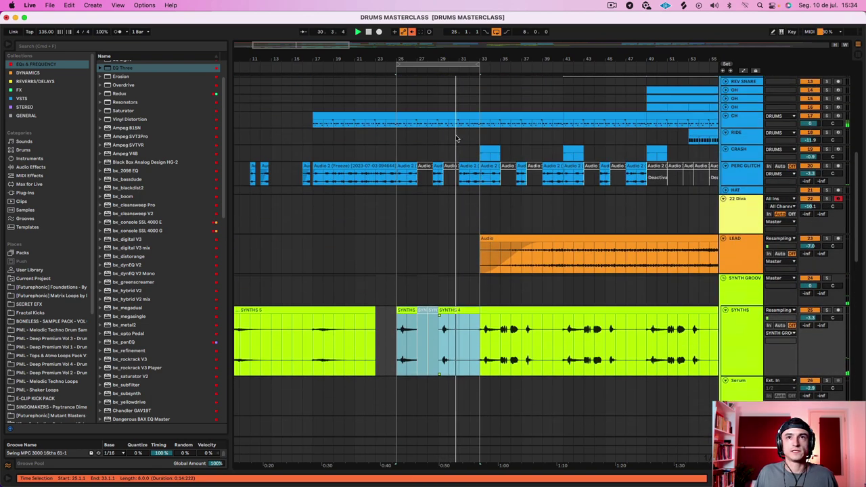
pyautogui.scroll(2, 452, 150)
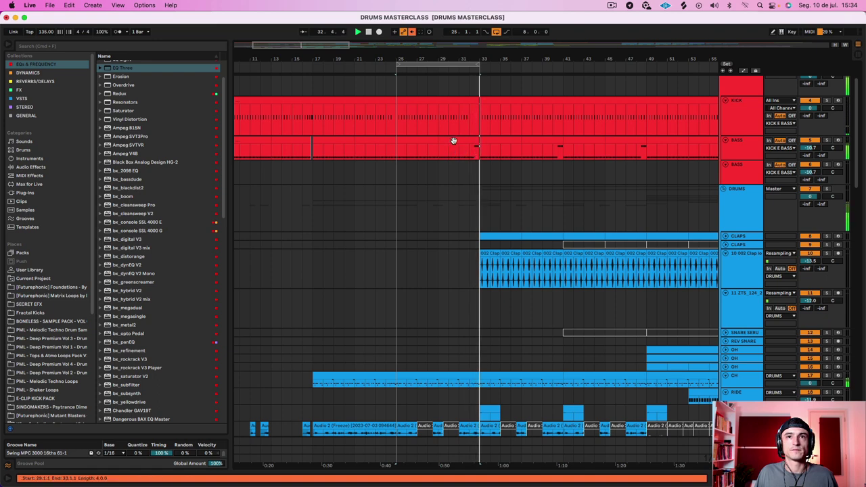
# Inspect the kick break before bar 33 and select the KICK range from 32.2.1 to 33.2.1.
pyautogui.moveTo(478, 57); pyautogui.dragTo(479, 88)
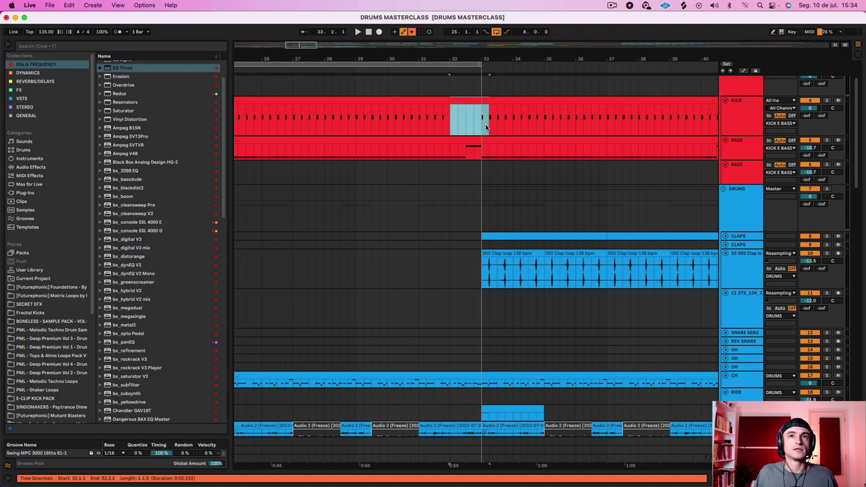
pyautogui.click(477, 100)
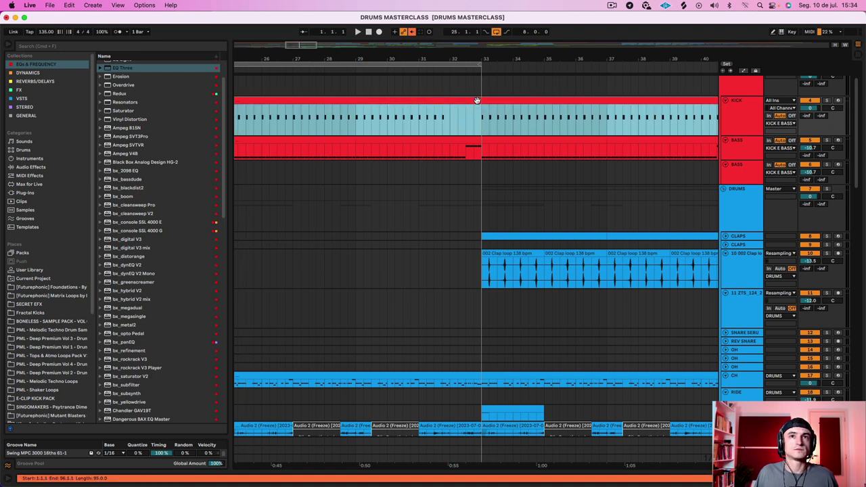
pyautogui.moveTo(458, 124); pyautogui.dragTo(487, 126)
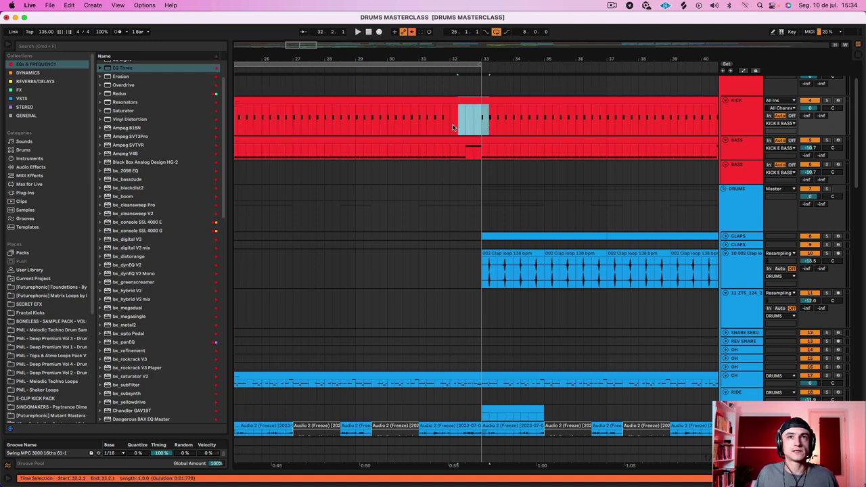
# Deactivate the KICK clip section from 32.1.1 to 33.1.1 and play the passage from bar 29.
pyautogui.press('0')
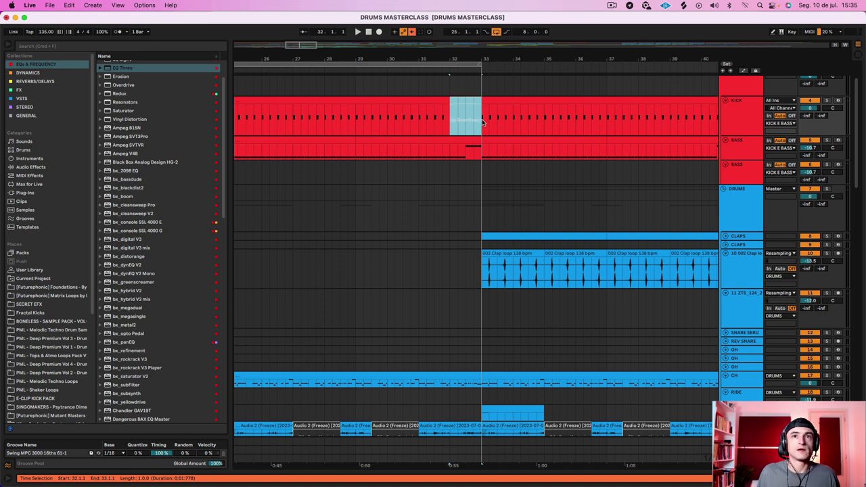
pyautogui.click(452, 139)
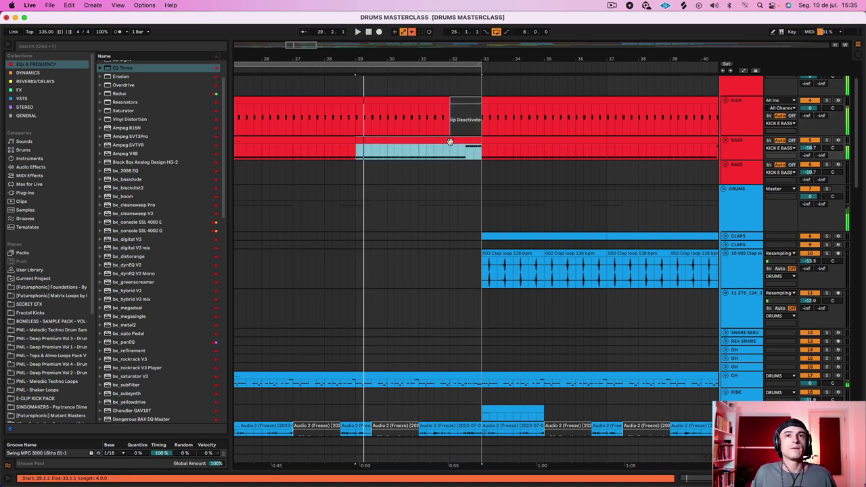
# Open the BASS clip before bar 33 in an enlarged note editor and examine the G#1 notes at its end.
pyautogui.doubleClick(449, 142)
pyautogui.moveTo(663, 373); pyautogui.dragTo(630, 120)
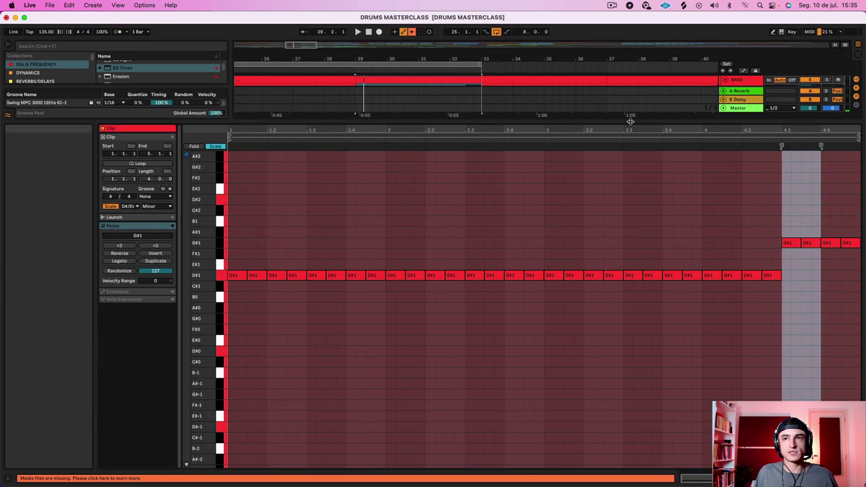
pyautogui.click(839, 316)
pyautogui.moveTo(784, 263); pyautogui.dragTo(864, 190)
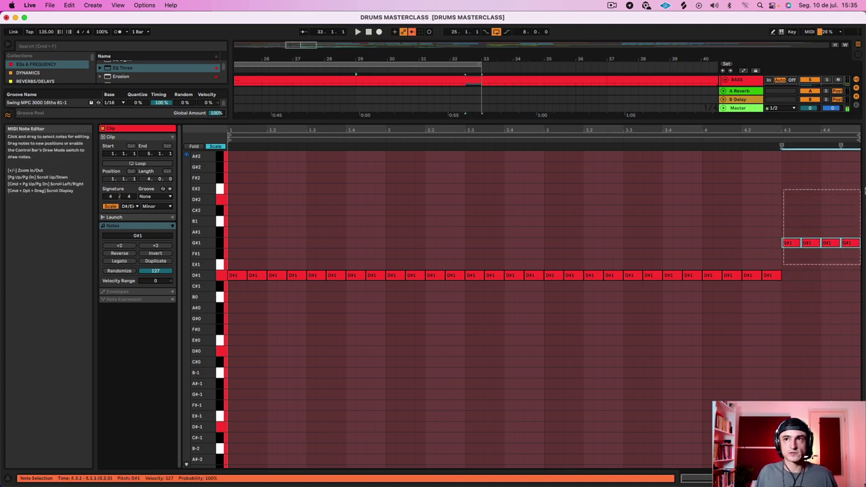
pyautogui.click(837, 198)
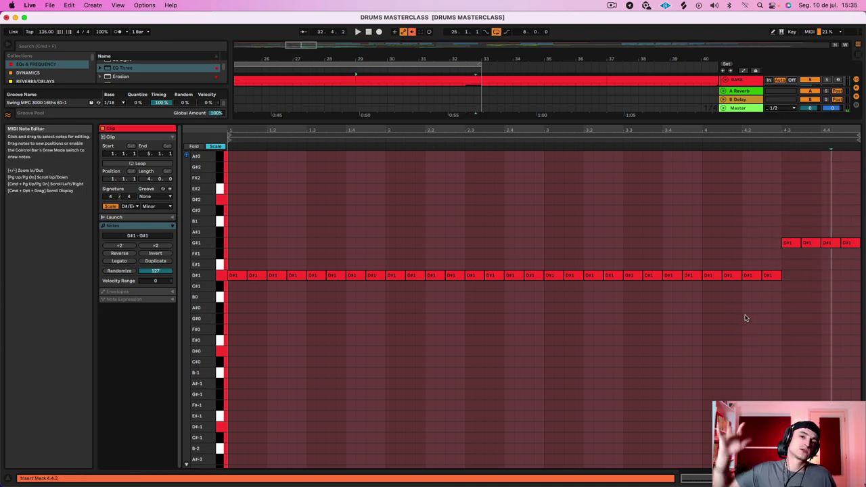
# Listen to the bass phrase, return to the arrangement and play the kick break from 32.1.1.
pyautogui.press('space')
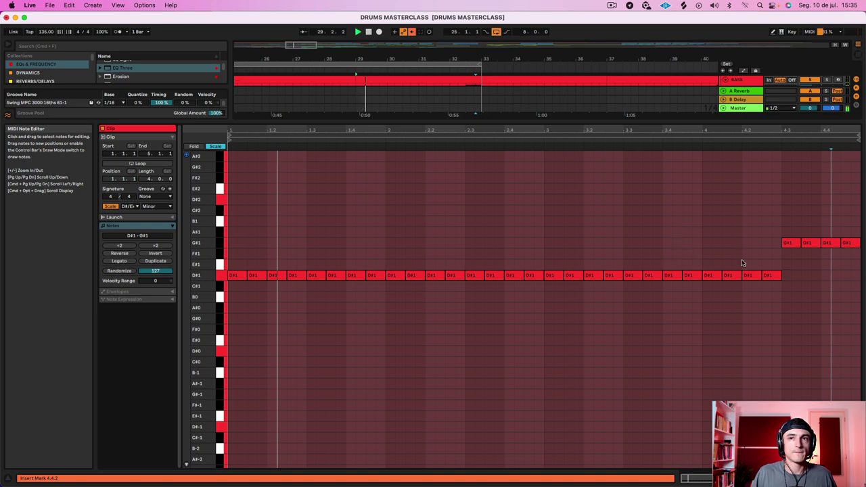
pyautogui.hotkey('shift', 'Tab')
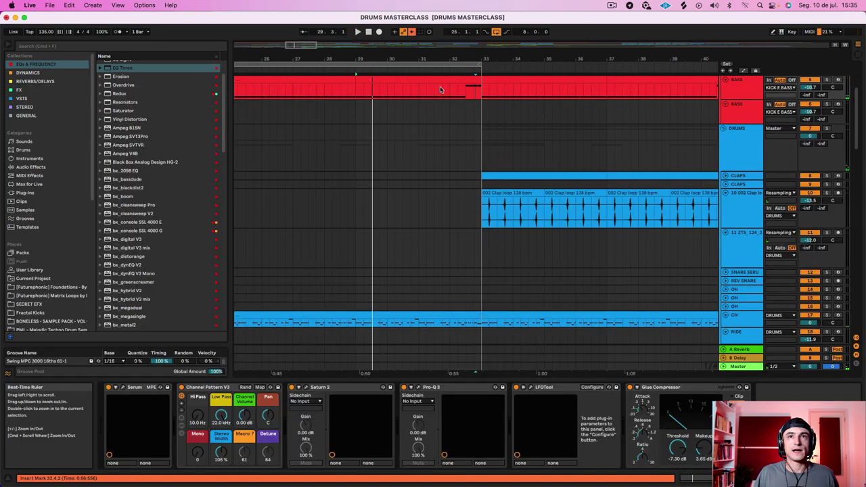
pyautogui.click(459, 79)
pyautogui.click(464, 90)
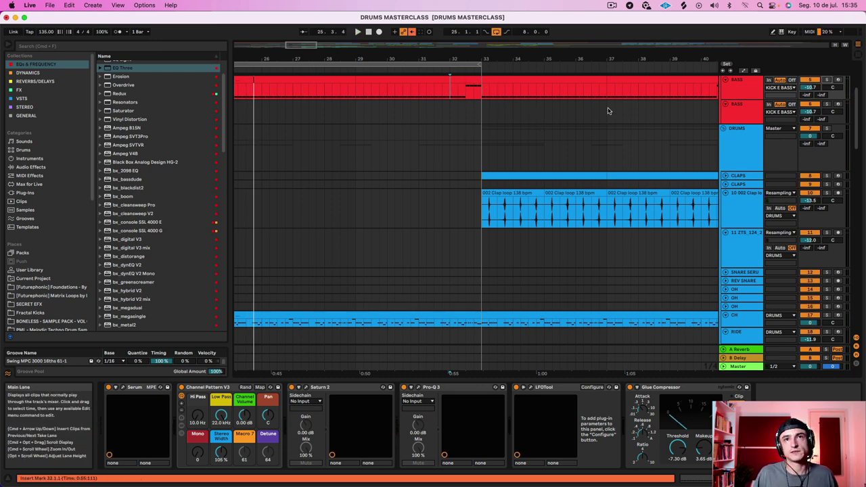
# Solo the ATMO track holding the choir pad clips and listen to it going into bar 33.
pyautogui.scroll(-10, 433, 115)
pyautogui.hscroll(-4, 433, 115)
pyautogui.scroll(-15, 445, 120)
pyautogui.hscroll(-4, 453, 119)
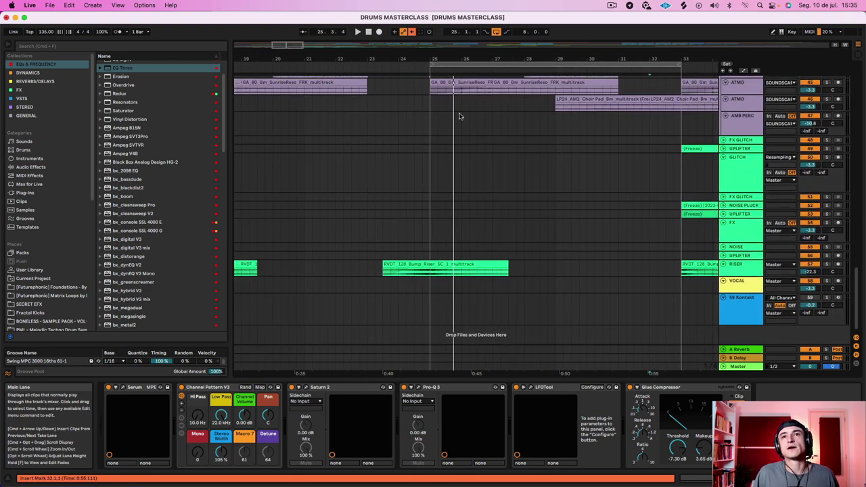
pyautogui.hscroll(7, 455, 118)
pyautogui.click(741, 107)
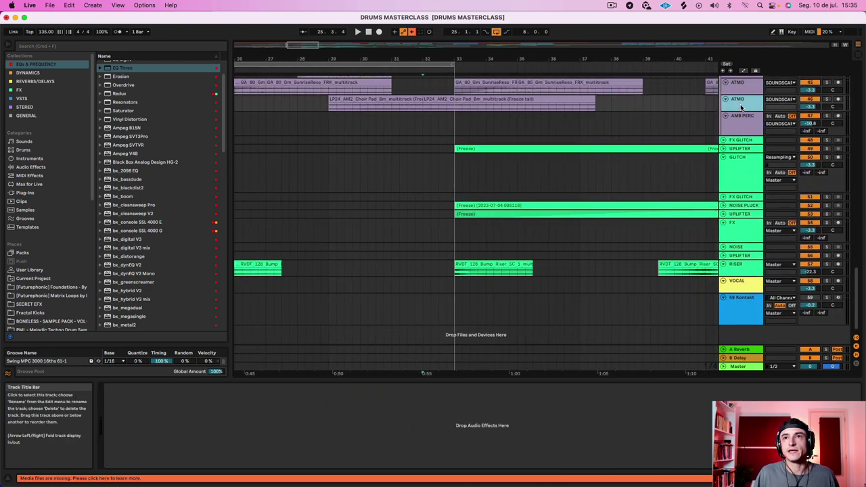
pyautogui.click(827, 100)
pyautogui.press('space')
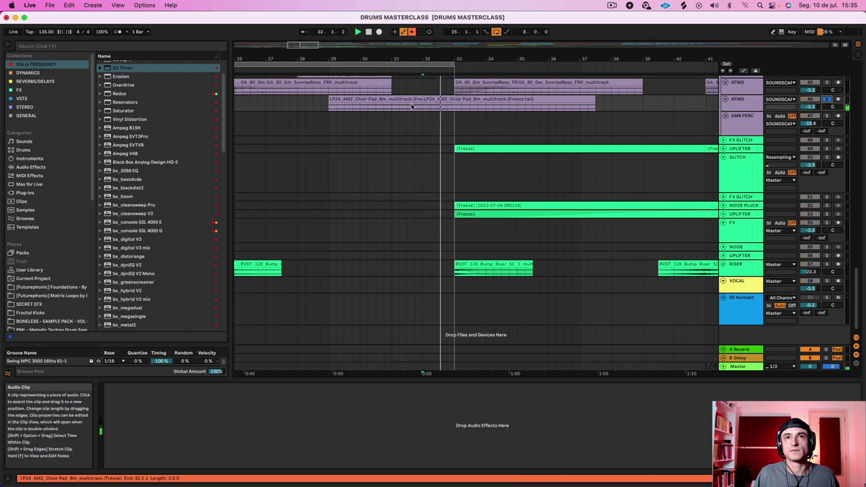
# Extend the arrangement loop to 12.2.0, play the choir pad from bar 29, and unsolo ATMO to hear it in the full mix.
pyautogui.moveTo(452, 64); pyautogui.dragTo(596, 64)
pyautogui.click(373, 100)
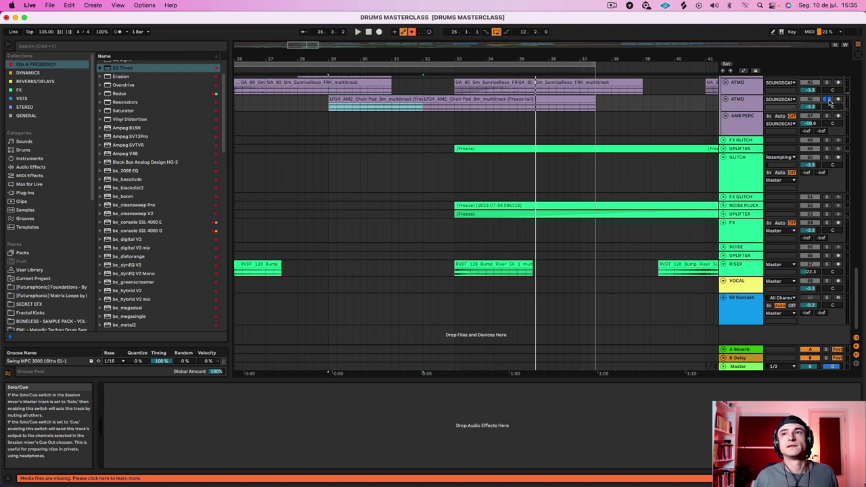
pyautogui.click(830, 101)
pyautogui.click(406, 69)
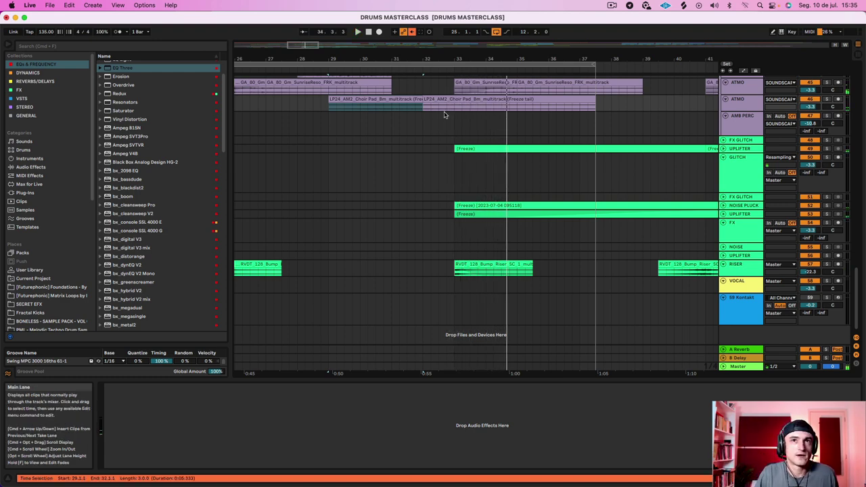
# Move the 12.2.0 arrangement loop to start at bar 33 and play the transition into it.
pyautogui.scroll(15, 445, 115)
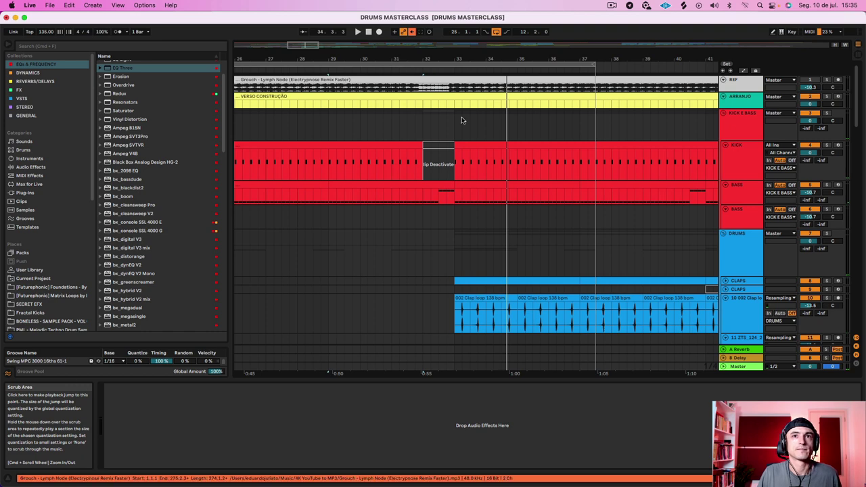
pyautogui.scroll(-2, 420, 84)
pyautogui.moveTo(404, 59); pyautogui.dragTo(504, 76)
pyautogui.click(390, 68)
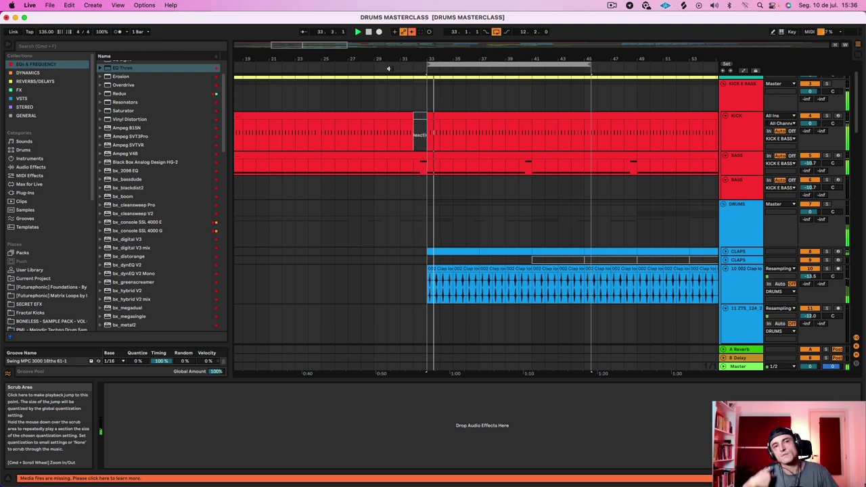
# Look through the drum tracks entering at bar 33, then solo the CRASH track and listen to it.
pyautogui.scroll(-5, 495, 190)
pyautogui.hscroll(-2, 494, 189)
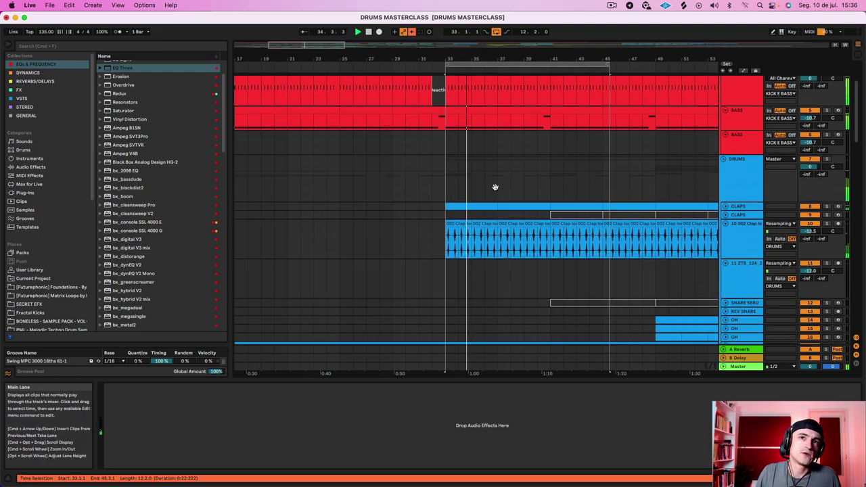
pyautogui.scroll(10, 490, 189)
pyautogui.scroll(-8, 490, 188)
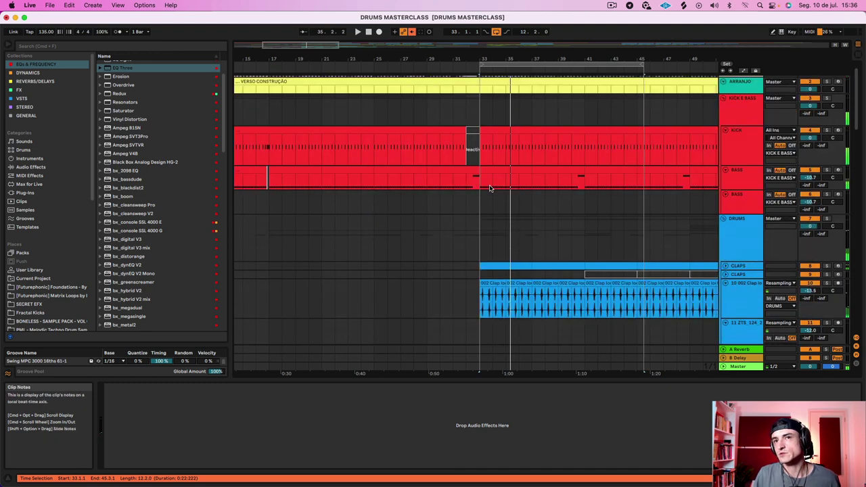
pyautogui.scroll(-8, 490, 188)
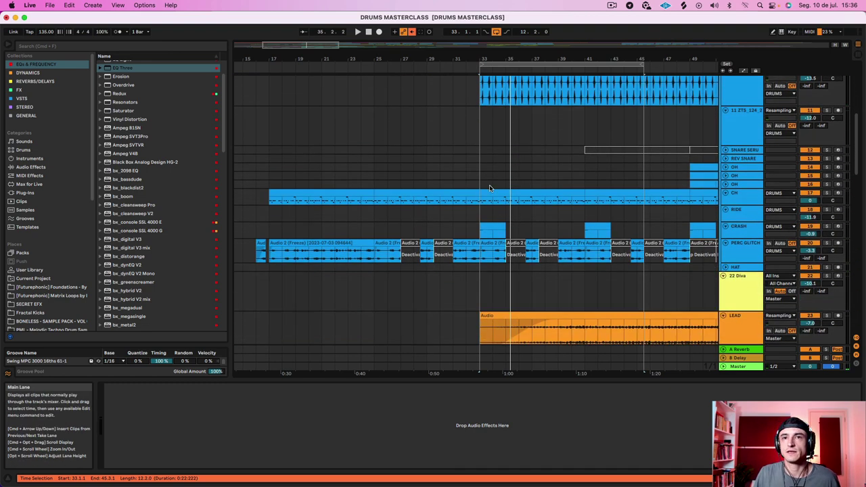
pyautogui.hscroll(2, 553, 200)
pyautogui.click(742, 222)
pyautogui.click(828, 221)
pyautogui.press('space')
pyautogui.scroll(-1, 819, 220)
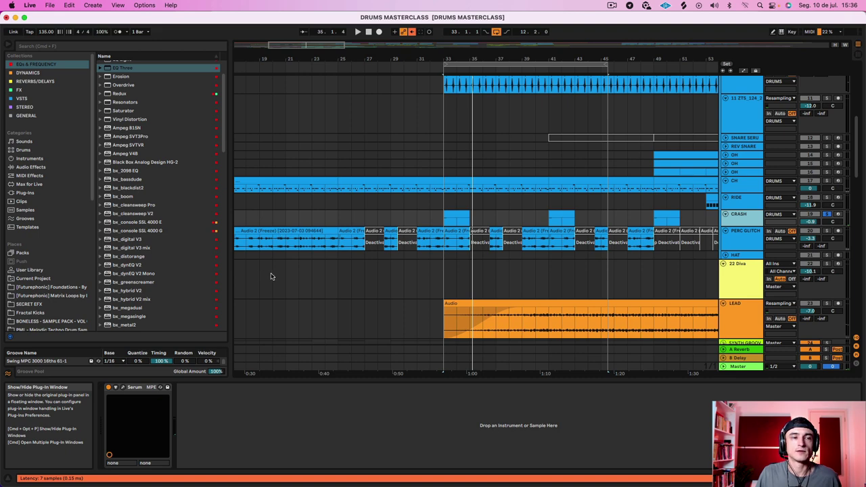
# Open the CRASH track's Serum synth, examine its oscillator and effects settings, and close it.
pyautogui.press('super+alt+p')
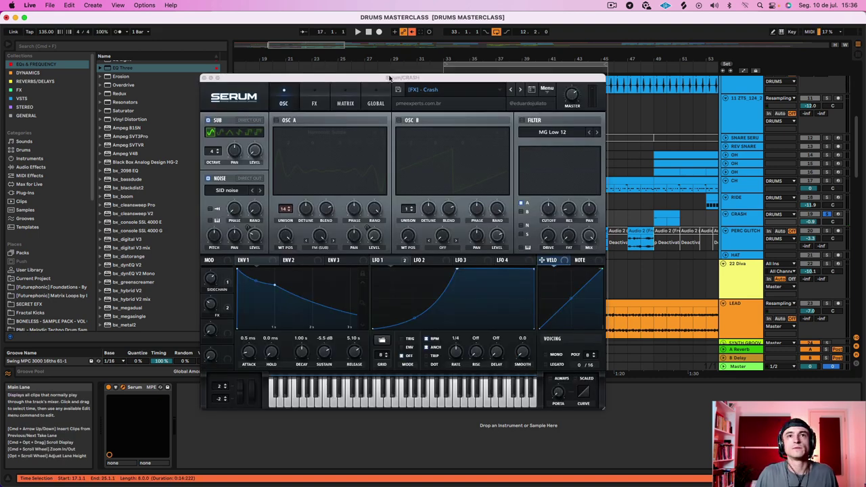
pyautogui.moveTo(486, 78); pyautogui.dragTo(495, 60)
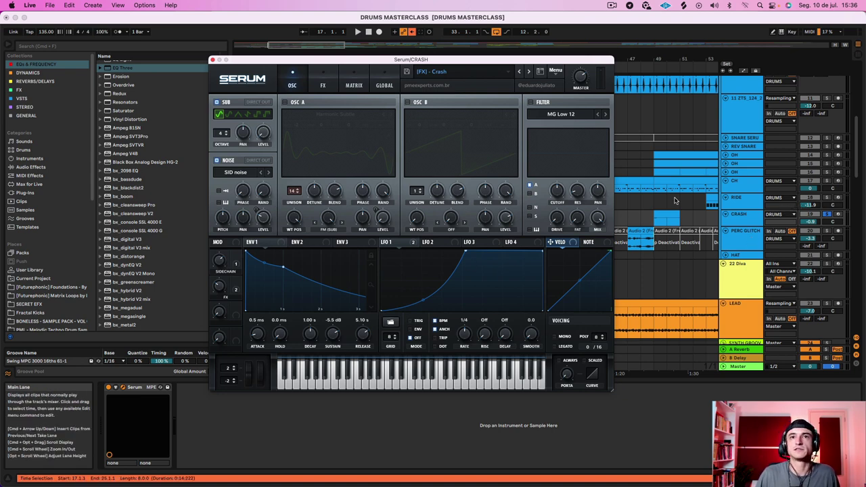
pyautogui.click(335, 86)
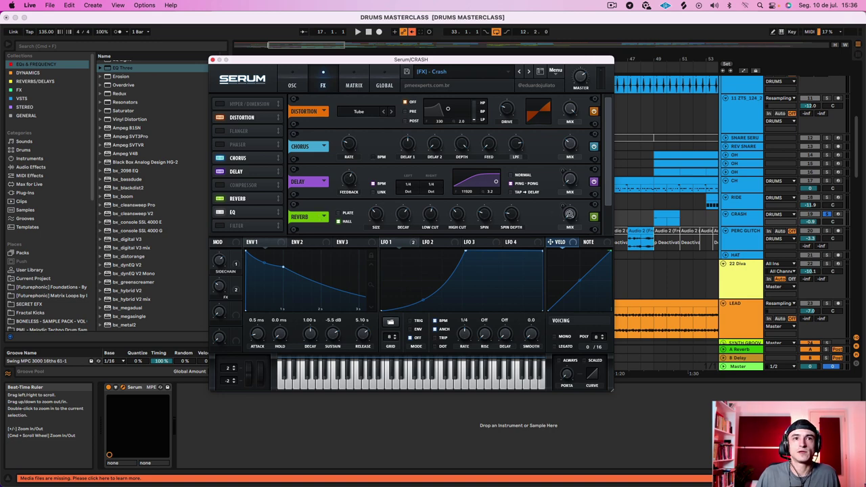
pyautogui.press('space')
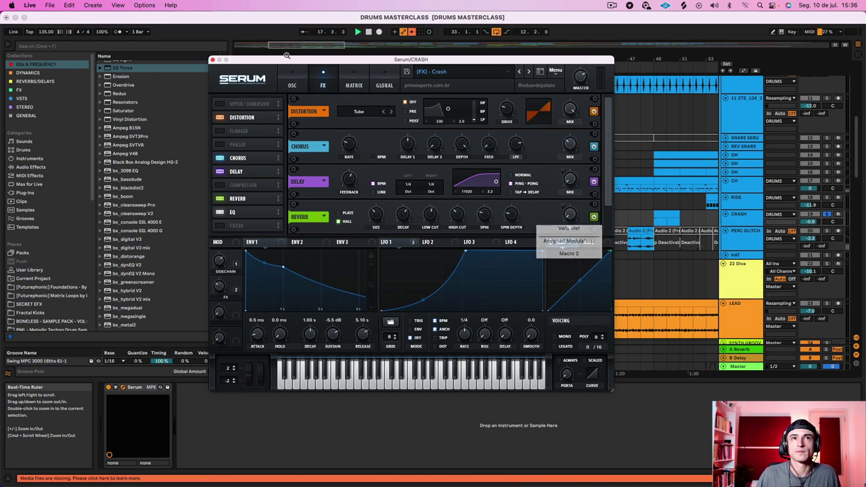
pyautogui.click(212, 60)
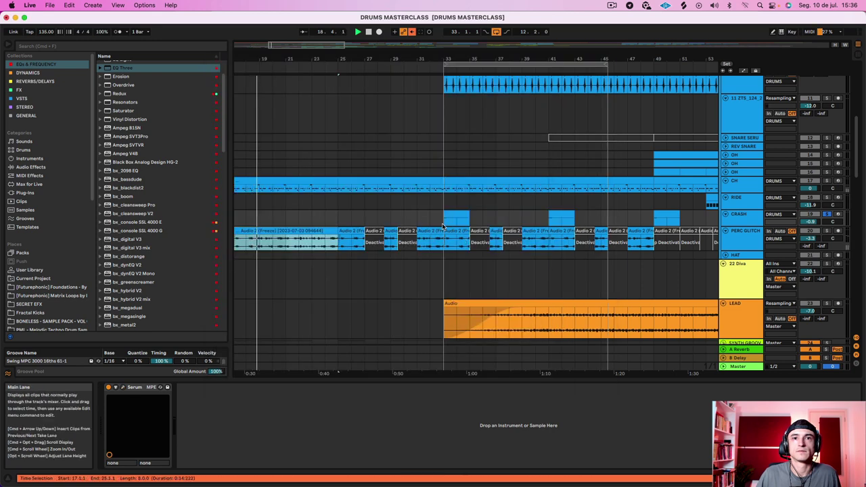
# Play the soloed crash clip at bar 33, review its repeats along the arrangement, and unsolo CRASH.
pyautogui.click(455, 215)
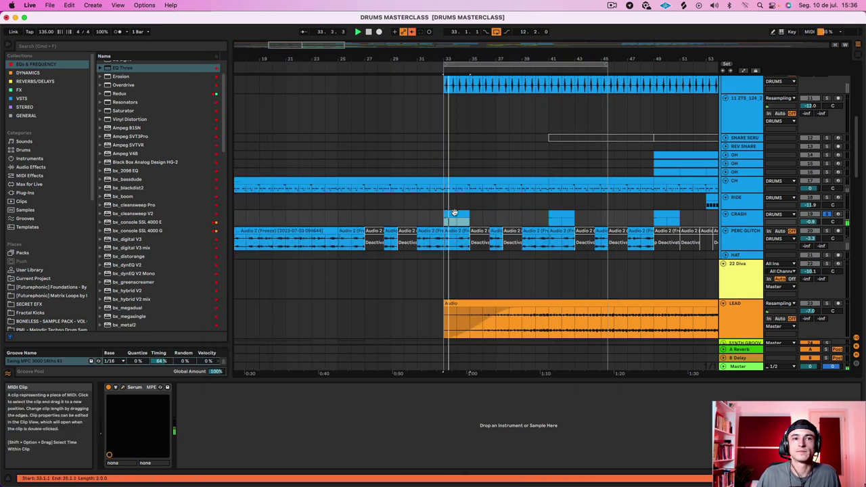
pyautogui.hscroll(2, 423, 195)
pyautogui.hscroll(4, 423, 195)
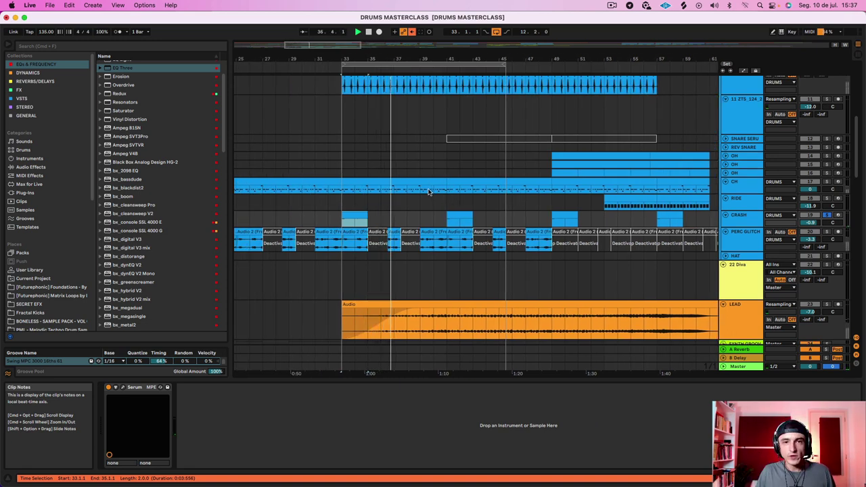
pyautogui.press('space')
pyautogui.click(827, 216)
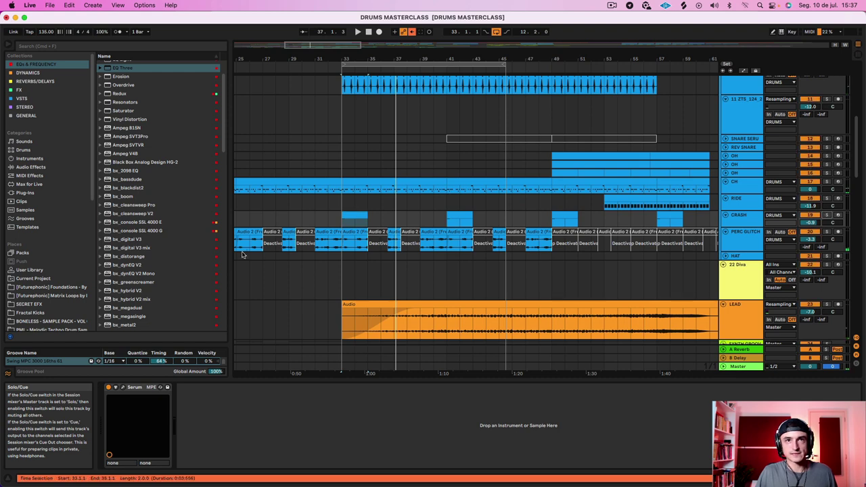
# Listen to the bar 33 crash in the full mix, including the lead-in from bar 32.
pyautogui.click(325, 217)
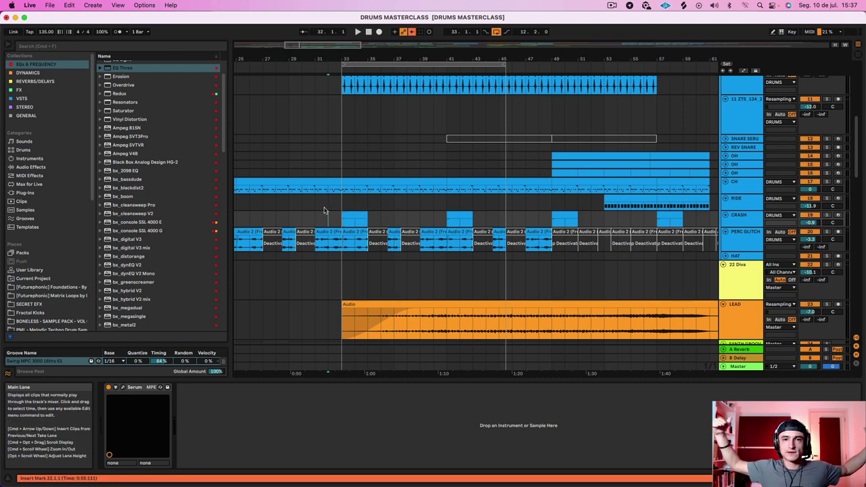
pyautogui.click(362, 217)
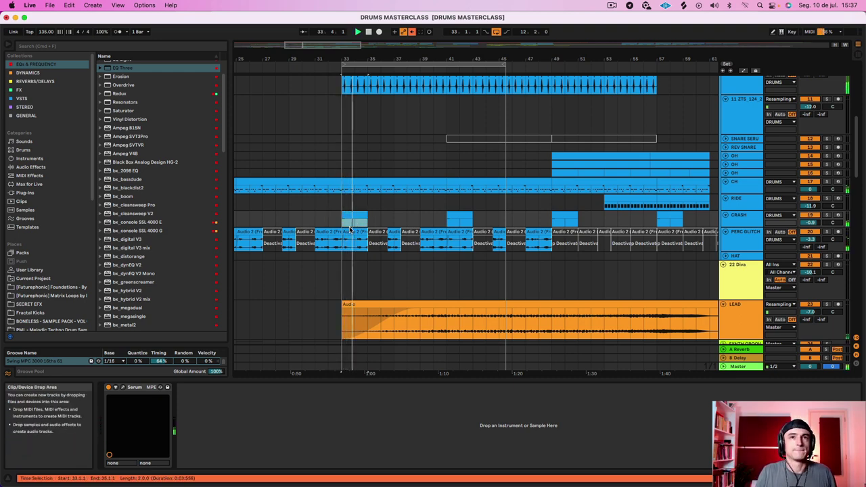
pyautogui.click(306, 67)
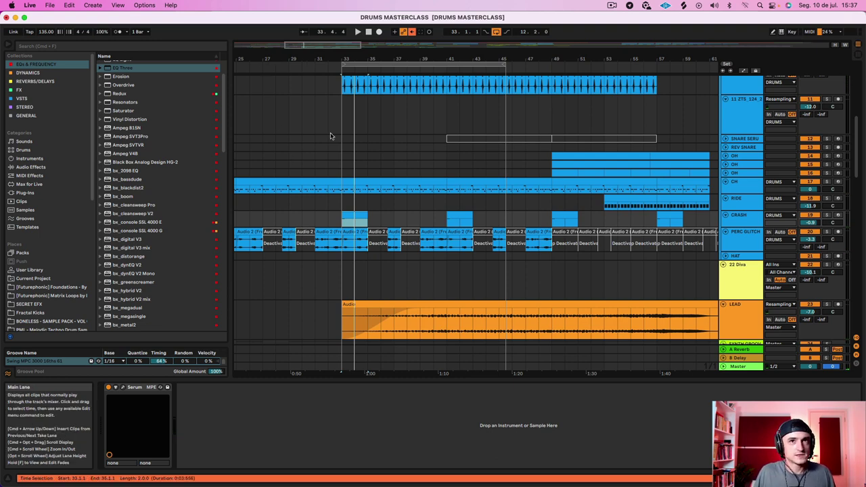
# Play the clap loop clip from bar 33 while examining the drum, lead and synth tracks around it.
pyautogui.scroll(4, 355, 129)
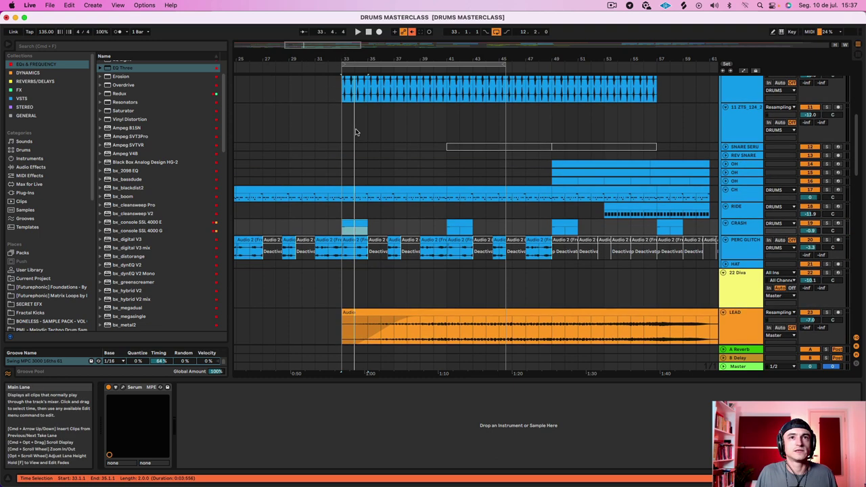
pyautogui.click(357, 127)
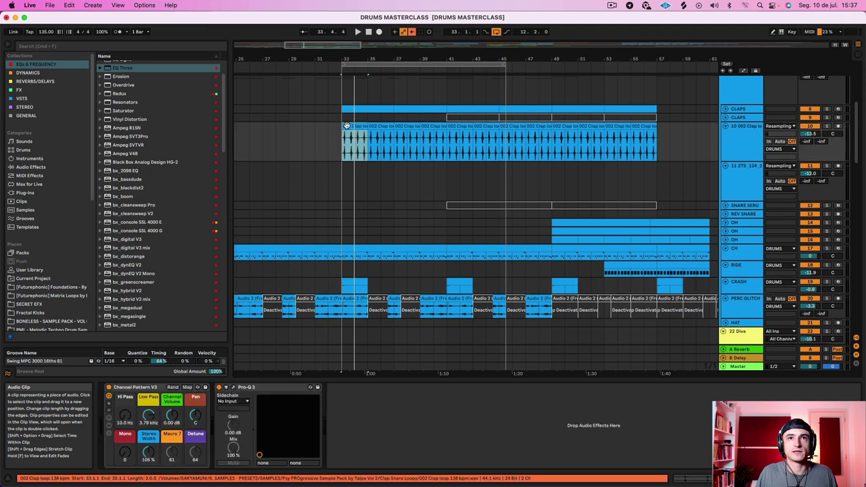
pyautogui.press('space')
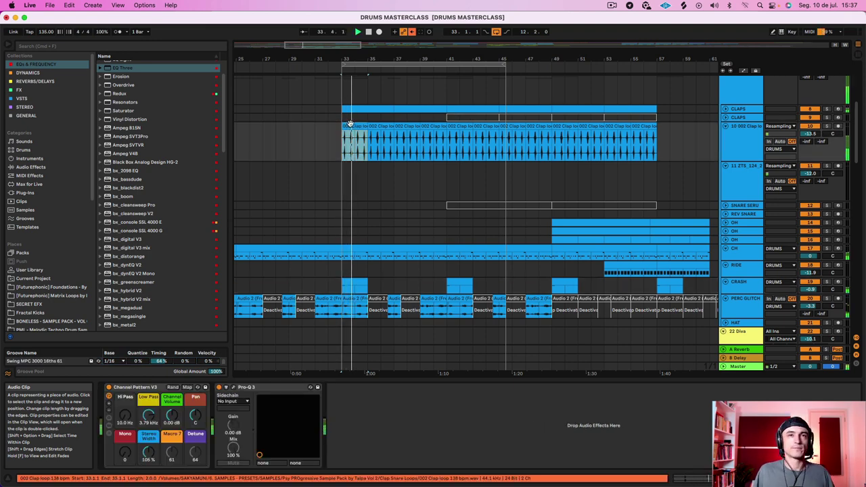
pyautogui.hscroll(5, 348, 129)
pyautogui.scroll(-5, 354, 135)
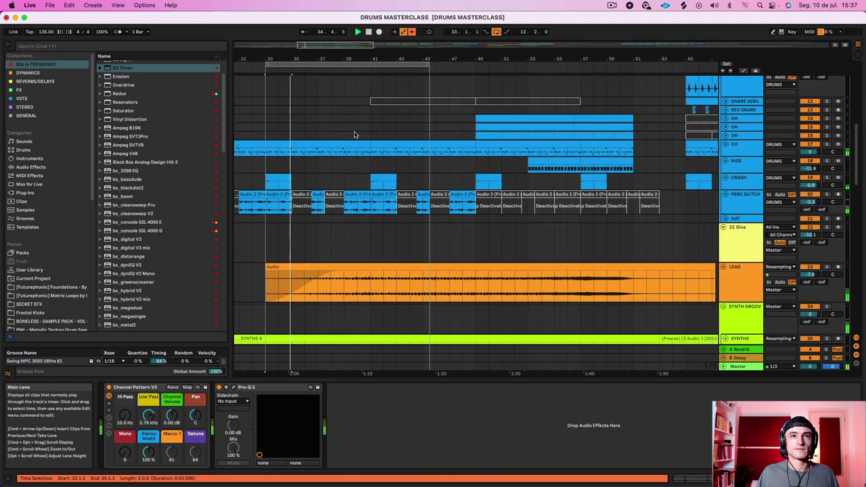
pyautogui.scroll(-10, 354, 135)
# Extend the arrangement loop from bar 33 to a length of 26.0.0, reaching into the BREAK section.
pyautogui.scroll(15, 353, 135)
pyautogui.moveTo(371, 60); pyautogui.dragTo(370, 32)
pyautogui.moveTo(397, 66); pyautogui.dragTo(472, 71)
pyautogui.scroll(8, 420, 125)
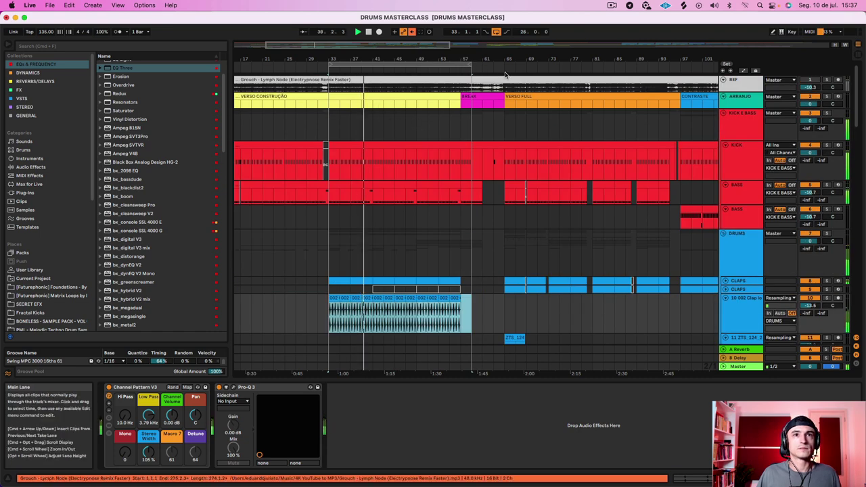
# Extend the arrangement loop from bar 33 to a length of 48.0.0 and select the LEAD audio clip.
pyautogui.moveTo(472, 66); pyautogui.dragTo(593, 65)
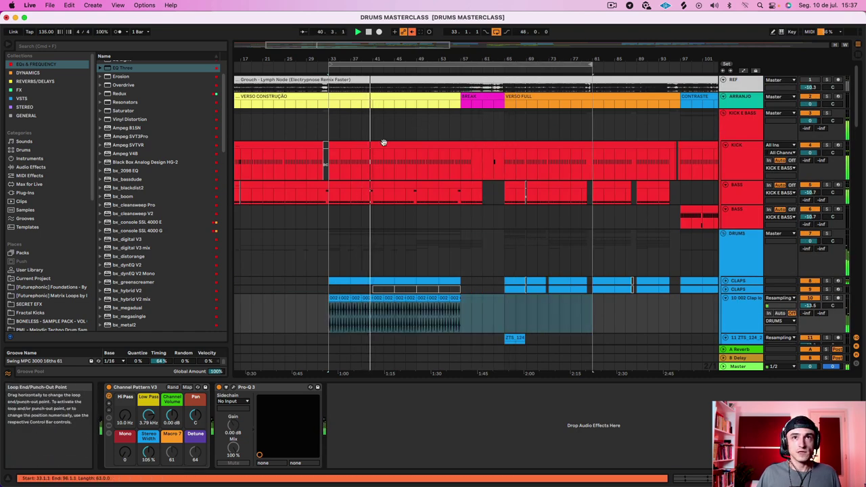
pyautogui.scroll(-5, 420, 254)
pyautogui.hscroll(-2, 420, 254)
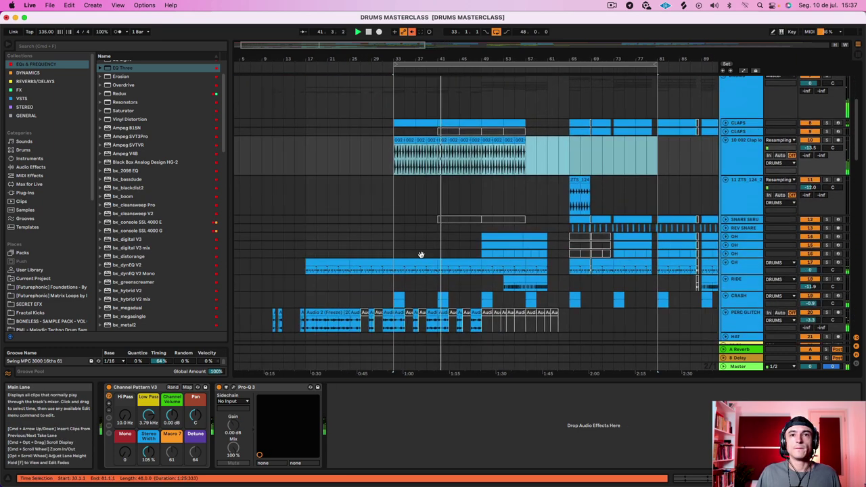
pyautogui.scroll(-8, 420, 254)
pyautogui.click(420, 255)
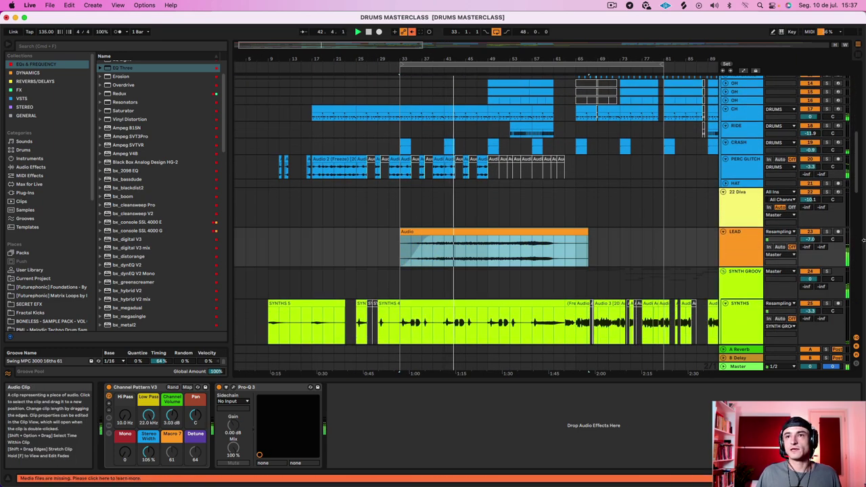
# Solo the LEAD track, listen to its audio clip from bar 47, and unsolo the track.
pyautogui.press('space')
pyautogui.click(827, 232)
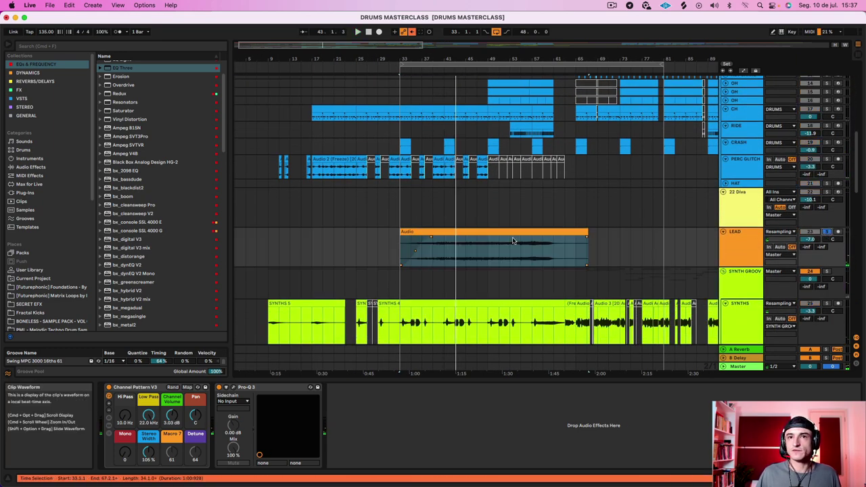
pyautogui.press('space')
pyautogui.click(479, 260)
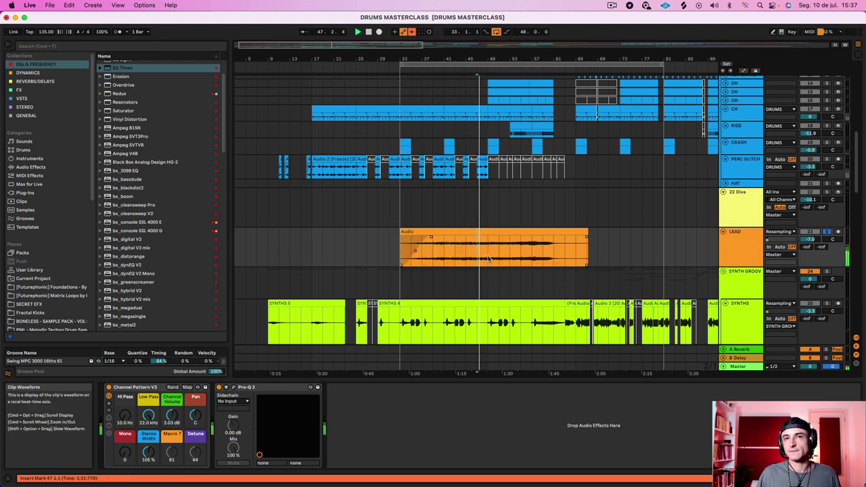
pyautogui.click(827, 232)
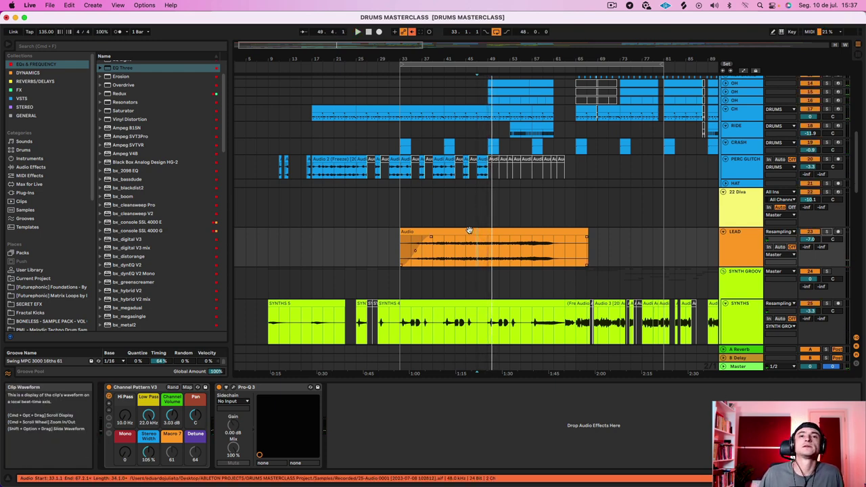
# Audition the start of the LEAD clip at bar 33, toggling the track's solo to compare it with the full mix.
pyautogui.click(492, 252)
pyautogui.press('space')
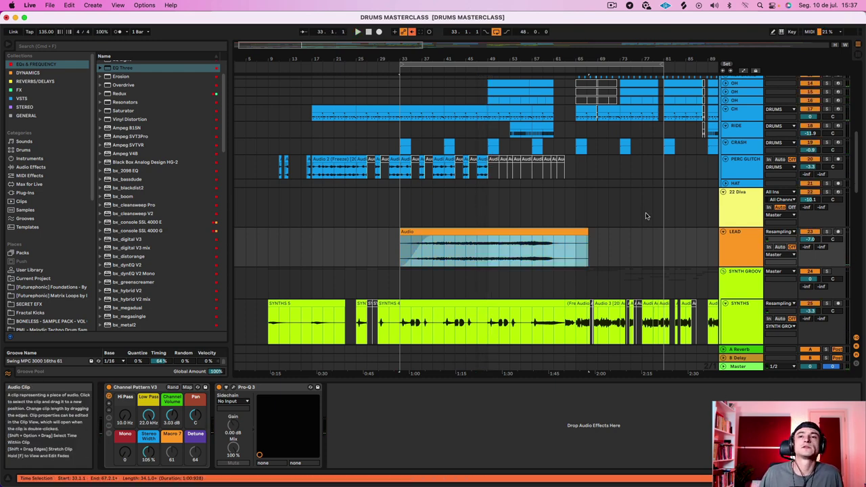
pyautogui.click(826, 233)
pyautogui.click(827, 233)
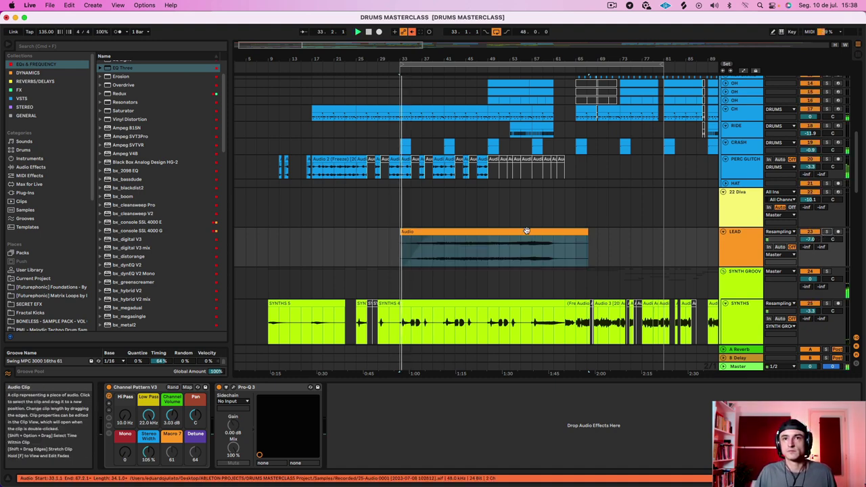
pyautogui.click(465, 251)
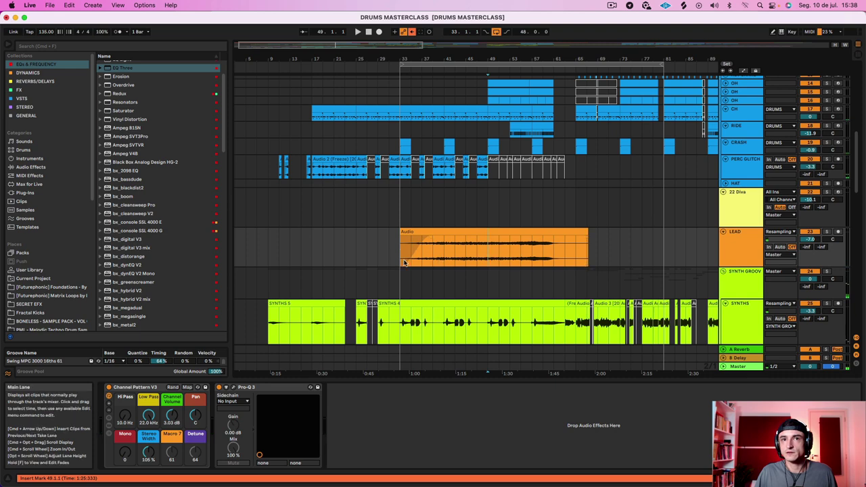
# Play from the LEAD clip's start and unfold the long UPLIFTER and NOISE PLUCK tracks that enter at bar 33.
pyautogui.click(452, 231)
pyautogui.scroll(10, 455, 261)
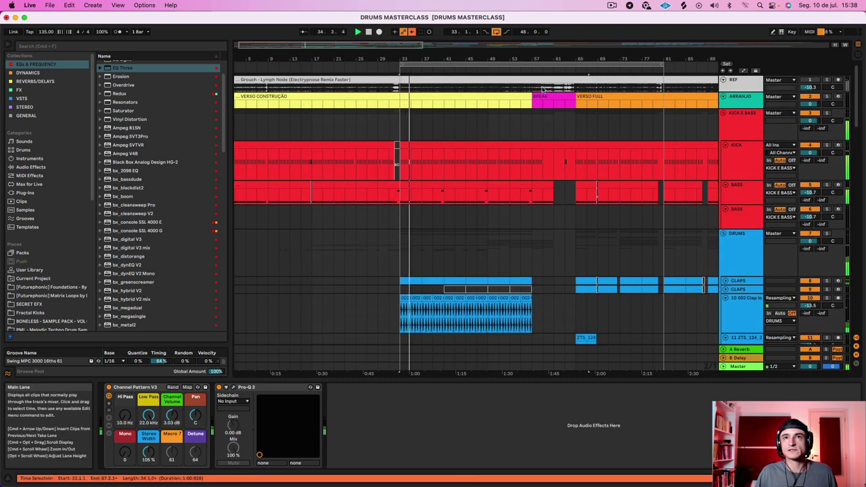
pyautogui.scroll(-10, 562, 157)
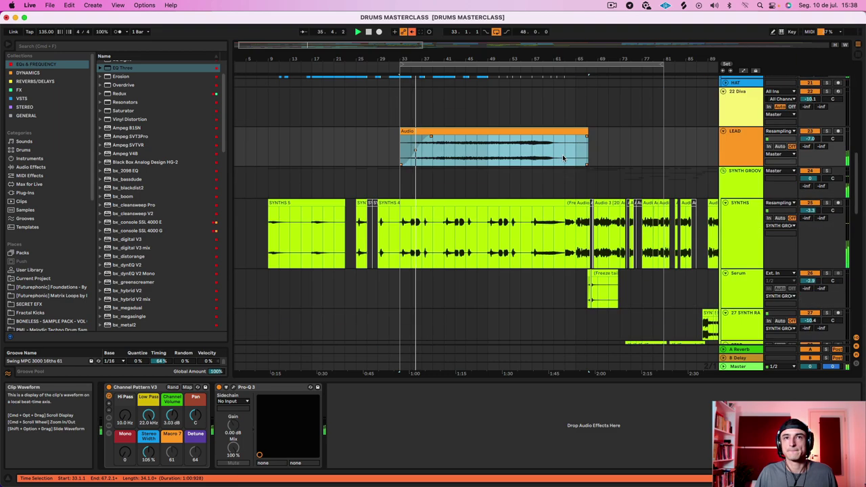
pyautogui.scroll(-15, 484, 169)
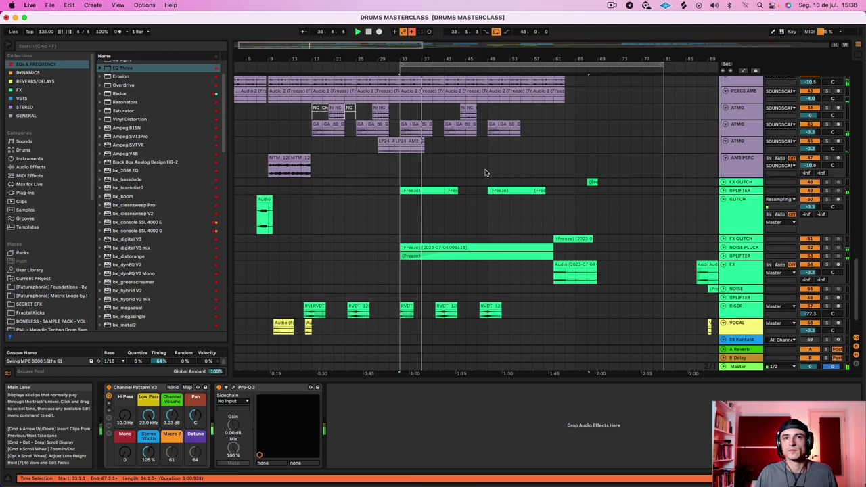
pyautogui.click(743, 213)
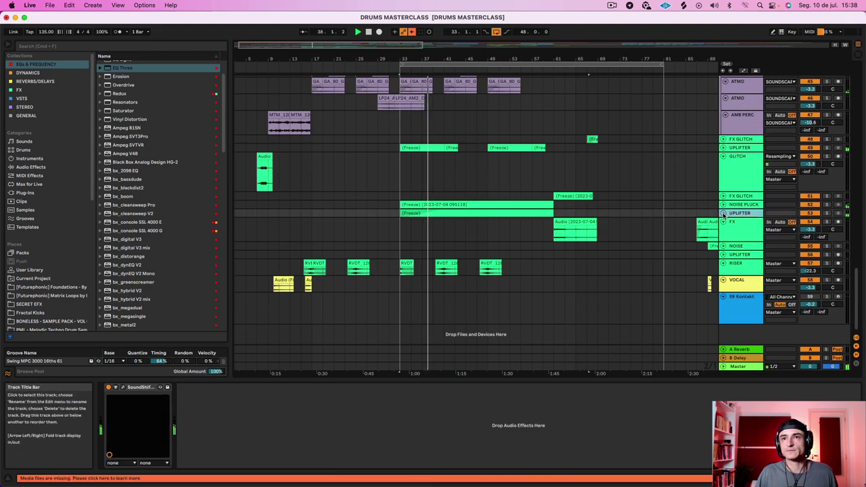
pyautogui.click(722, 214)
pyautogui.click(724, 205)
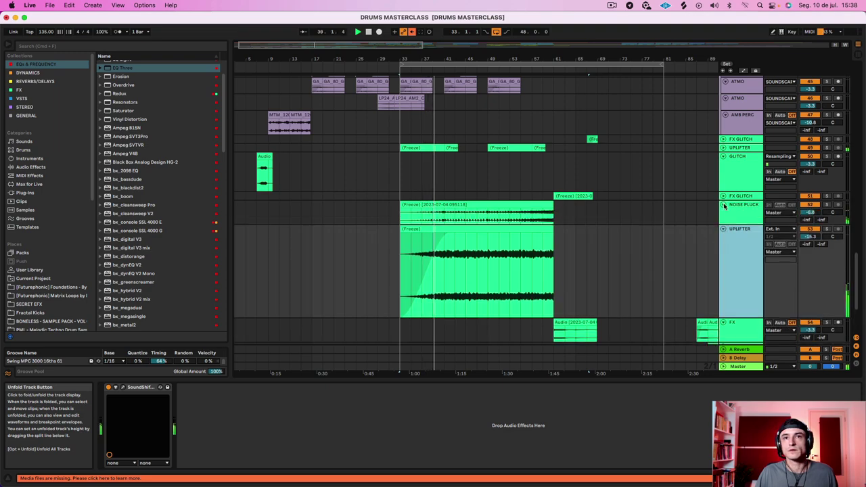
pyautogui.click(756, 221)
# Go back to the upper BASS track and examine its pattern changes at bars 9, 17, 25 and 31.
pyautogui.scroll(10, 492, 220)
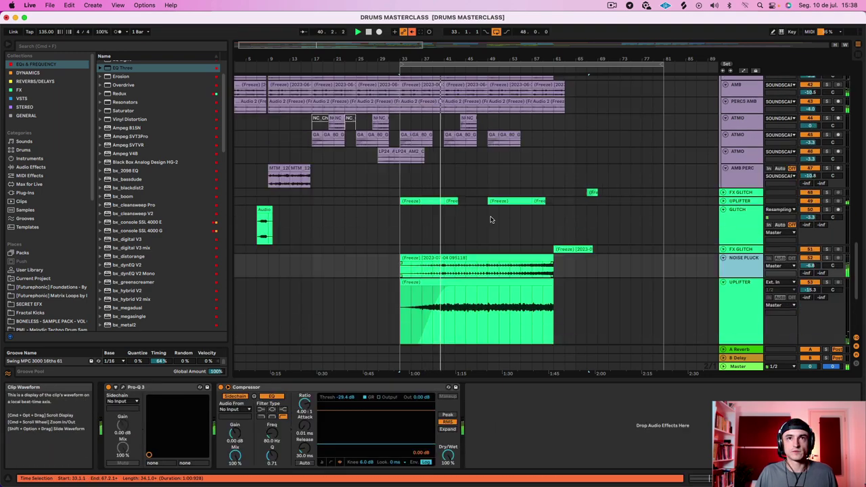
pyautogui.scroll(5, 492, 220)
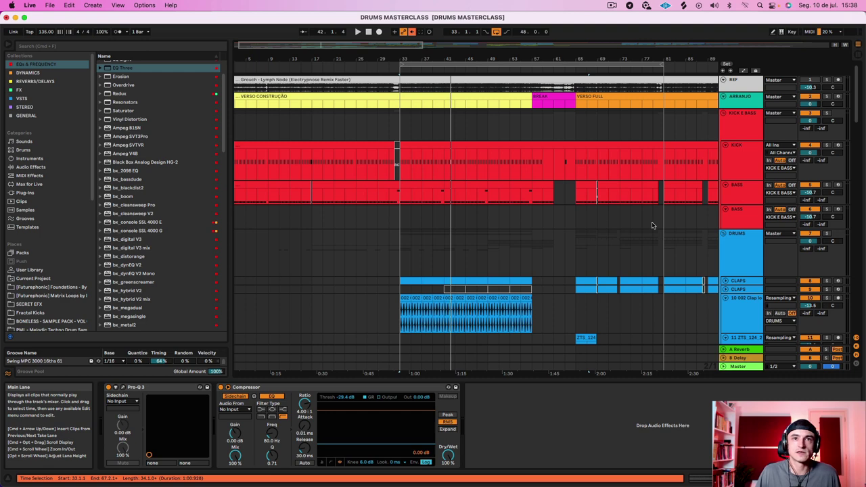
pyautogui.hscroll(-2, 262, 175)
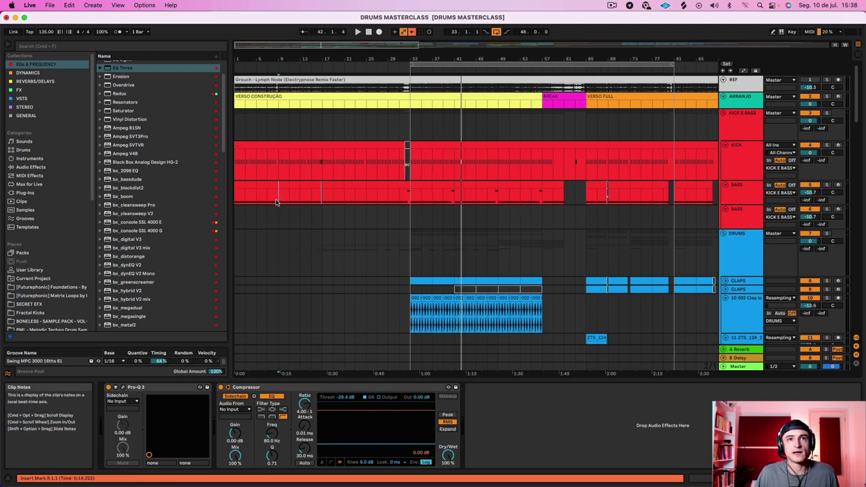
pyautogui.click(322, 202)
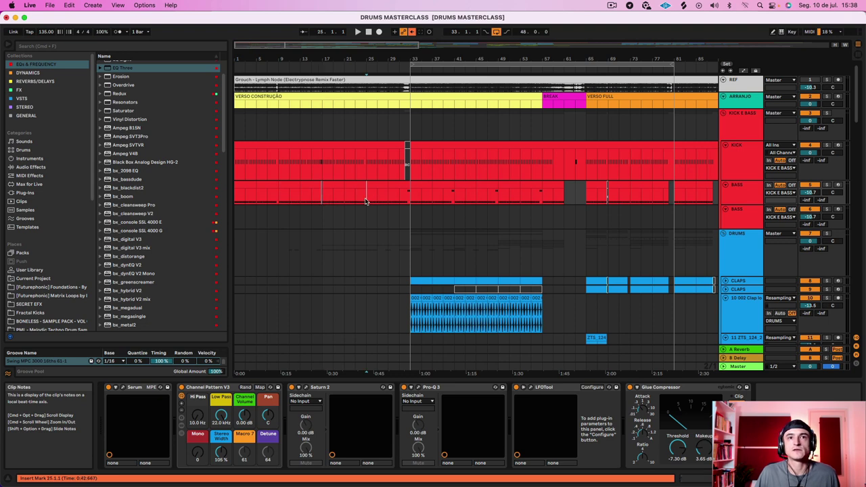
pyautogui.click(390, 198)
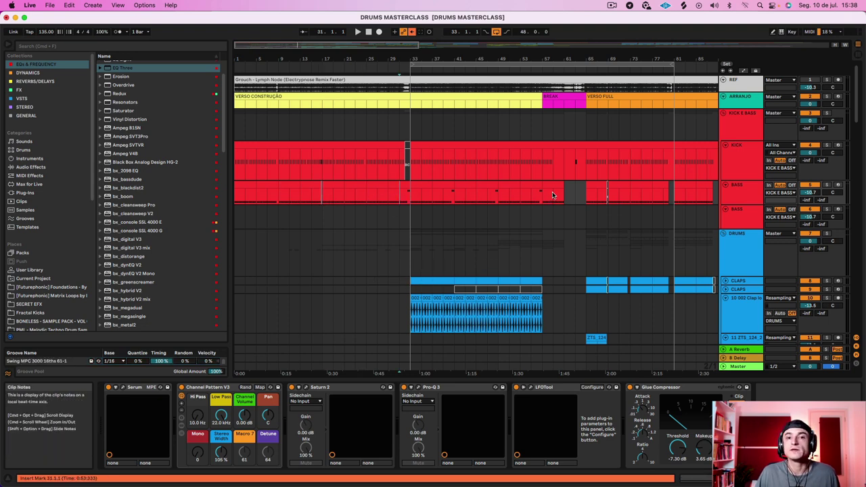
# Play the full mix from the BASS clip at bar 33 while examining the drum, lead and synth tracks.
pyautogui.click(427, 187)
pyautogui.click(421, 183)
pyautogui.press('space')
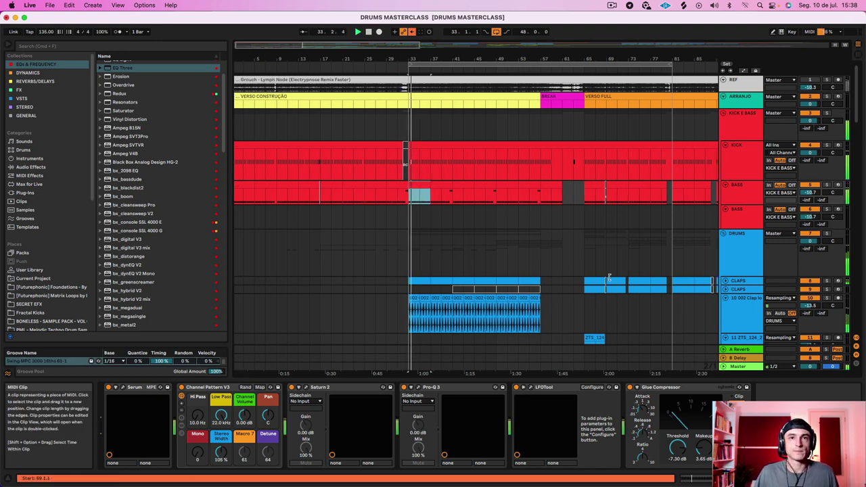
pyautogui.hscroll(5, 504, 299)
pyautogui.scroll(-2, 504, 299)
pyautogui.scroll(-5, 505, 299)
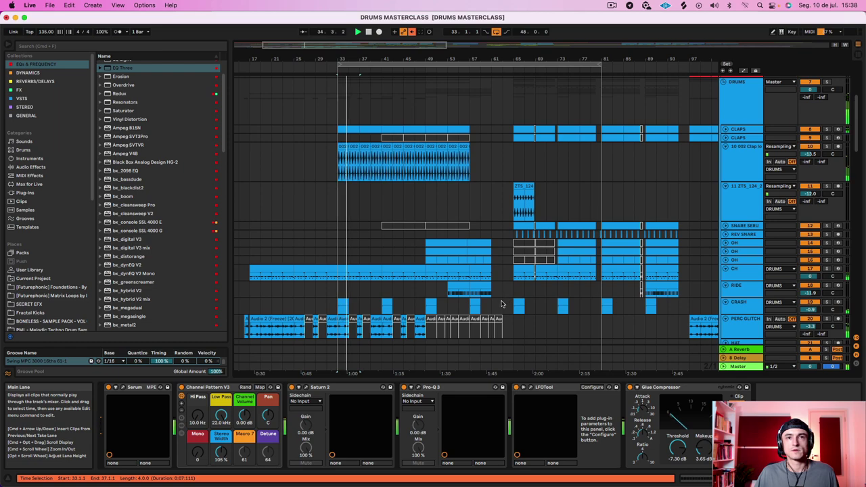
pyautogui.scroll(-1, 503, 303)
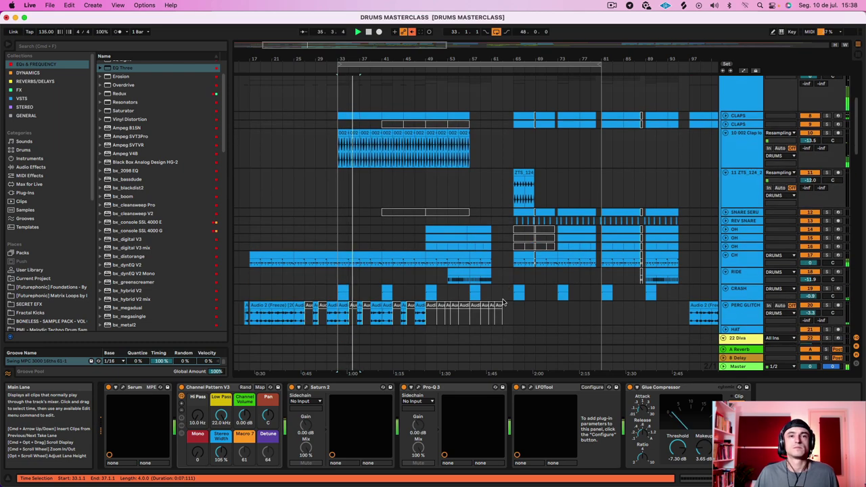
pyautogui.scroll(-15, 504, 302)
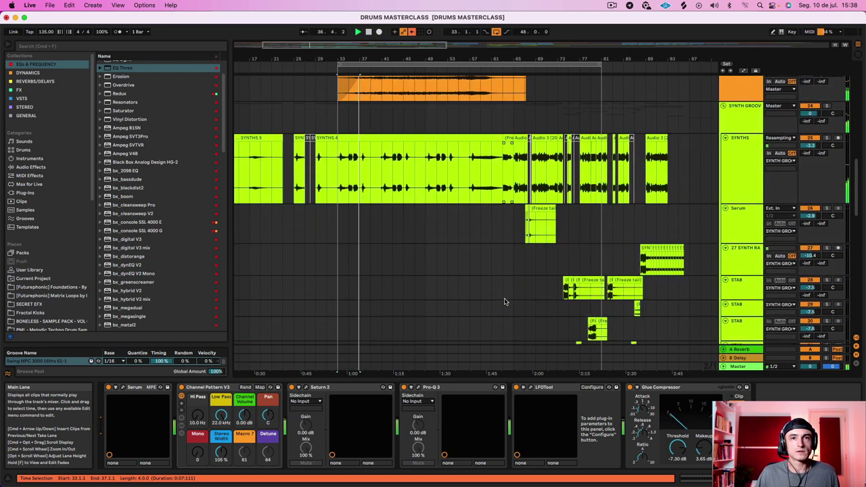
pyautogui.scroll(15, 505, 302)
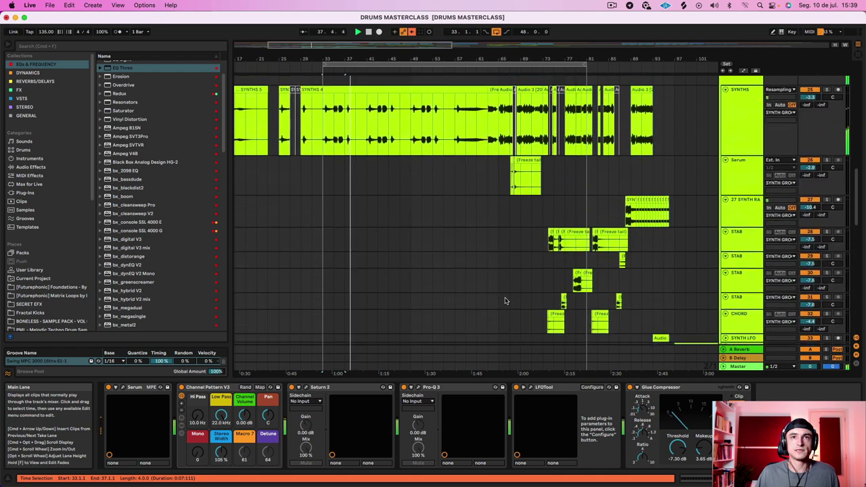
# Audition the LEAD track and the unfolded UPLIFTER track in solo one after the other, unsoloing each.
pyautogui.click(828, 226)
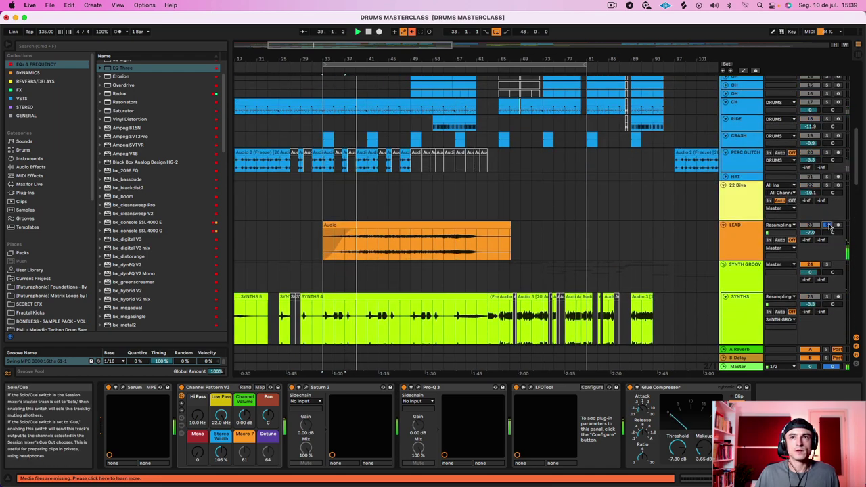
pyautogui.click(828, 226)
pyautogui.scroll(-8, 757, 253)
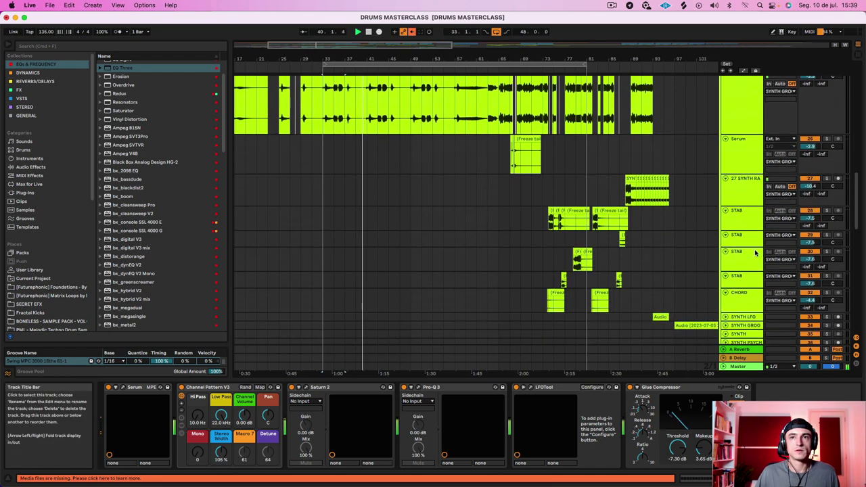
pyautogui.scroll(-10, 757, 253)
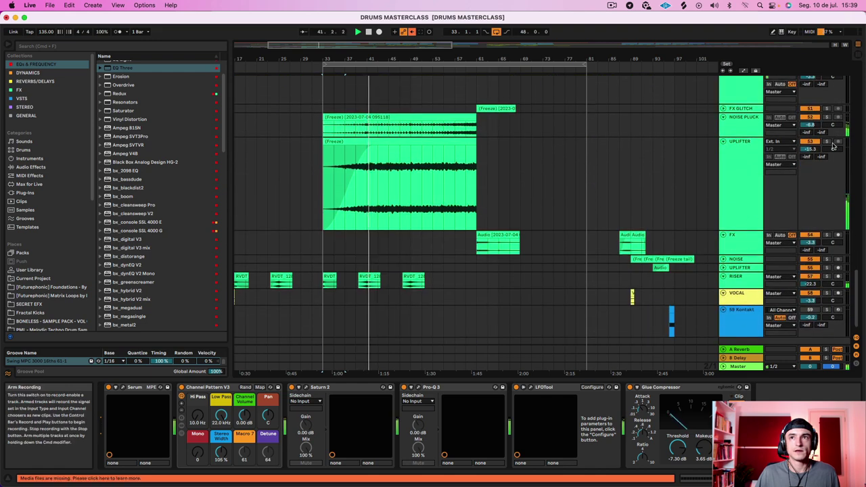
pyautogui.click(827, 142)
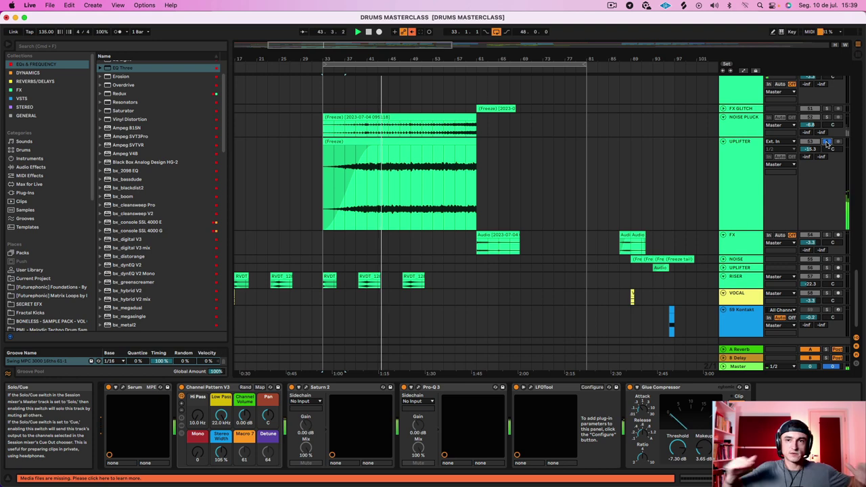
pyautogui.click(827, 142)
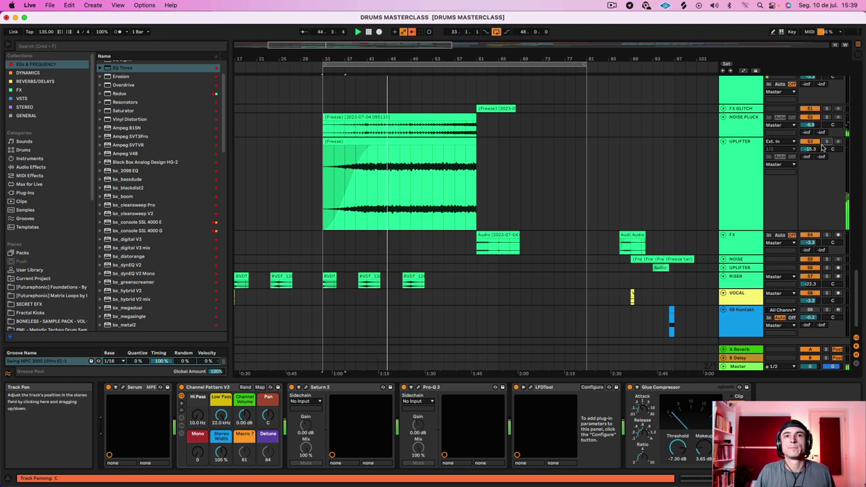
# Solo the NOISE PLUCK track and listen to its clip from bar 41 and again closer to its end.
pyautogui.click(741, 130)
pyautogui.scroll(2, 741, 130)
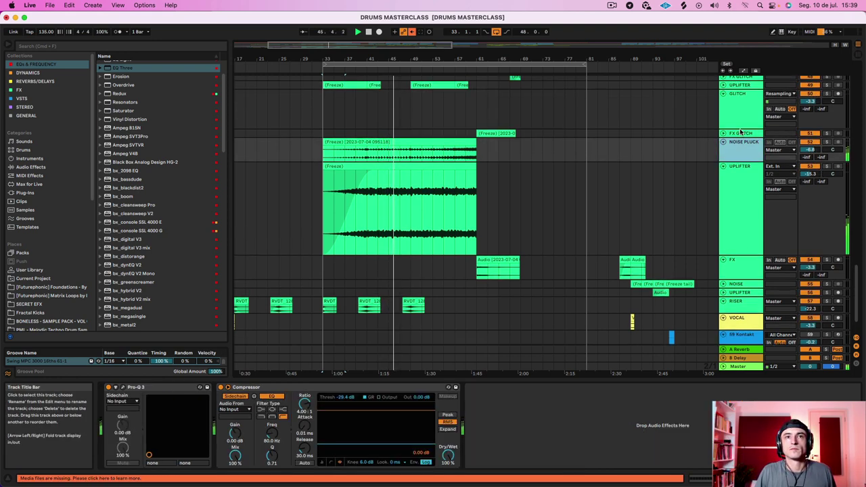
pyautogui.click(827, 142)
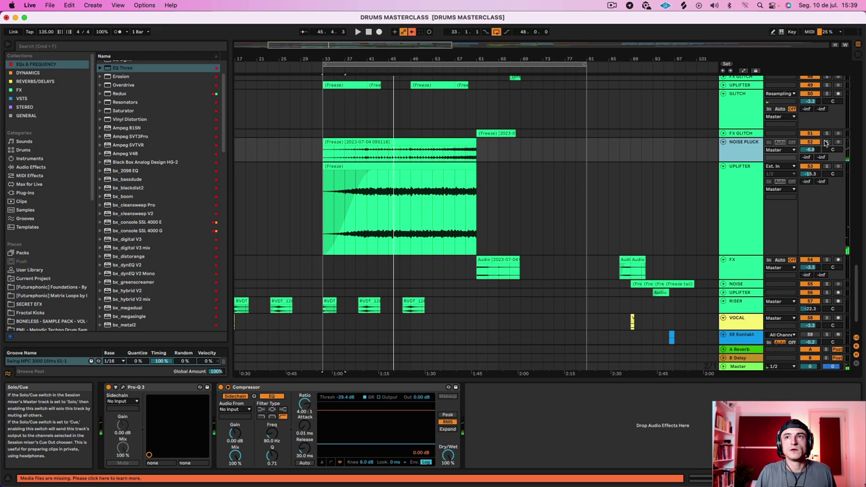
pyautogui.click(377, 154)
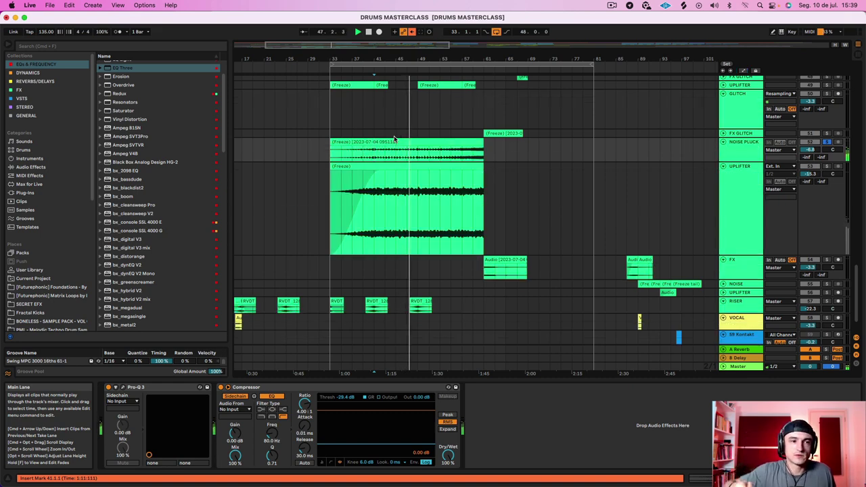
pyautogui.press('space')
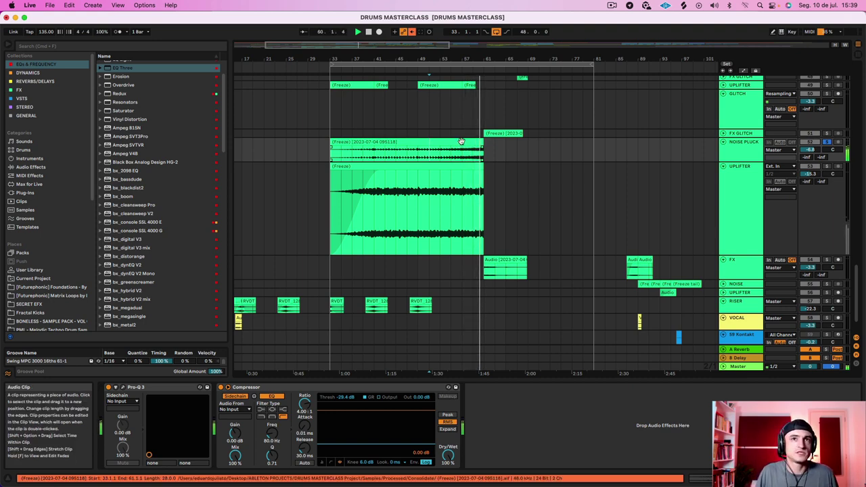
pyautogui.click(454, 152)
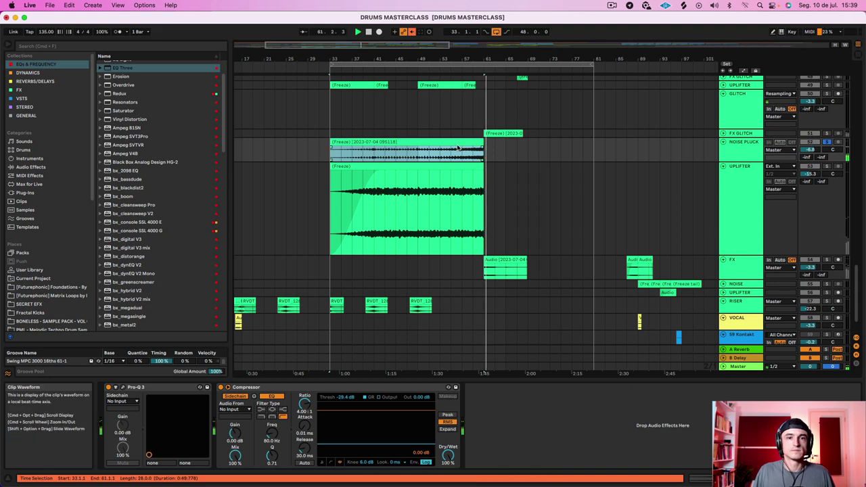
pyautogui.click(419, 149)
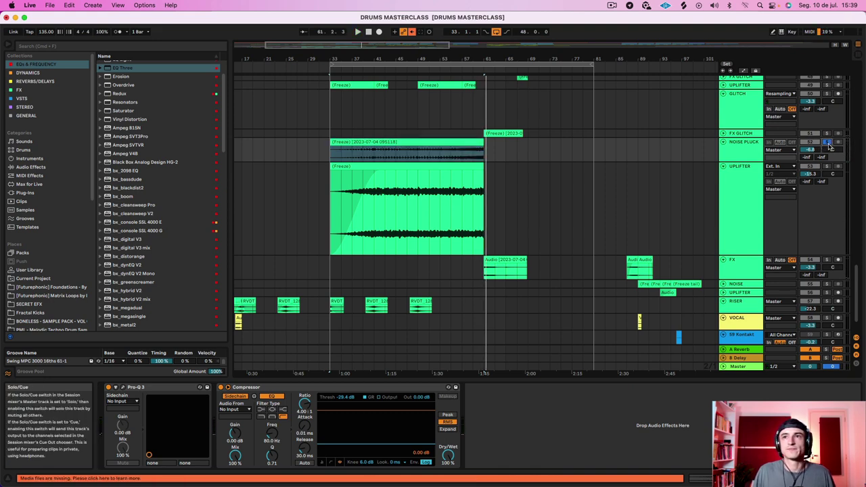
# Play the full mix from the CLAPS clip at bar 41 while examining the soundscape, FX and drum tracks.
pyautogui.scroll(10, 413, 154)
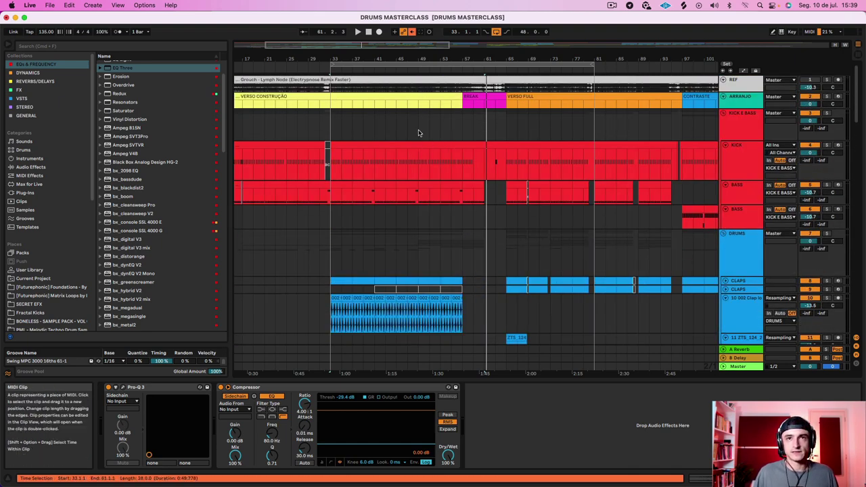
pyautogui.click(389, 278)
pyautogui.press('space')
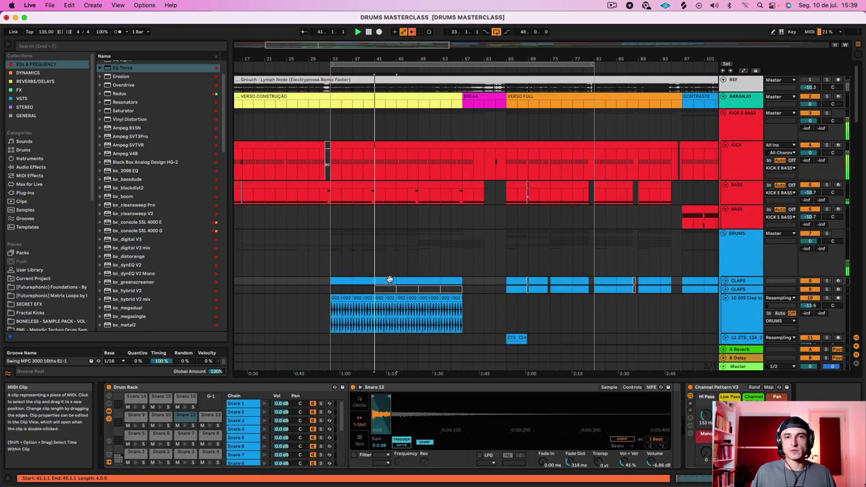
pyautogui.scroll(-15, 390, 279)
pyautogui.scroll(15, 391, 280)
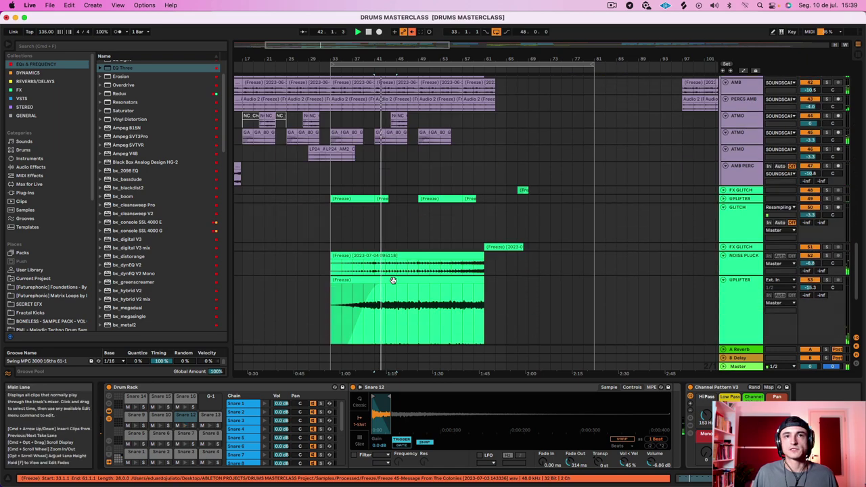
pyautogui.scroll(-10, 391, 280)
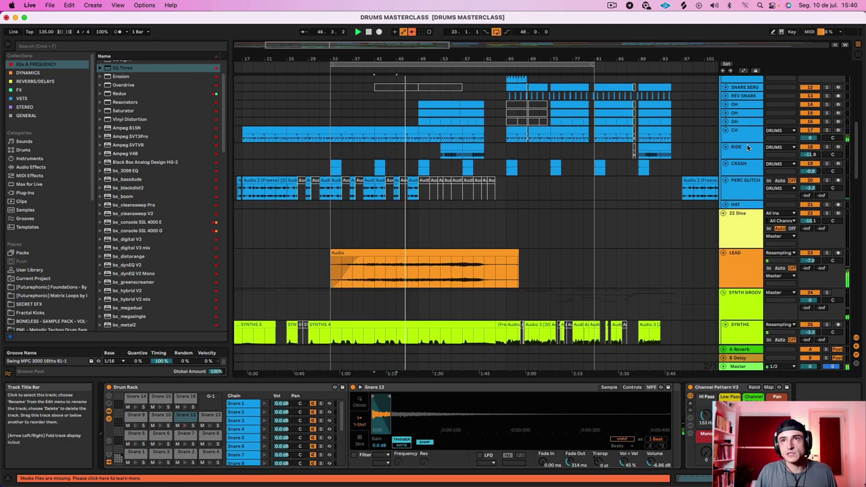
# Select the RIDE clip at bar 53 and examine the drum, lead and synth tracks around it during playback.
pyautogui.click(450, 147)
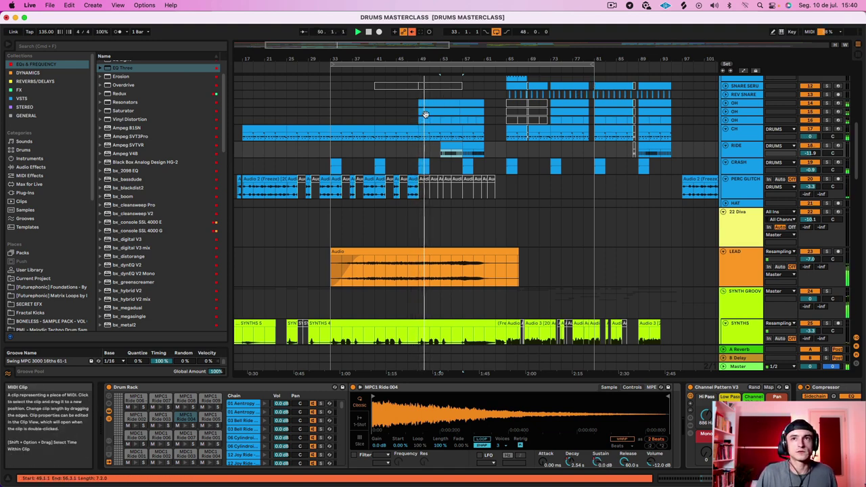
pyautogui.hscroll(3, 474, 125)
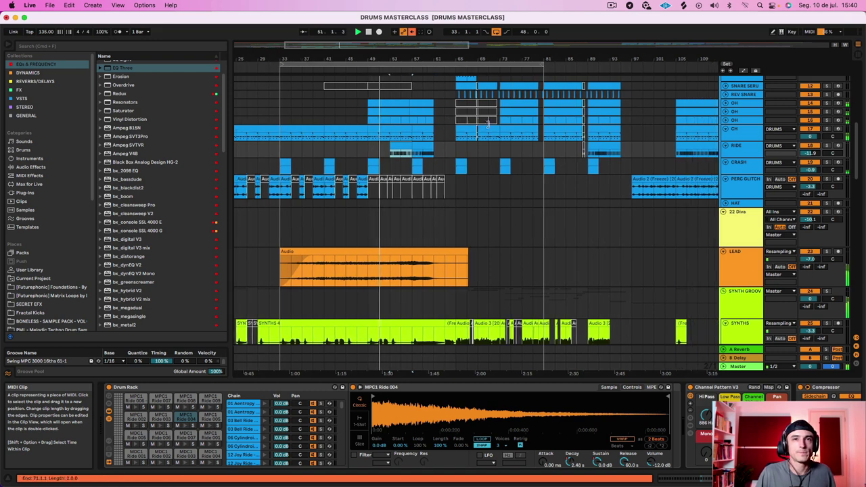
pyautogui.scroll(-1, 498, 134)
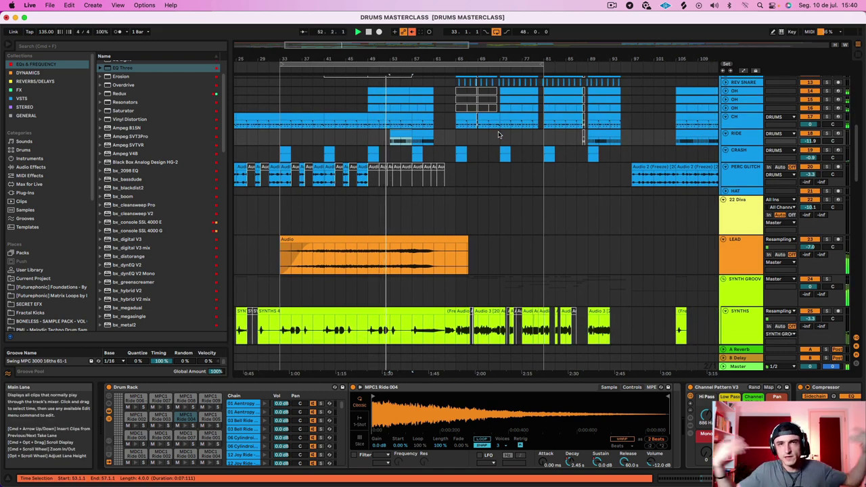
pyautogui.scroll(-2, 494, 190)
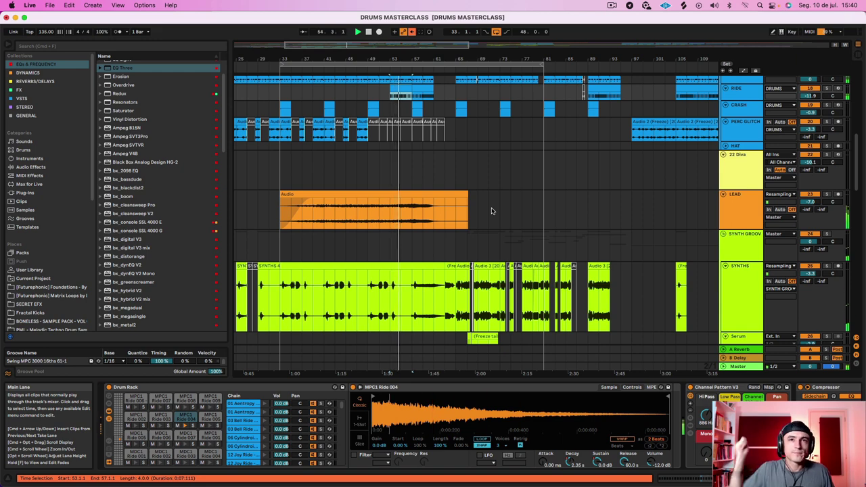
# Follow the playback through the BREAK section, examining the tracks from the kick and bass down to the FX clips.
pyautogui.scroll(10, 492, 211)
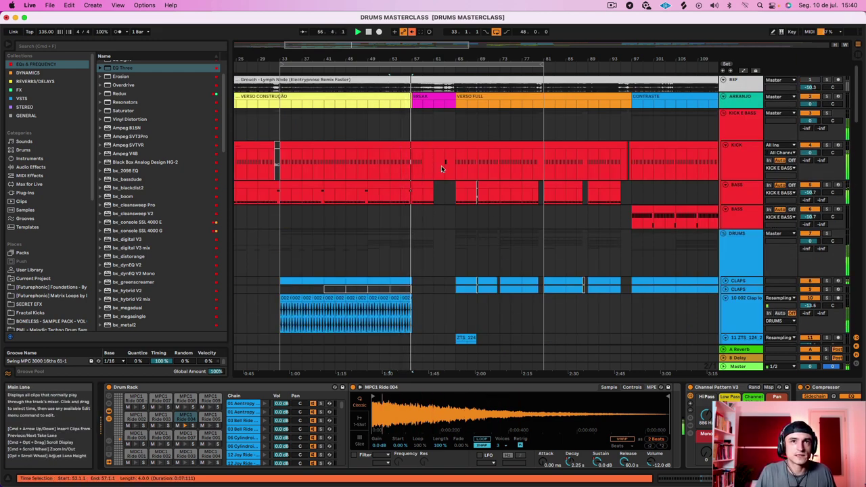
pyautogui.scroll(-10, 401, 233)
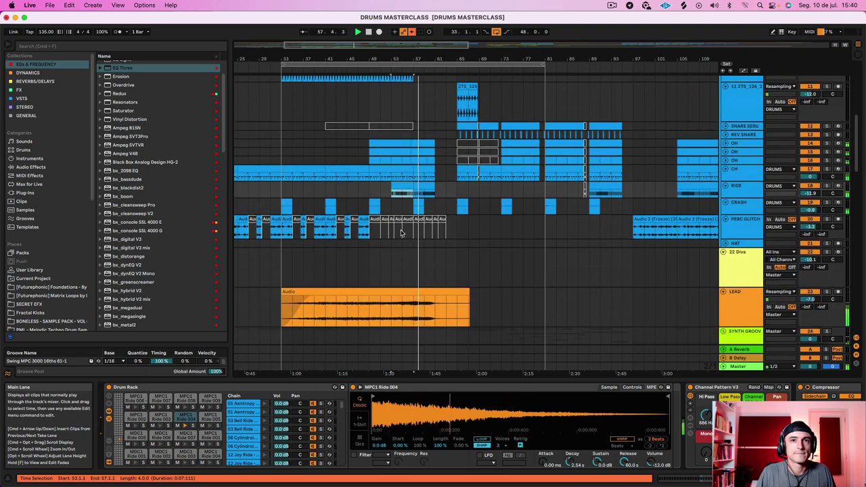
pyautogui.scroll(-8, 401, 233)
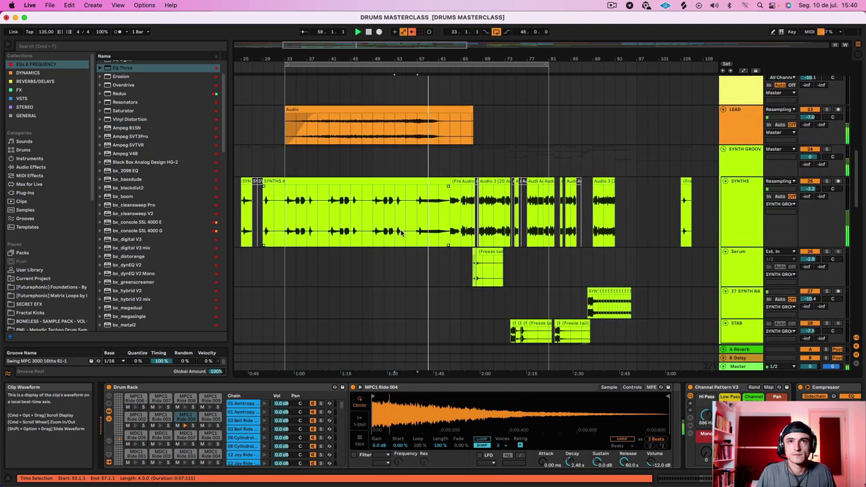
pyautogui.scroll(-10, 400, 233)
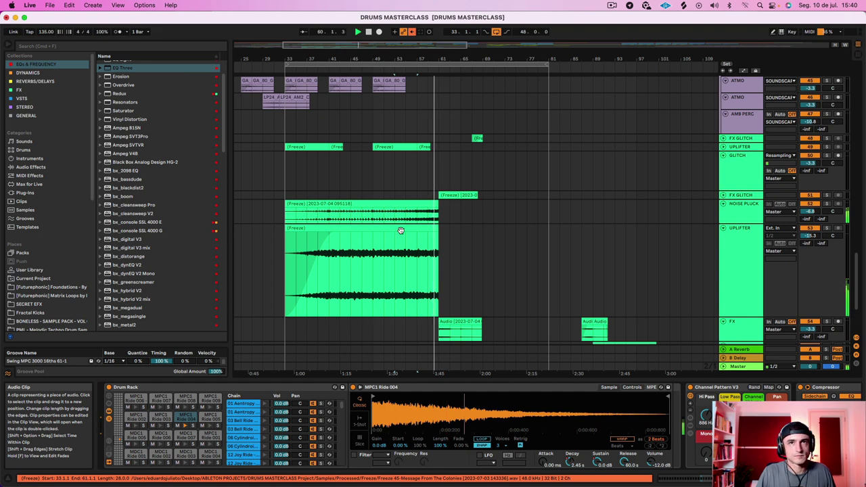
pyautogui.scroll(-3, 401, 231)
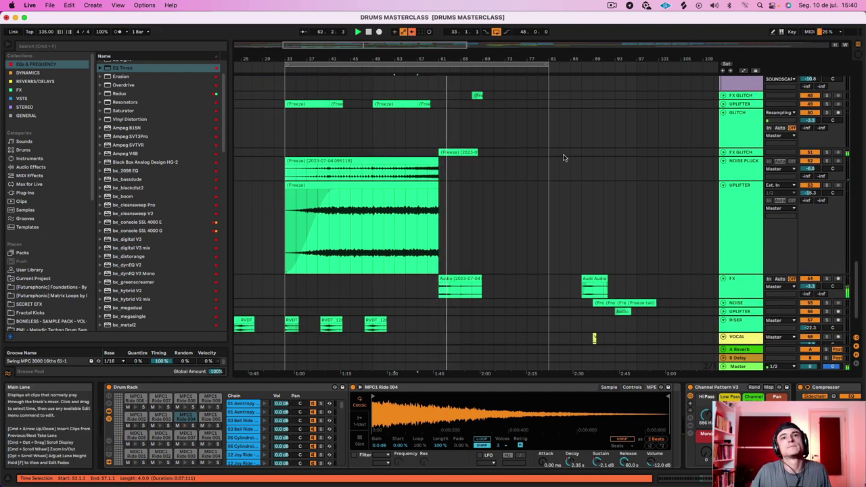
pyautogui.hscroll(3, 563, 158)
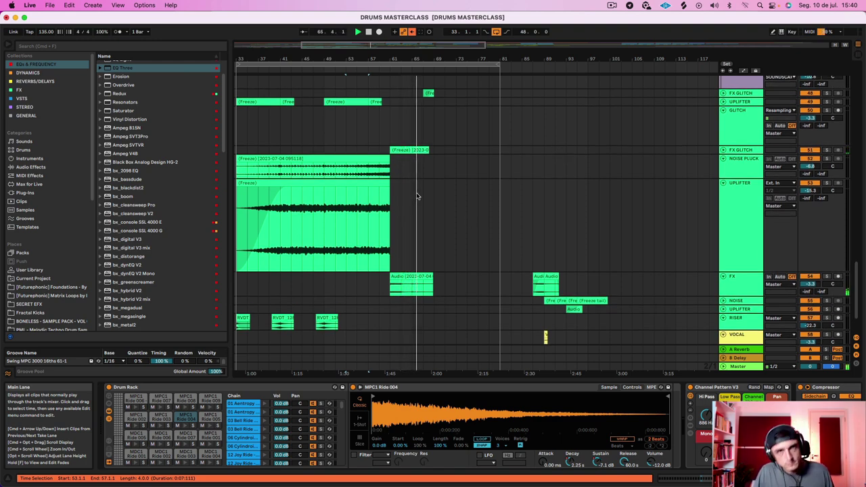
# Set the arrangement loop to start at bar 65 with a length of 16 bars, over the first half of VERSO FULL.
pyautogui.scroll(10, 417, 197)
pyautogui.hscroll(5, 418, 197)
pyautogui.hscroll(-5, 418, 197)
pyautogui.scroll(5, 420, 194)
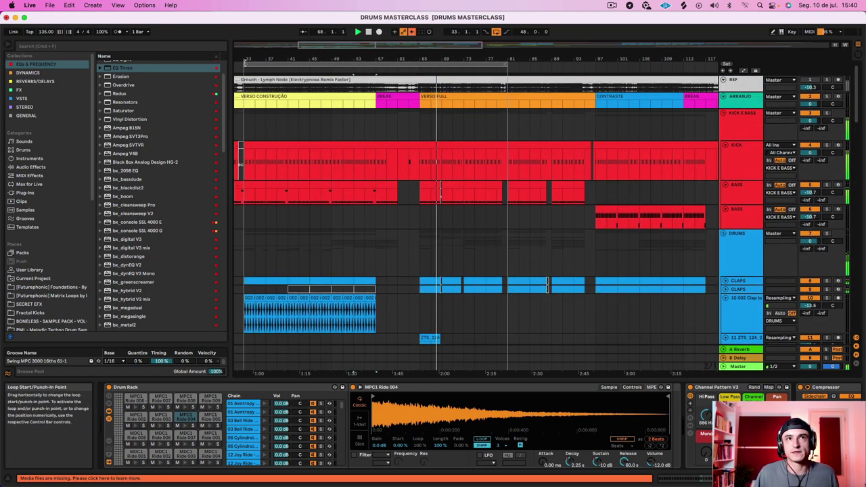
pyautogui.moveTo(244, 62); pyautogui.dragTo(432, 62)
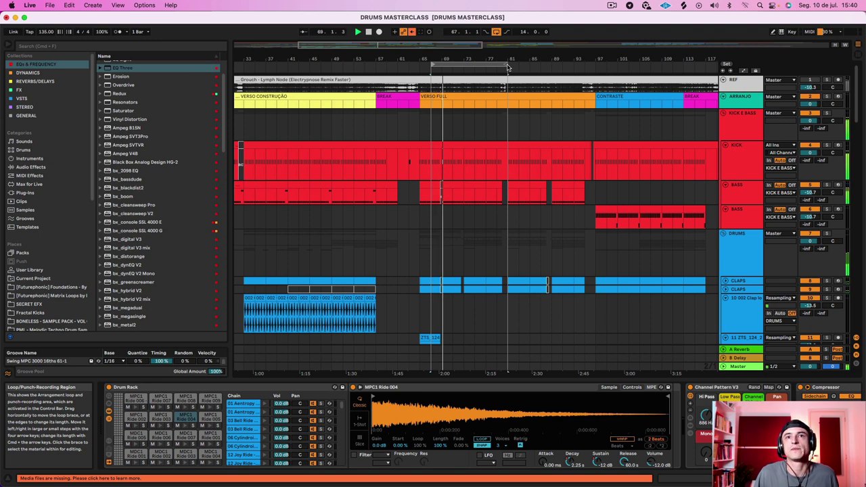
pyautogui.moveTo(508, 67); pyautogui.dragTo(596, 66)
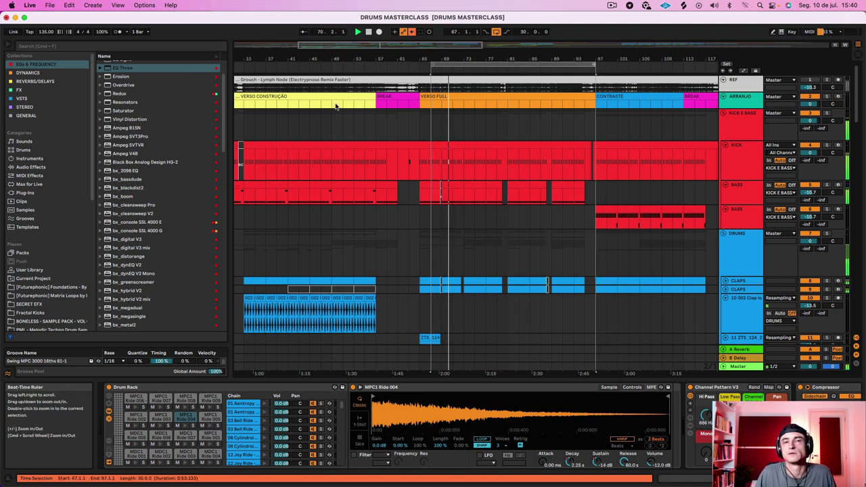
pyautogui.moveTo(444, 63); pyautogui.dragTo(433, 64)
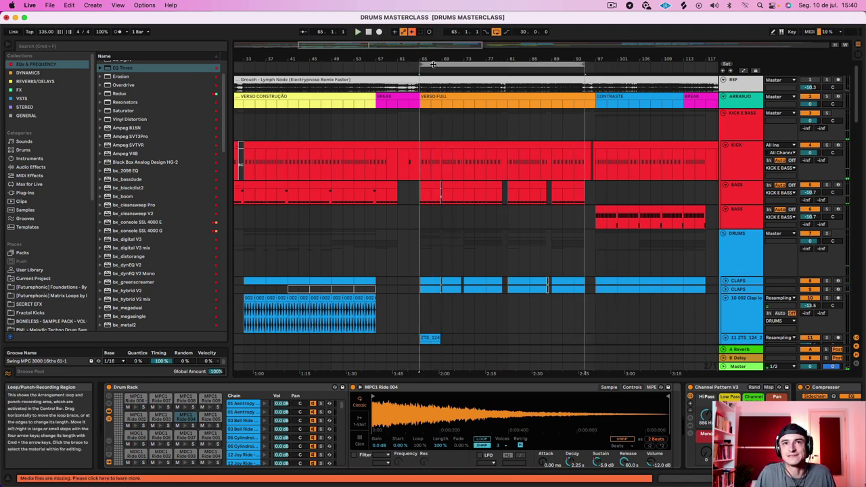
pyautogui.moveTo(585, 64)
pyautogui.mouseDown()
pyautogui.moveTo(509, 64)
pyautogui.moveTo(482, 78)
pyautogui.moveTo(519, 68)
pyautogui.moveTo(508, 66)
pyautogui.mouseUp()
# Return to the end of VERSO CONSTRUÇÃO and audition the LEAD track in solo from bar 53.
pyautogui.scroll(-10, 501, 283)
pyautogui.scroll(10, 500, 283)
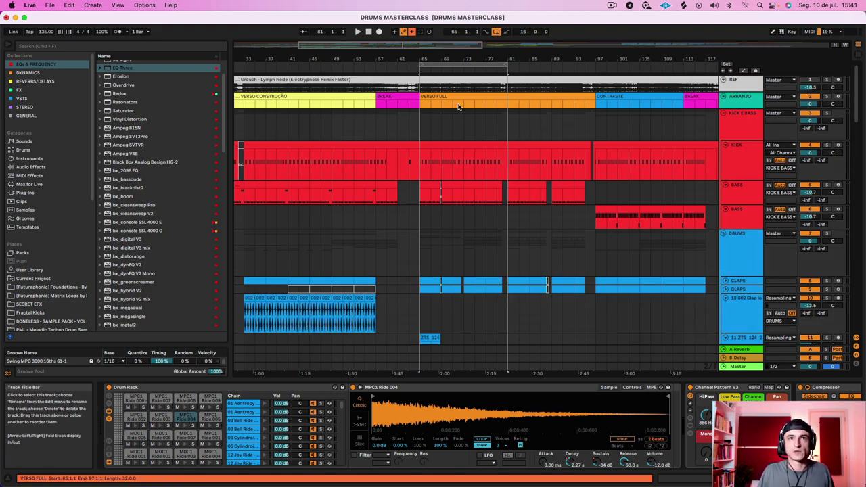
pyautogui.click(366, 71)
pyautogui.scroll(-2, 401, 247)
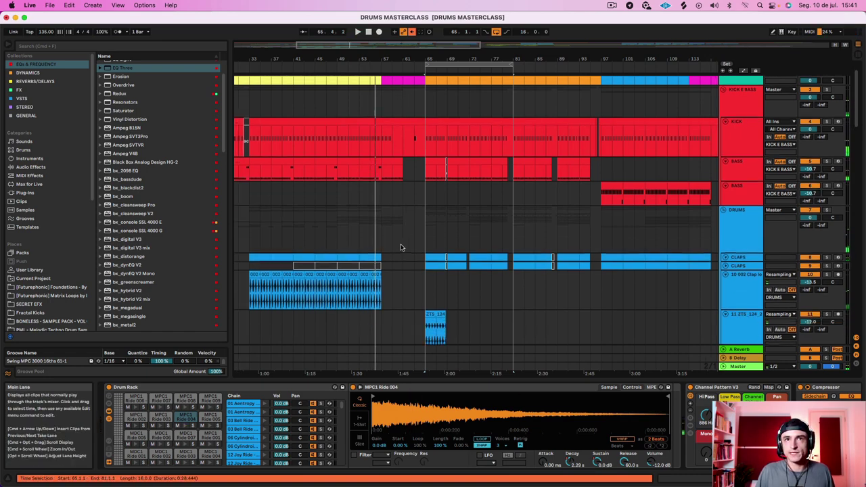
pyautogui.scroll(-10, 400, 247)
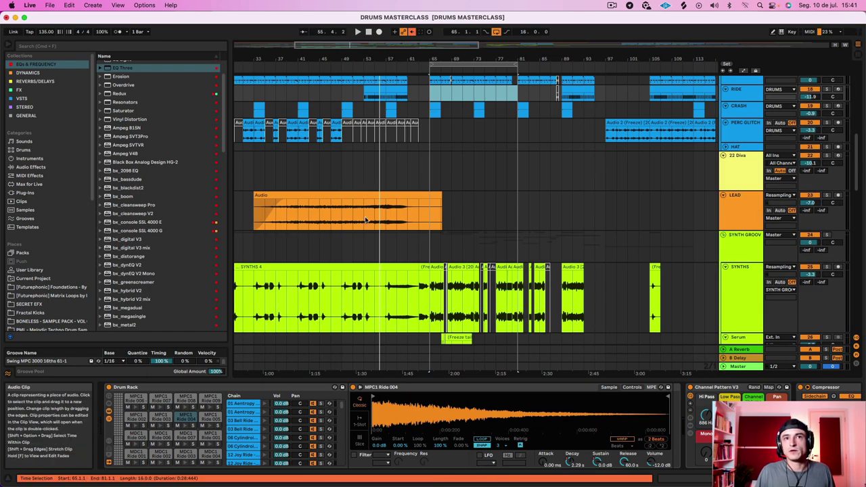
pyautogui.click(365, 220)
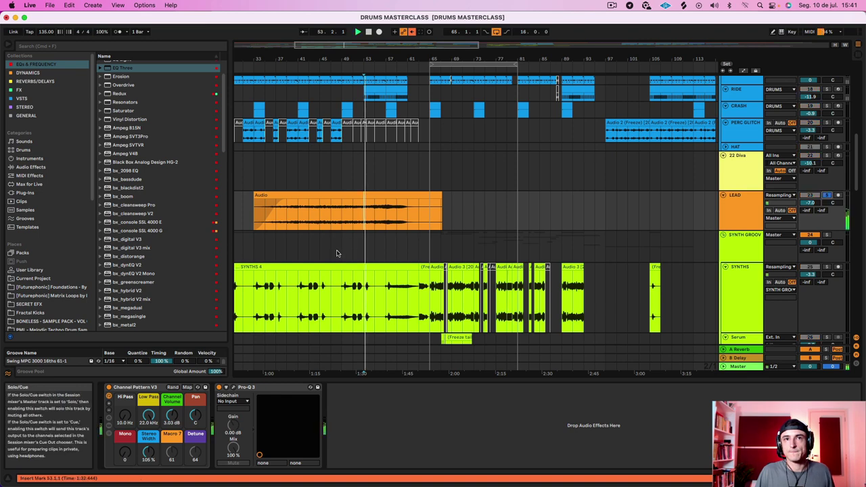
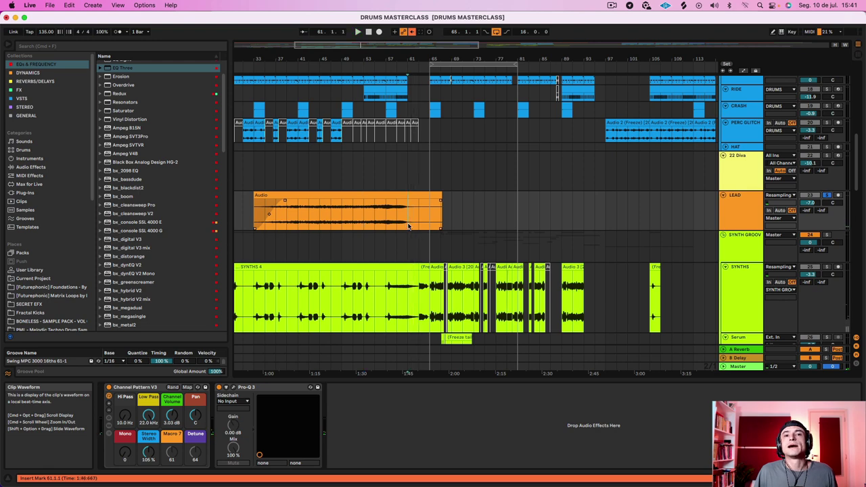
# Solo the SYNTHS track, listen to its transition clips from bar 61 into bar 65, and unsolo it.
pyautogui.scroll(-3, 408, 226)
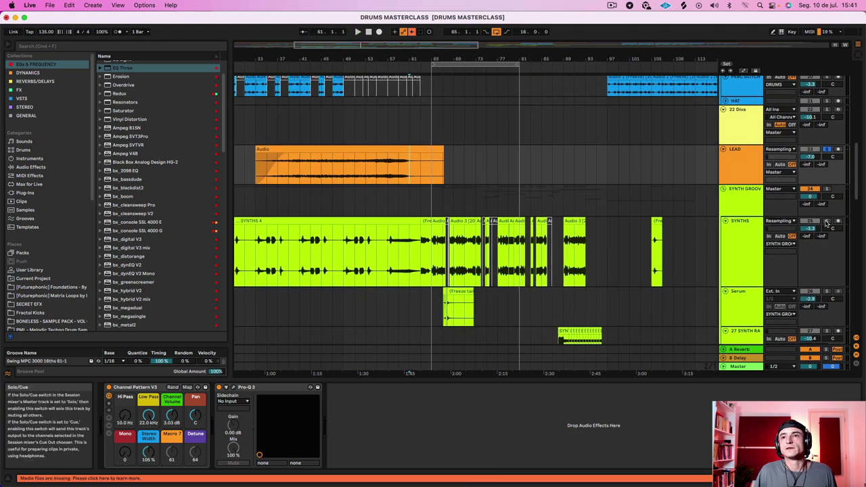
pyautogui.click(826, 222)
pyautogui.press('space')
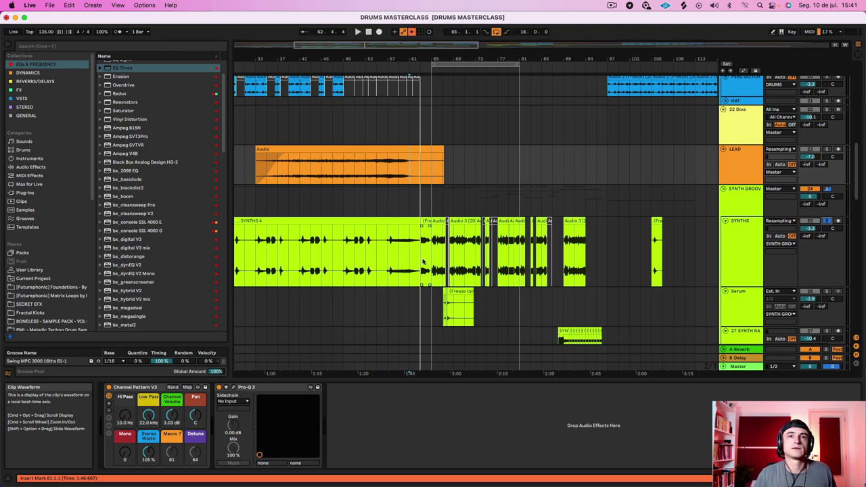
pyautogui.press('space')
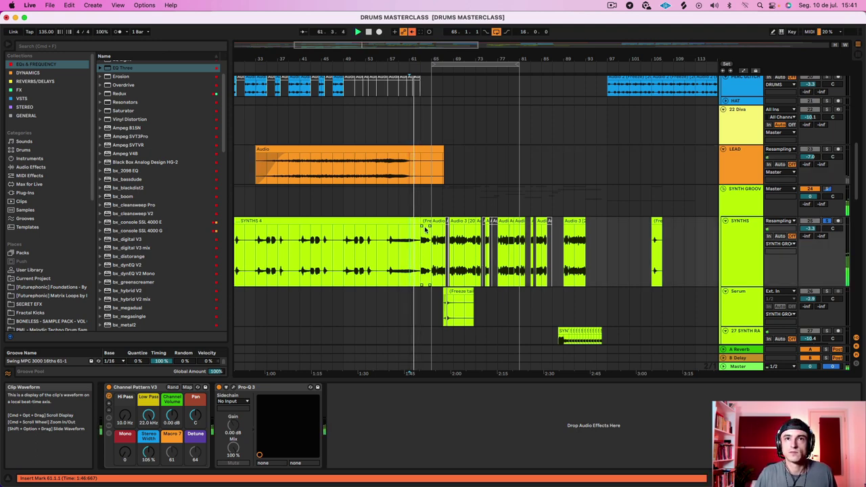
pyautogui.click(424, 219)
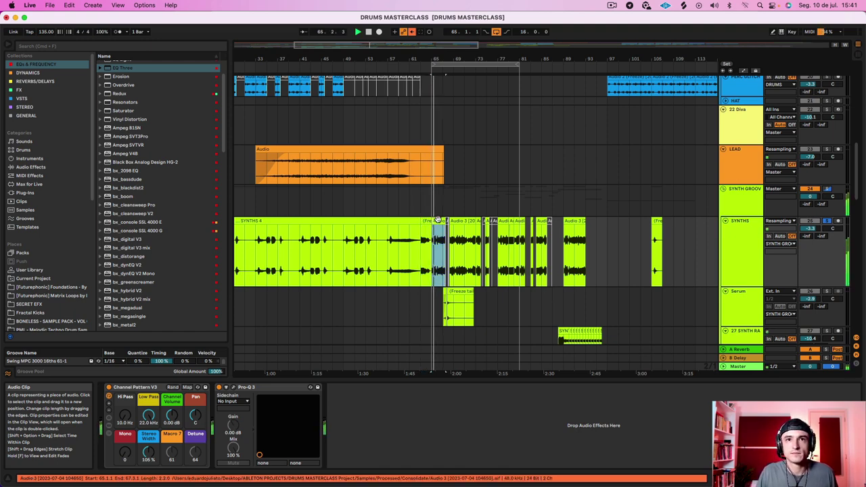
pyautogui.moveTo(421, 51); pyautogui.dragTo(422, 59)
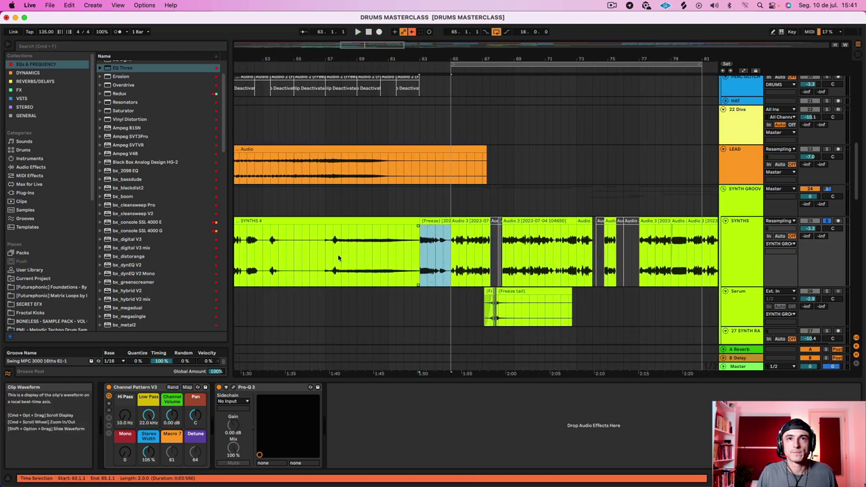
pyautogui.click(338, 254)
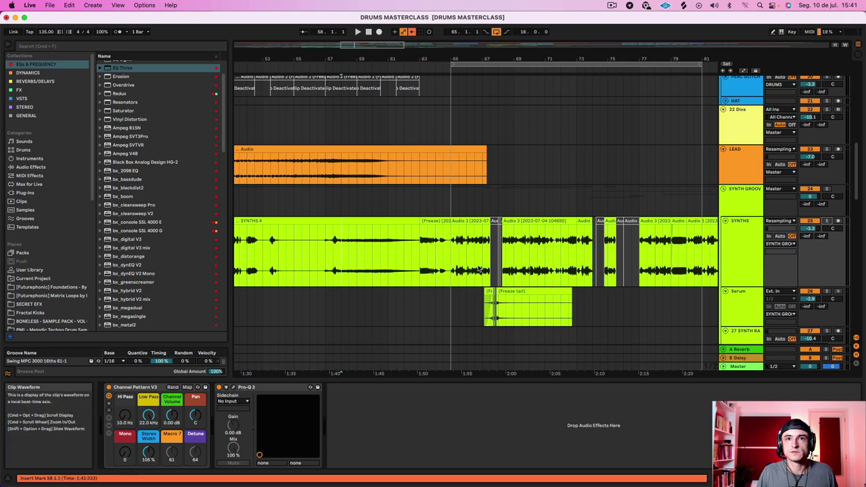
# Unfold the FX GLITCH track above UPLIFTER and audition its clip at bar 67 in solo.
pyautogui.scroll(-15, 479, 268)
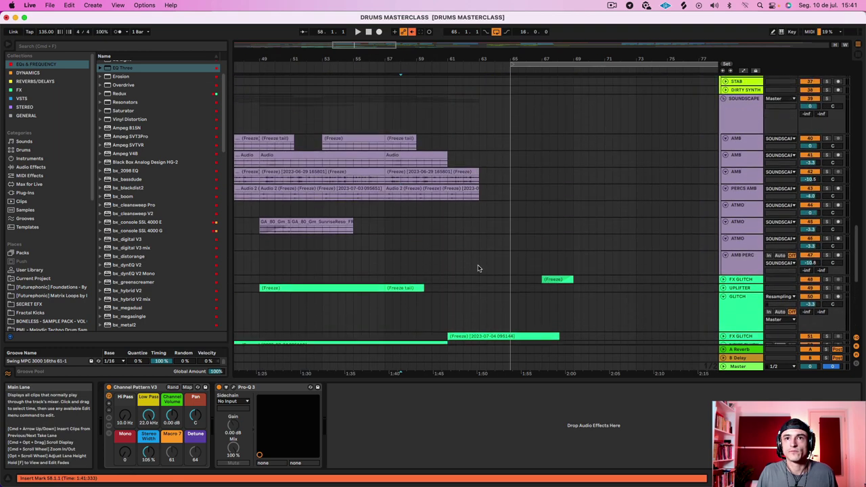
pyautogui.click(723, 280)
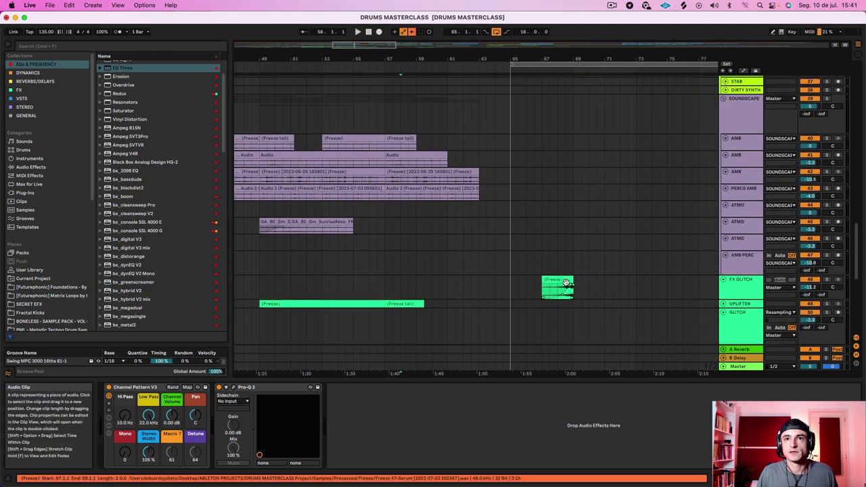
pyautogui.click(563, 280)
pyautogui.press('space')
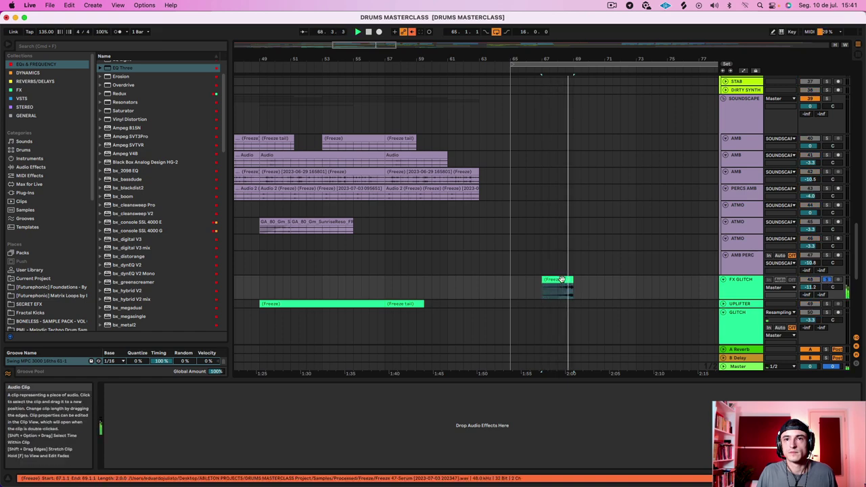
# Unfold the FX GLITCH track above NOISE PLUCK and audition its clip from bar 61 in solo.
pyautogui.scroll(-4, 570, 278)
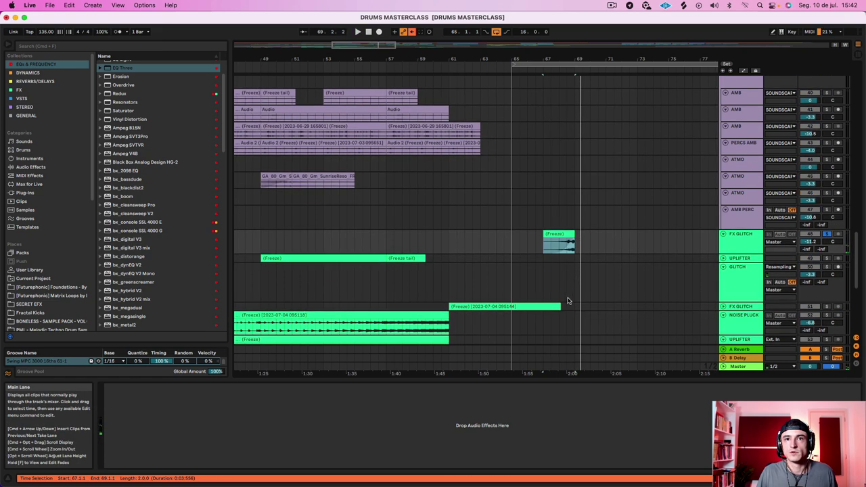
pyautogui.click(723, 307)
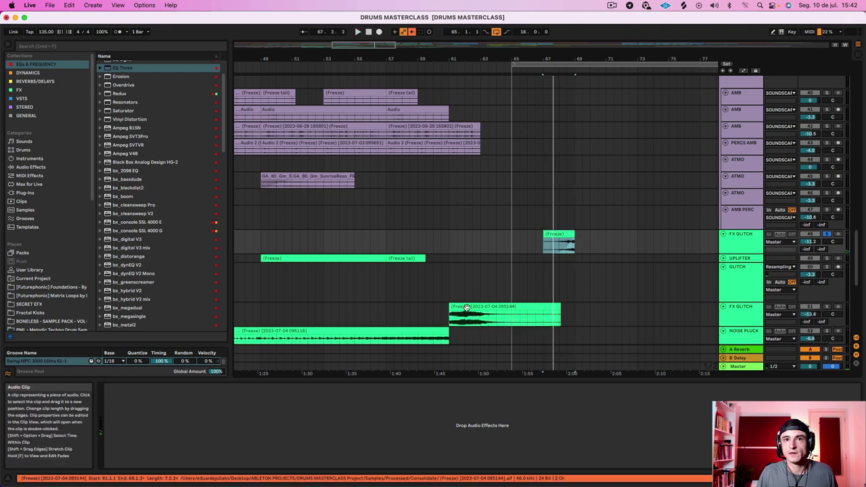
pyautogui.click(465, 306)
pyautogui.press('space')
pyautogui.press('space')
pyautogui.click(828, 308)
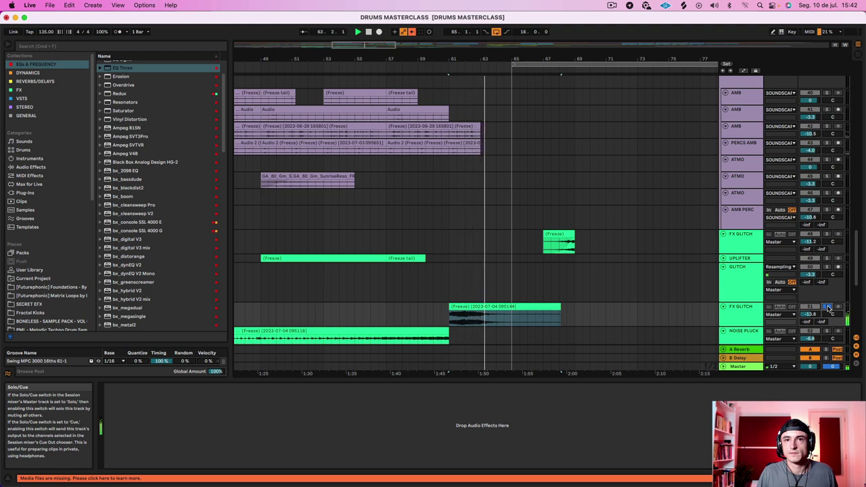
# Unsolo the FX GLITCH track above NOISE PLUCK and listen to the transition from bar 61 to bar 69 in the full mix.
pyautogui.click(827, 308)
pyautogui.click(407, 73)
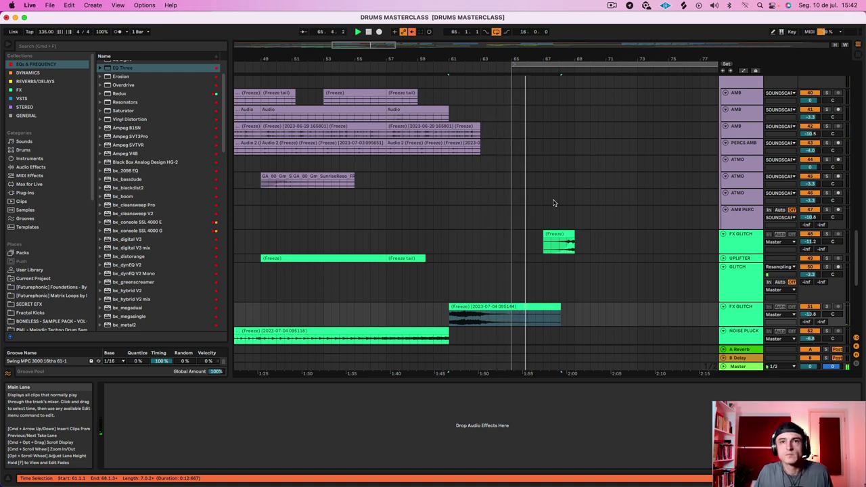
pyautogui.hscroll(5, 538, 124)
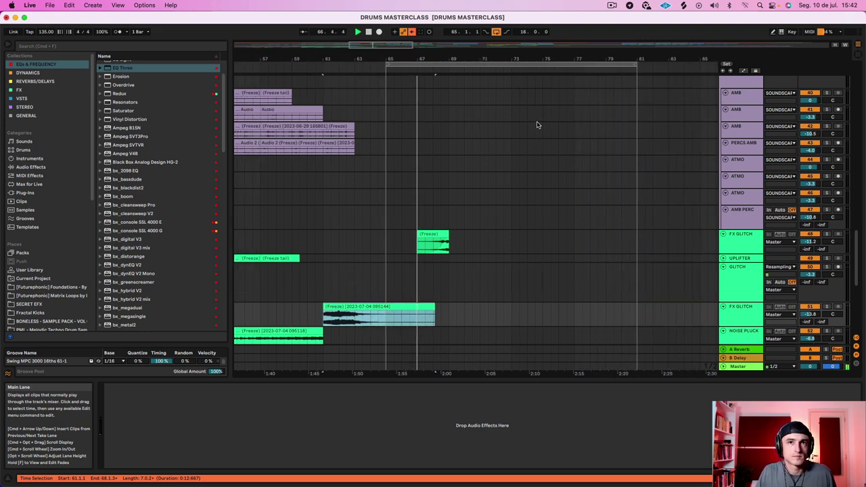
pyautogui.scroll(-1, 538, 124)
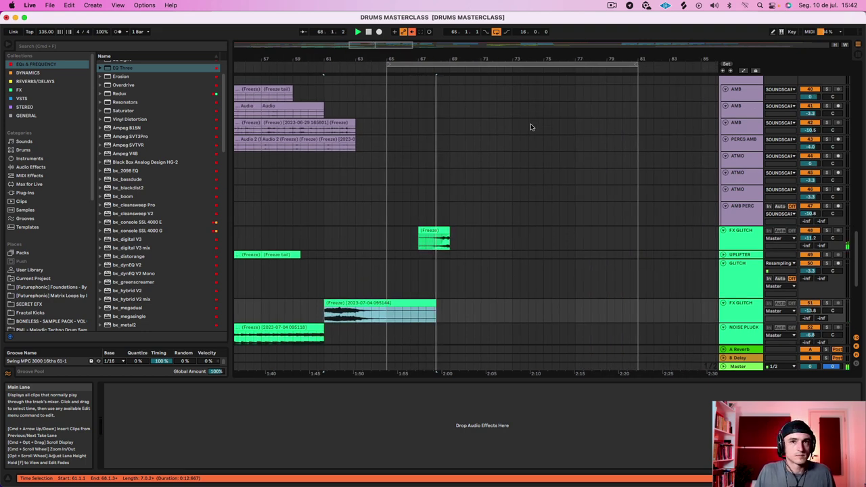
pyautogui.hscroll(2, 540, 127)
pyautogui.scroll(-1, 540, 127)
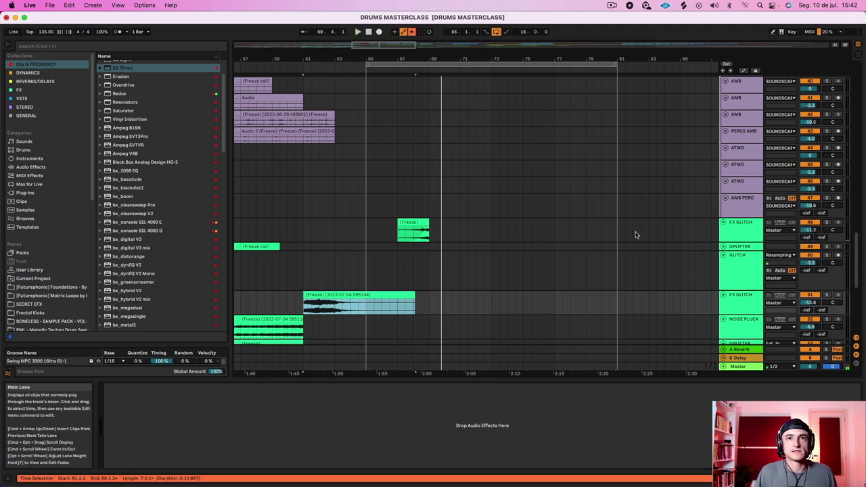
# Audition the FX GLITCH clip at bar 67 in solo and replay it within the full mix.
pyautogui.click(421, 222)
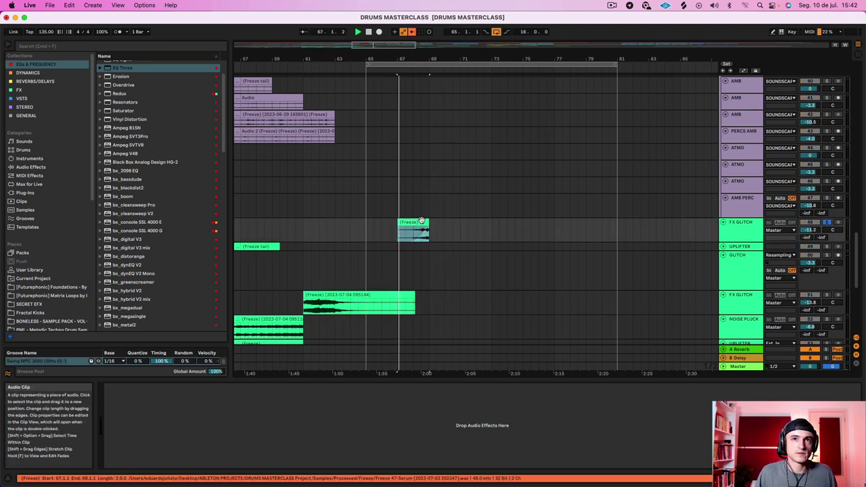
pyautogui.moveTo(421, 241); pyautogui.dragTo(417, 241)
pyautogui.click(419, 234)
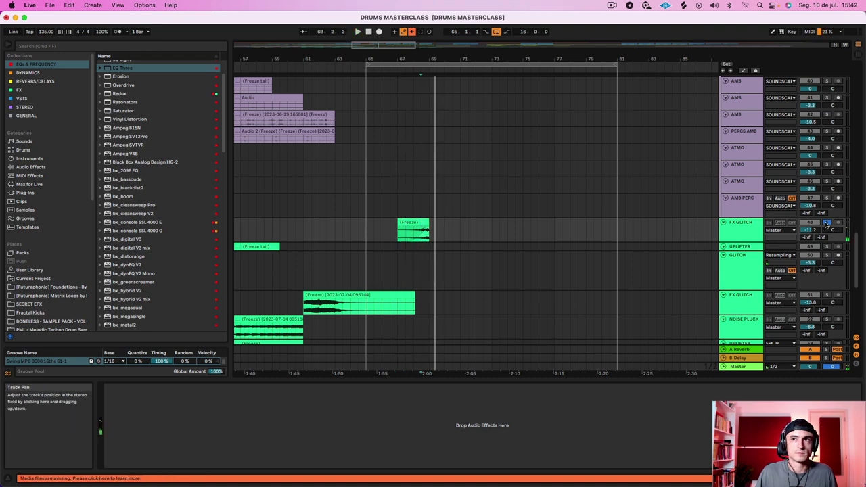
pyautogui.click(400, 236)
pyautogui.scroll(15, 401, 229)
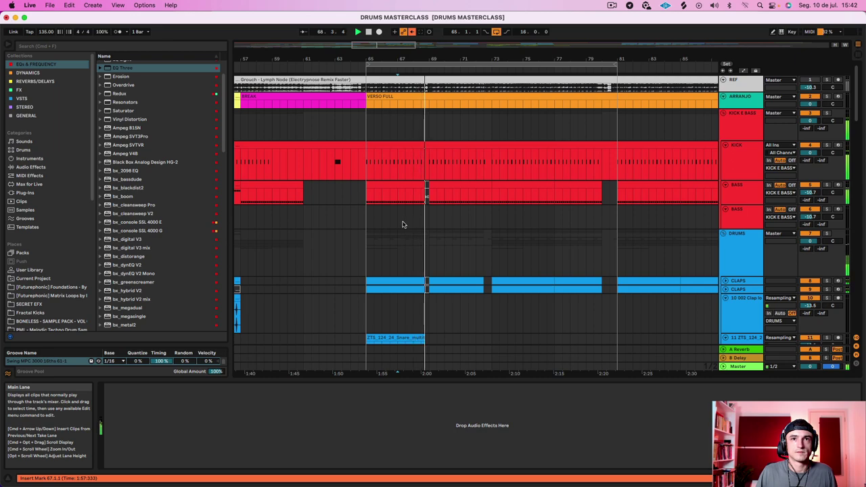
pyautogui.scroll(-12, 409, 229)
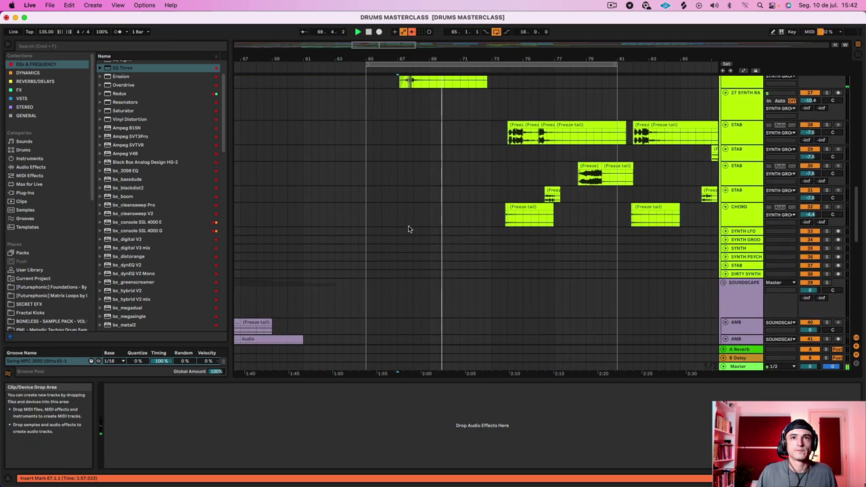
# Audition the Serum track's clips from bar 67 in solo, and hear them with the full mix.
pyautogui.moveTo(402, 59); pyautogui.dragTo(403, 116)
pyautogui.press('space')
pyautogui.click(412, 138)
pyautogui.click(827, 137)
pyautogui.press('space')
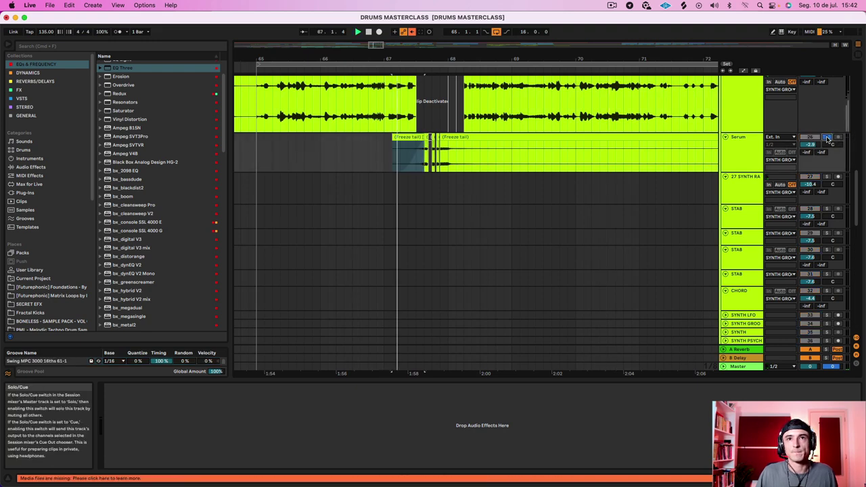
pyautogui.click(827, 138)
pyautogui.press('space')
pyautogui.press('space')
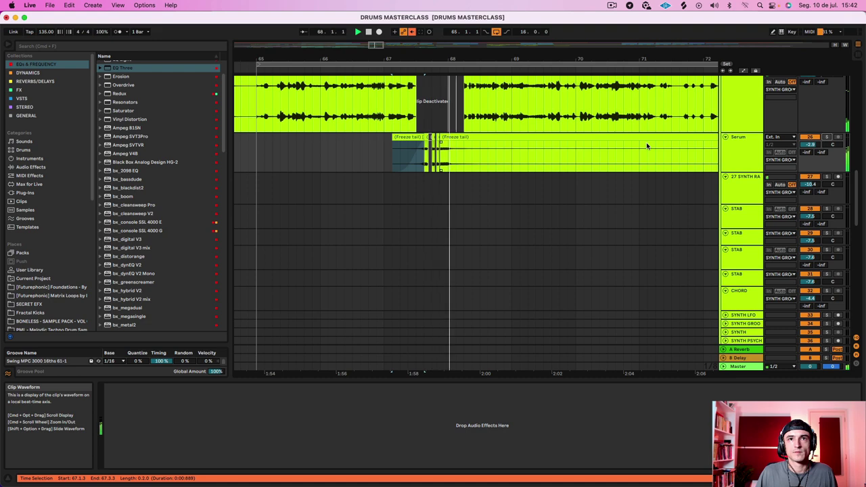
pyautogui.hscroll(3, 474, 182)
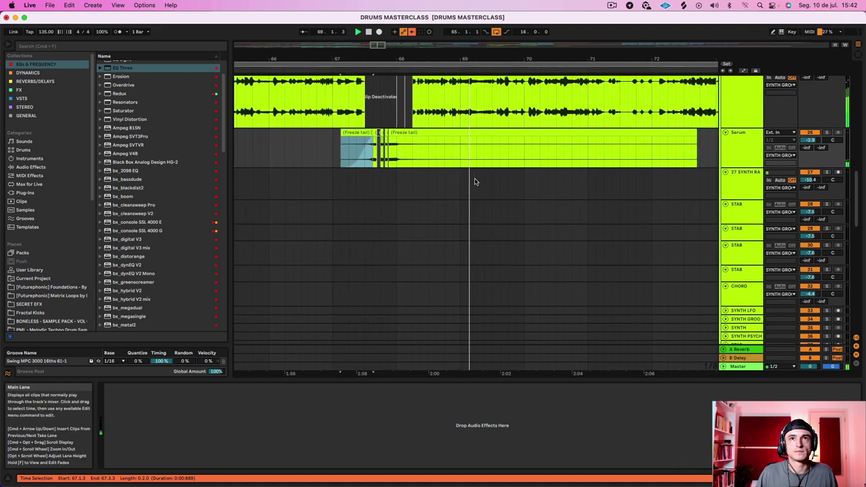
pyautogui.press('space')
# Audition the SYNTHS clip starting in bar 68 in solo, unsolo the track, and check its continuation to bar 74.
pyautogui.moveTo(493, 112); pyautogui.dragTo(454, 113)
pyautogui.click(454, 113)
pyautogui.scroll(3, 454, 113)
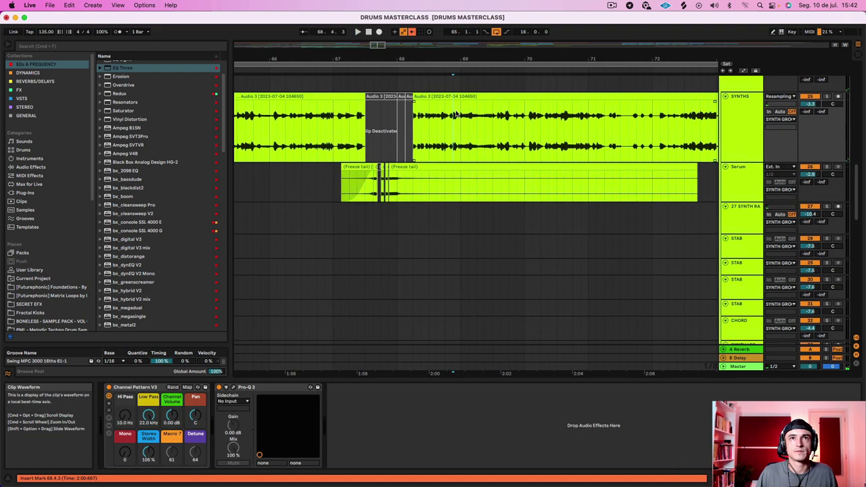
pyautogui.moveTo(445, 186); pyautogui.dragTo(466, 182)
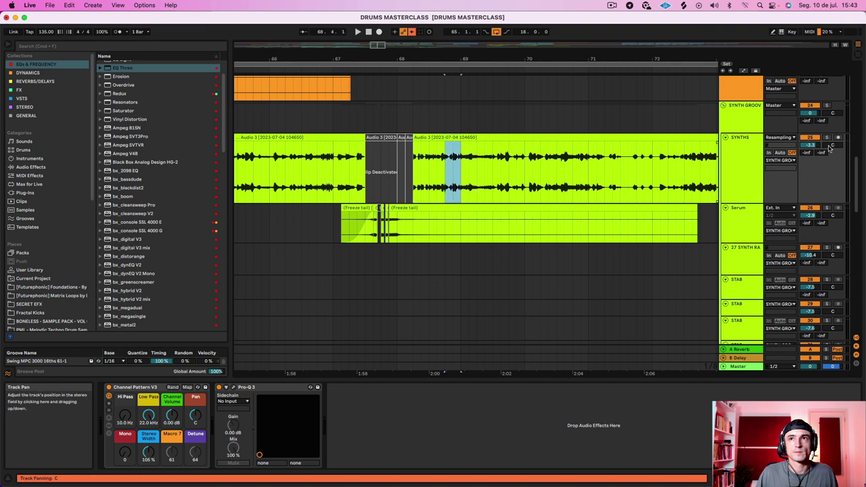
pyautogui.click(827, 137)
pyautogui.press('space')
pyautogui.press('space')
pyautogui.click(422, 137)
pyautogui.press('space')
pyautogui.press('space')
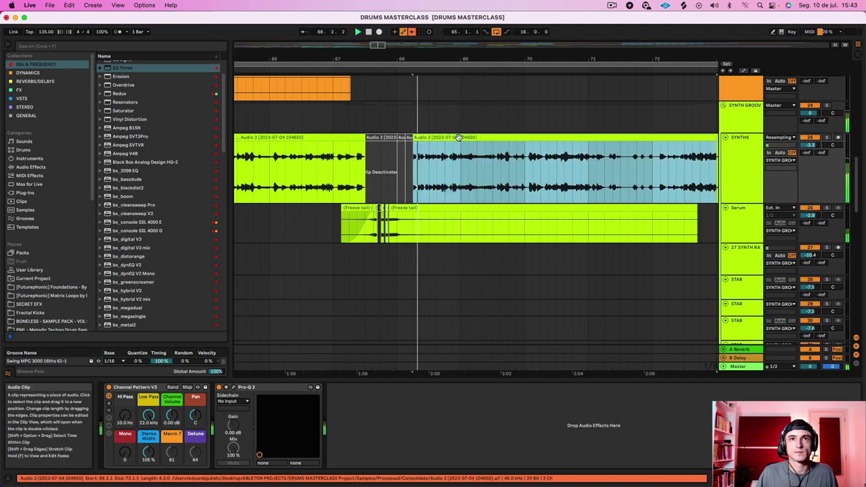
pyautogui.click(827, 137)
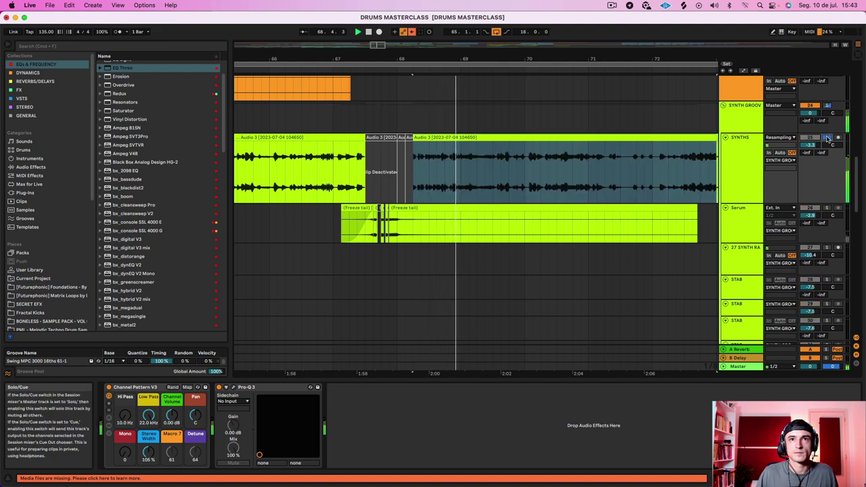
pyautogui.click(428, 138)
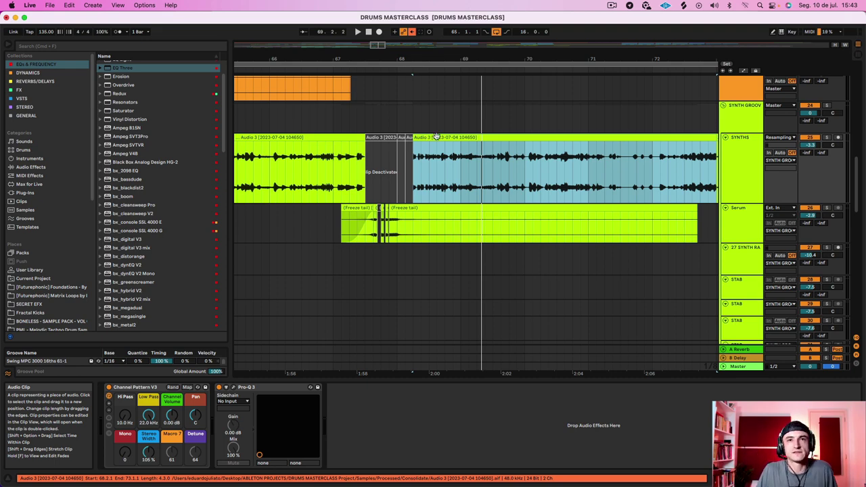
pyautogui.hscroll(4, 436, 136)
pyautogui.click(559, 182)
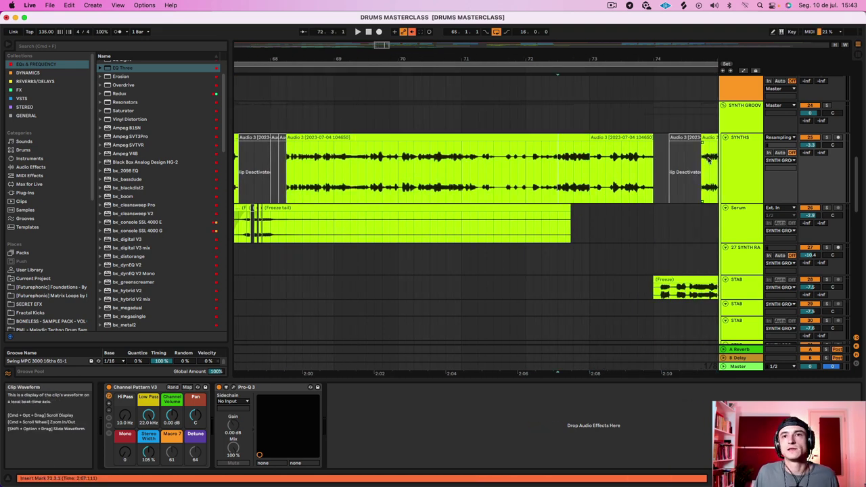
# Play VERSO FULL from bar 69 and follow the kick, claps, stab and chord layers as they enter.
pyautogui.scroll(10, 293, 75)
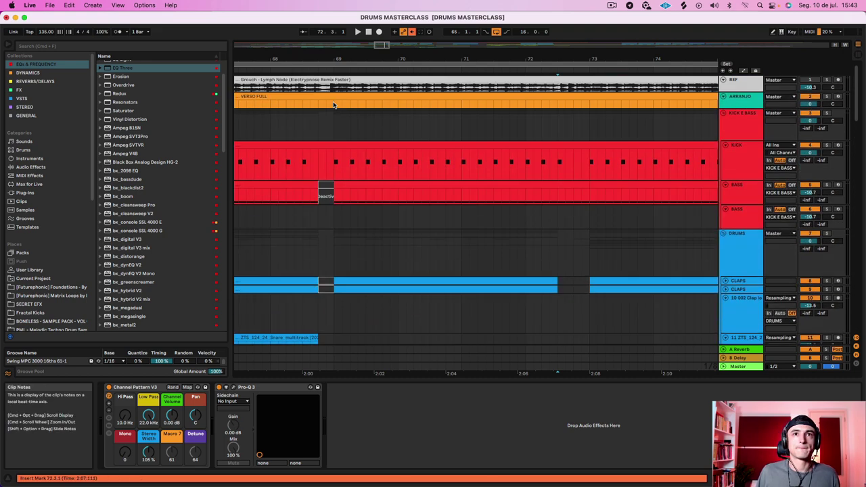
pyautogui.click(357, 278)
pyautogui.press('space')
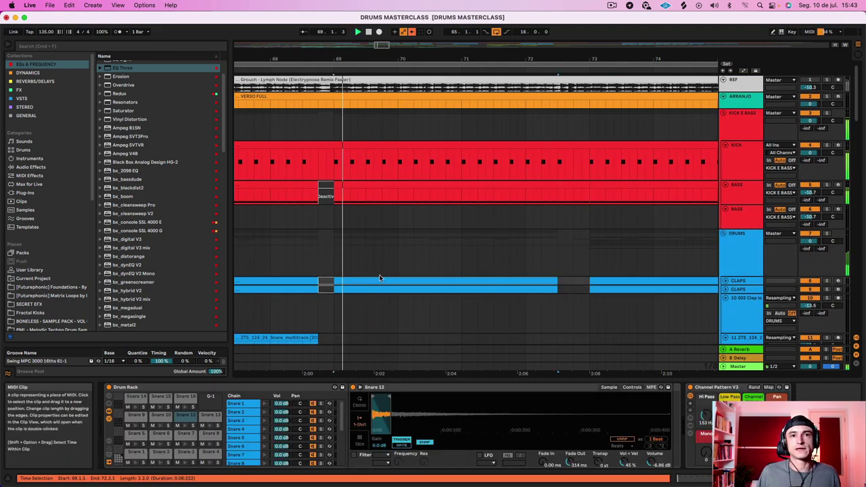
pyautogui.scroll(-3, 377, 277)
pyautogui.moveTo(401, 59); pyautogui.dragTo(401, 30)
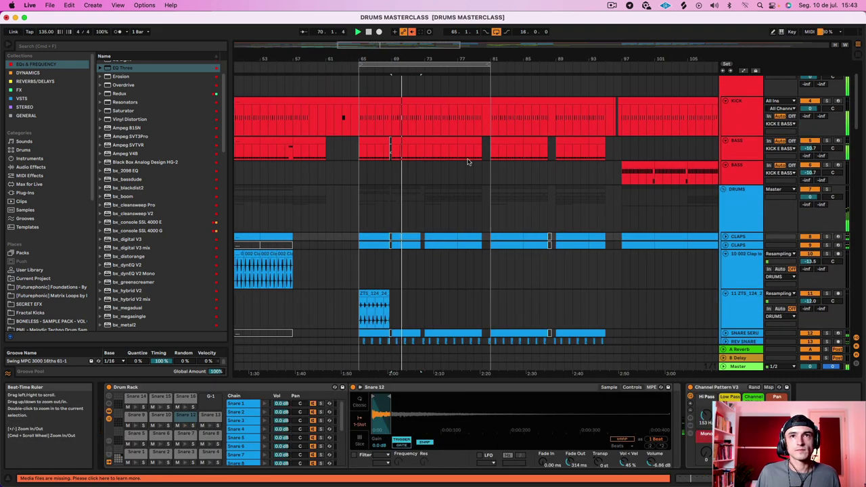
pyautogui.scroll(-15, 494, 204)
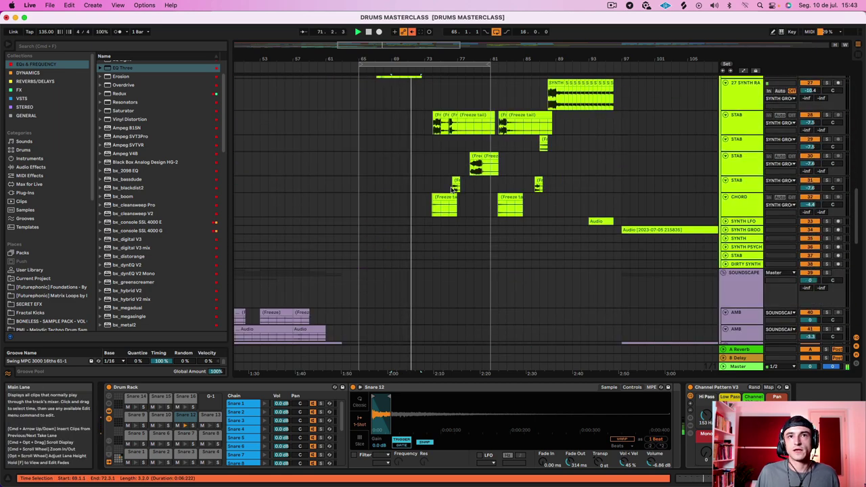
pyautogui.scroll(3, 484, 149)
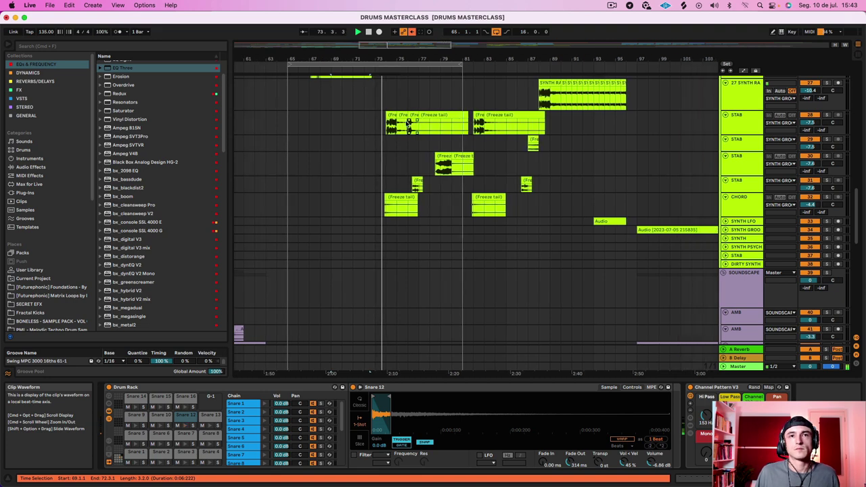
pyautogui.scroll(6, 409, 122)
# Move the loop region to bars 81–97 and select the first SYNTH RAW clip at bar 88.
pyautogui.moveTo(355, 76); pyautogui.dragTo(530, 76)
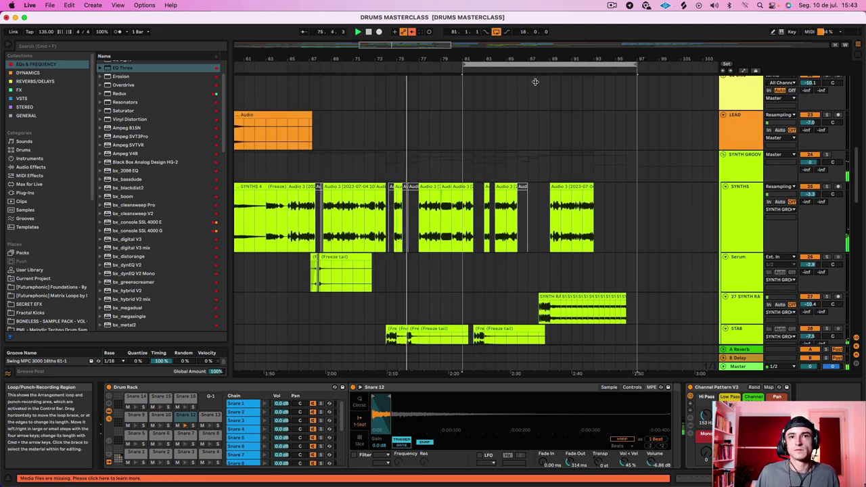
pyautogui.scroll(-3, 587, 231)
pyautogui.scroll(-5, 587, 231)
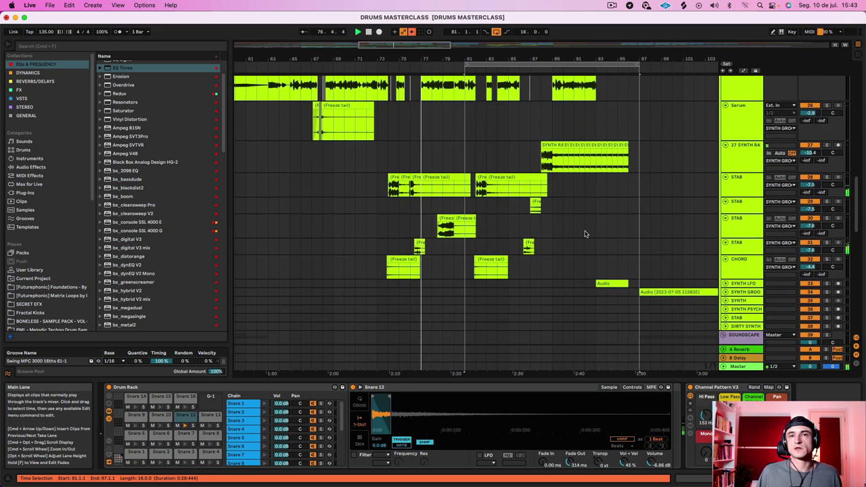
pyautogui.click(551, 147)
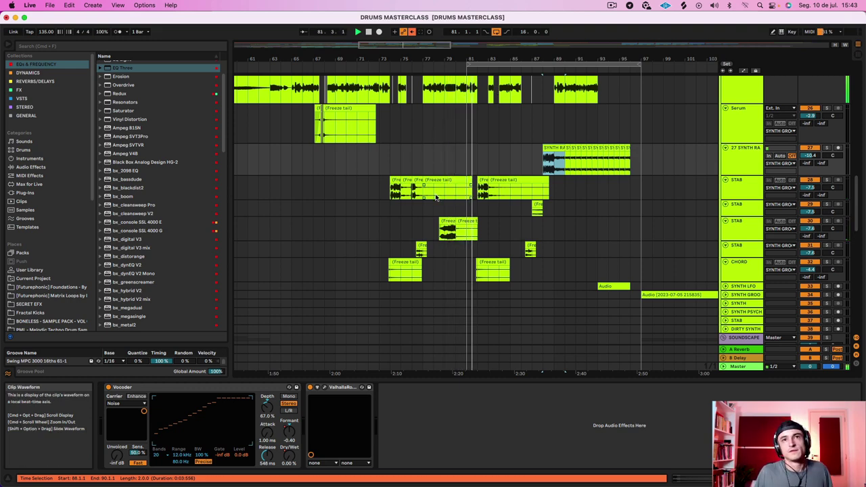
pyautogui.press('space')
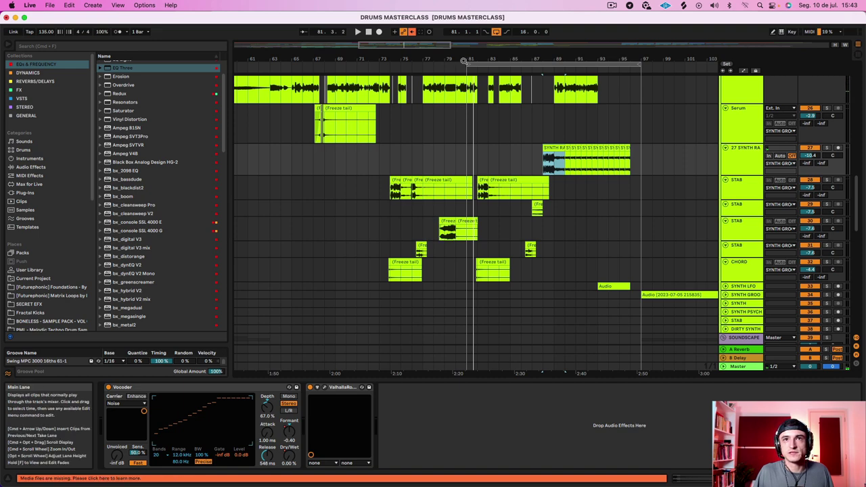
# Play VERSO FULL from bar 81 to bar 93, following the SYNTHS, STAB and SYNTH RAW clips.
pyautogui.moveTo(465, 59); pyautogui.dragTo(465, 79)
pyautogui.scroll(10, 471, 196)
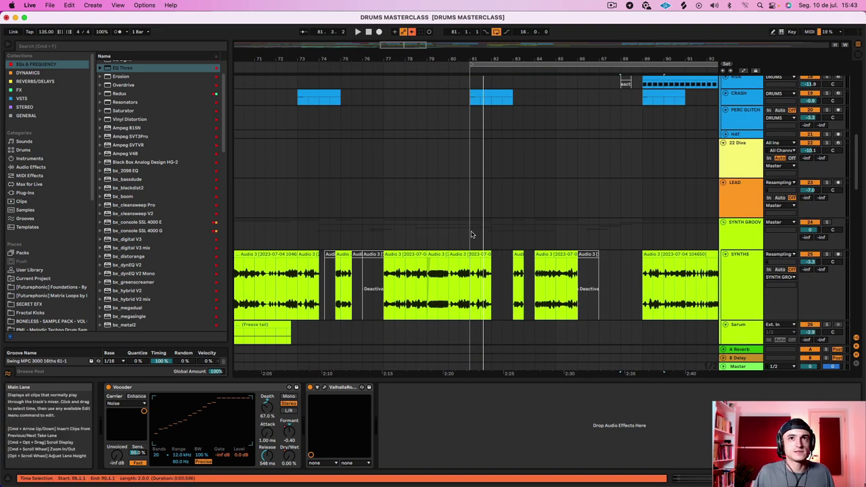
pyautogui.click(426, 67)
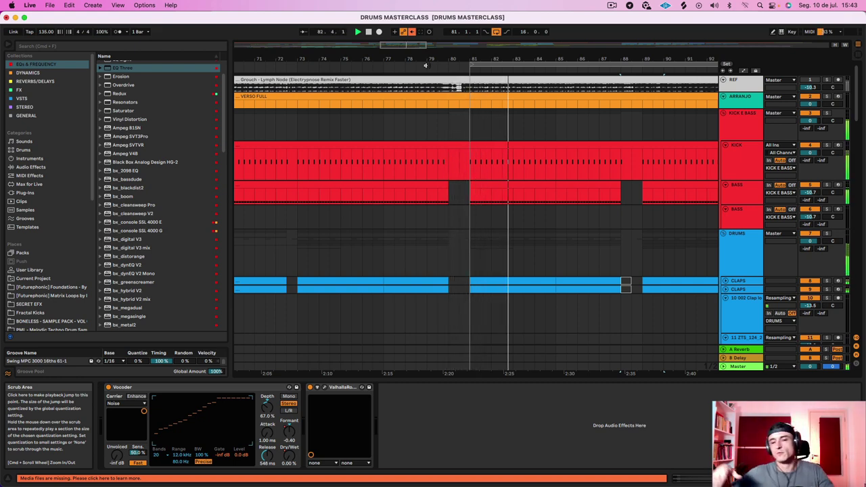
pyautogui.scroll(-8, 487, 169)
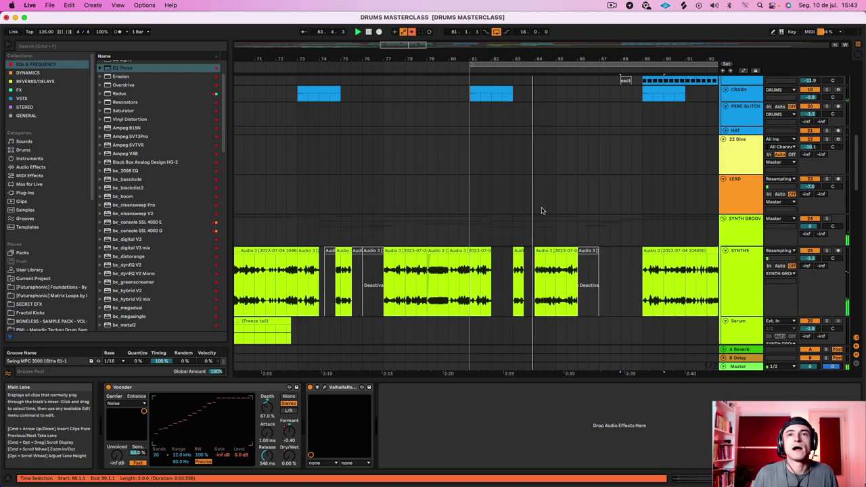
pyautogui.scroll(-8, 548, 217)
pyautogui.hscroll(3, 548, 217)
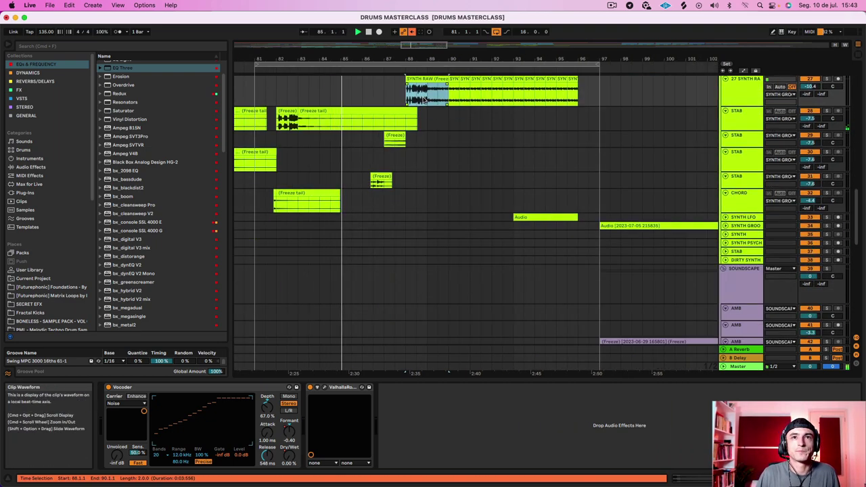
pyautogui.scroll(4, 419, 86)
pyautogui.scroll(1, 419, 86)
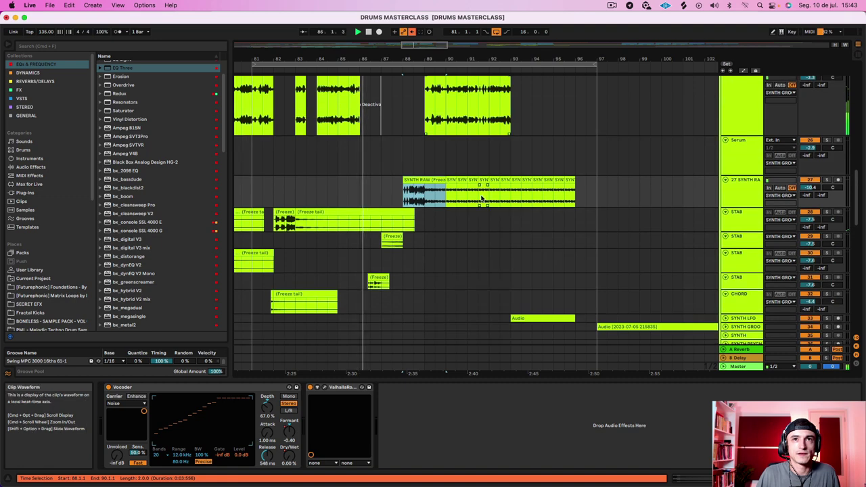
pyautogui.hscroll(2, 481, 193)
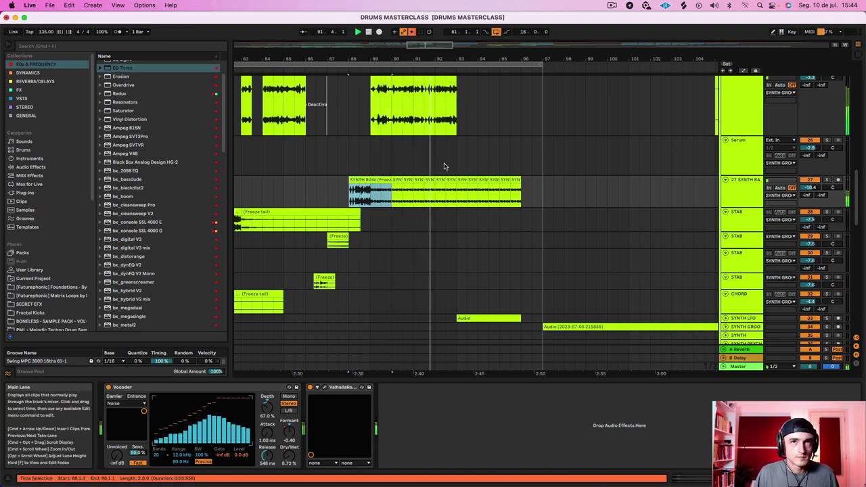
pyautogui.scroll(-1, 440, 165)
pyautogui.scroll(10, 368, 162)
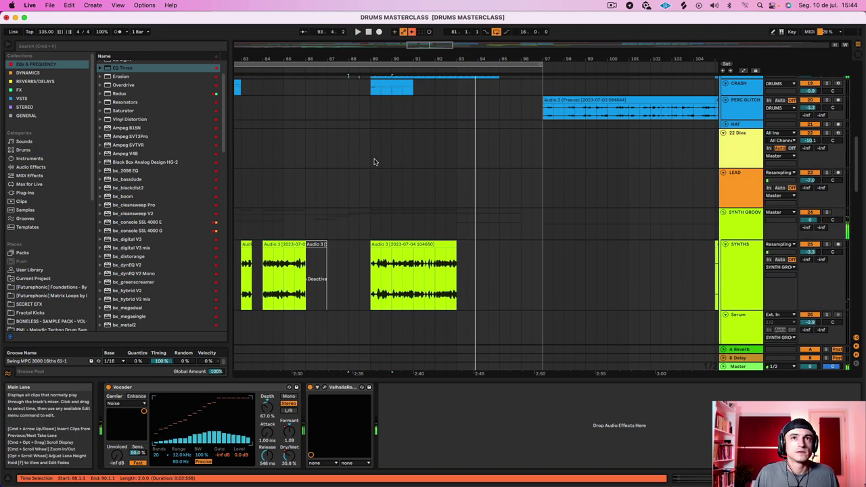
# Split bars 89 to 97 off the VERSO FULL clip on the ARRANJO track and name the new section BRIDGE.
pyautogui.click(371, 103)
pyautogui.press('space')
pyautogui.moveTo(371, 103); pyautogui.dragTo(539, 101)
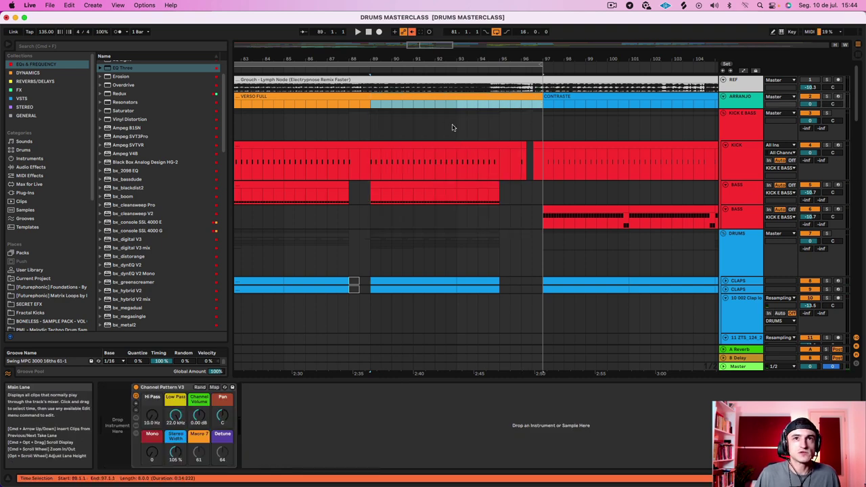
pyautogui.press('super+e')
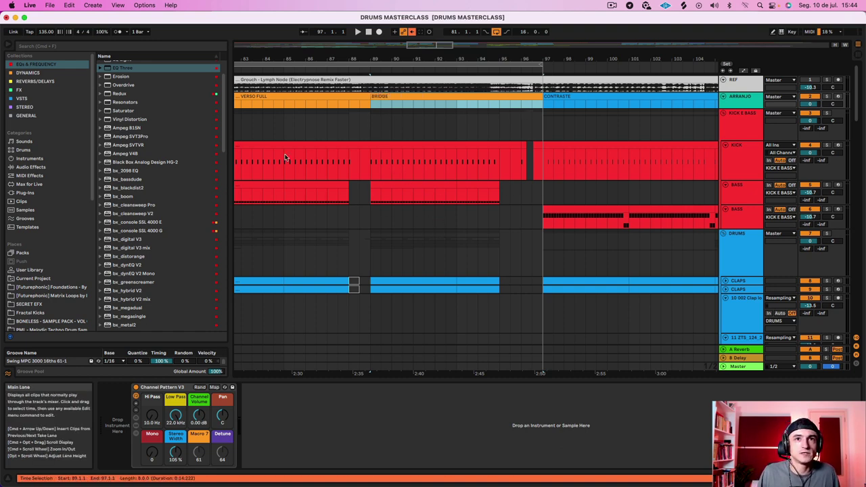
# Play from bar 86 into the BRIDGE section, following the drum and synth layers and briefly soloing the KICK E BASS group.
pyautogui.click(319, 169)
pyautogui.press('space')
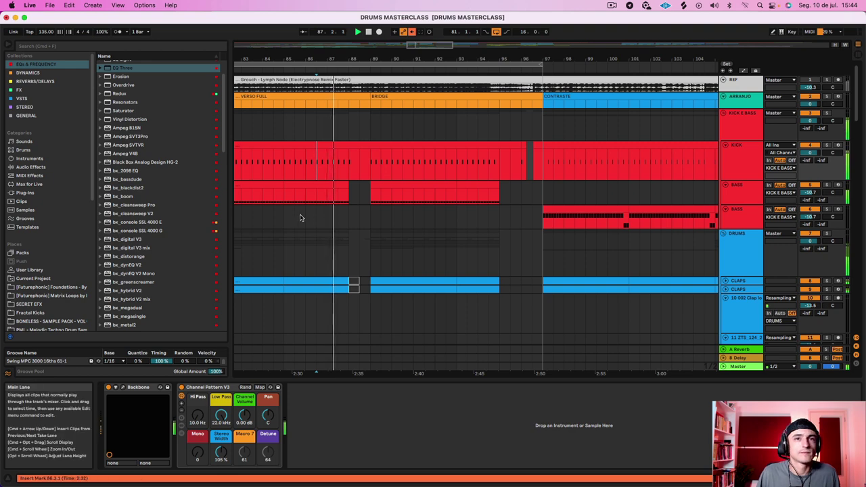
pyautogui.scroll(-6, 304, 223)
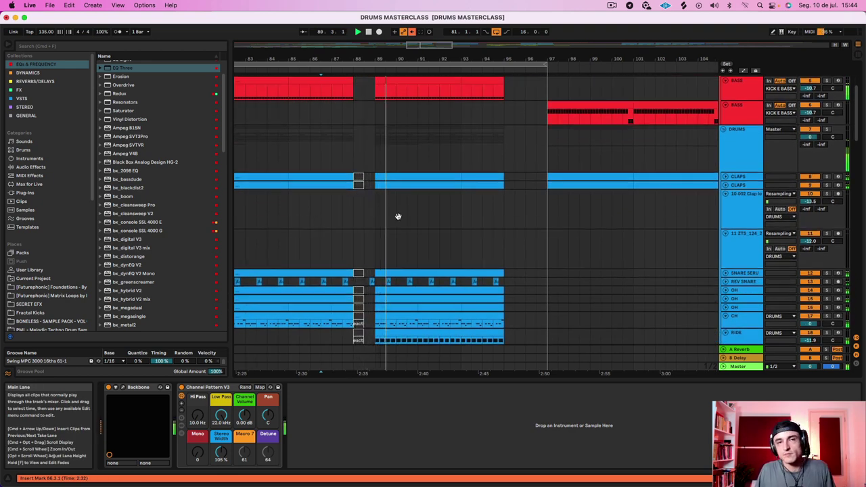
pyautogui.scroll(-10, 399, 219)
pyautogui.scroll(15, 400, 214)
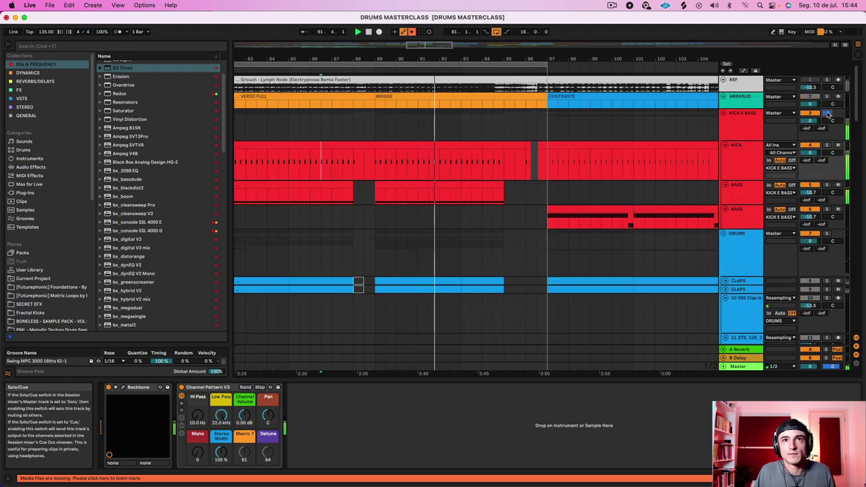
pyautogui.click(827, 113)
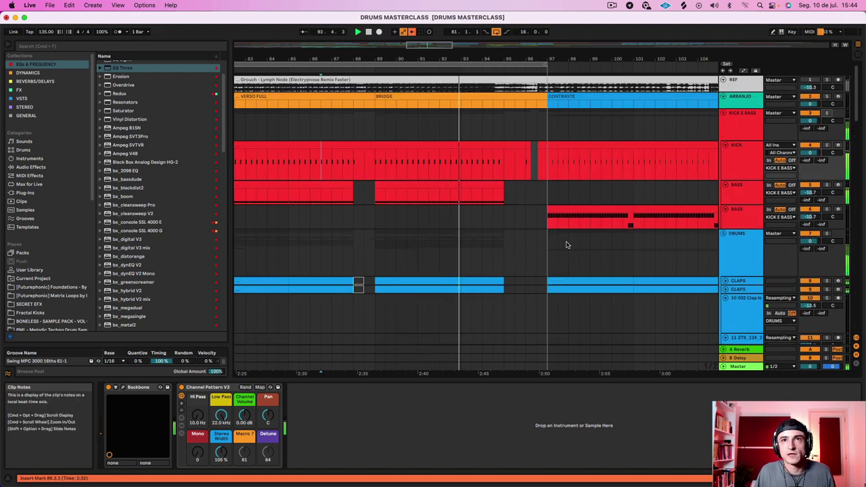
# Move the loop region to the CONTRASTE section at bars 97–113 and follow its kick, bass, drum and synth layers during playback.
pyautogui.moveTo(296, 59); pyautogui.dragTo(434, 75)
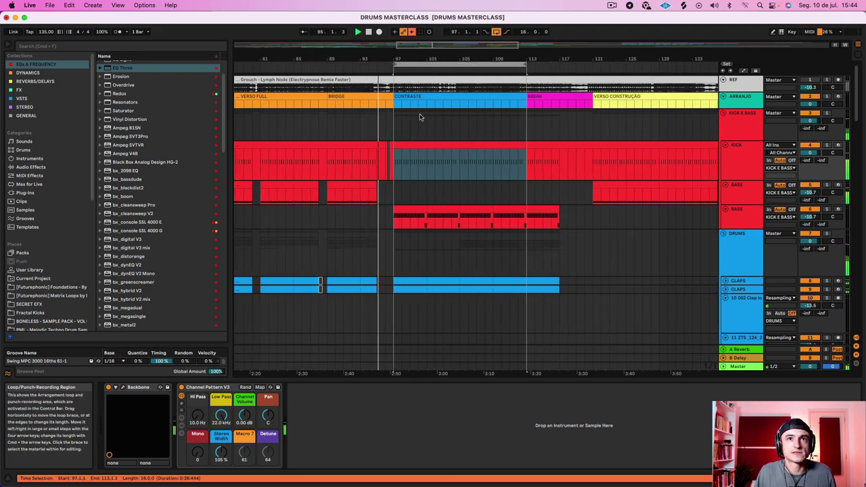
pyautogui.scroll(-5, 417, 193)
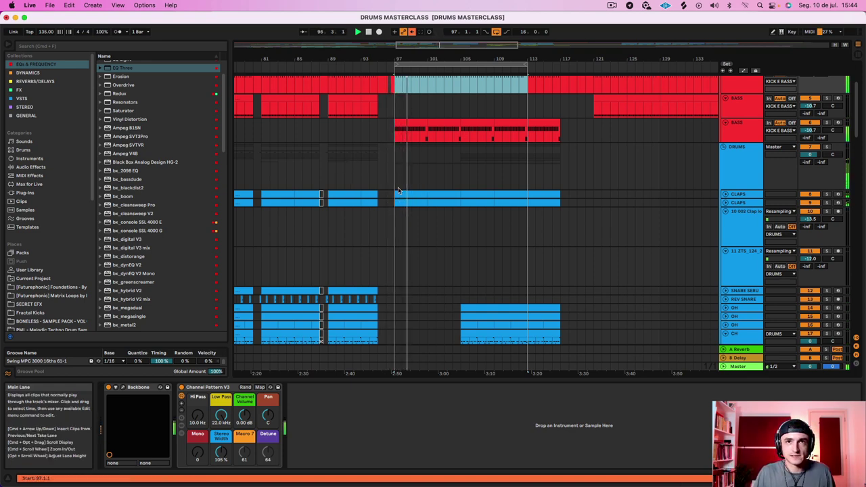
pyautogui.scroll(-15, 400, 224)
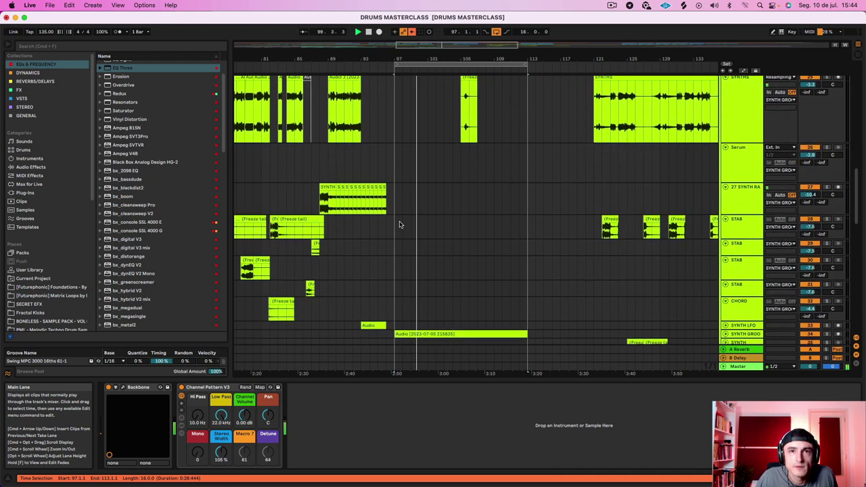
pyautogui.scroll(15, 399, 224)
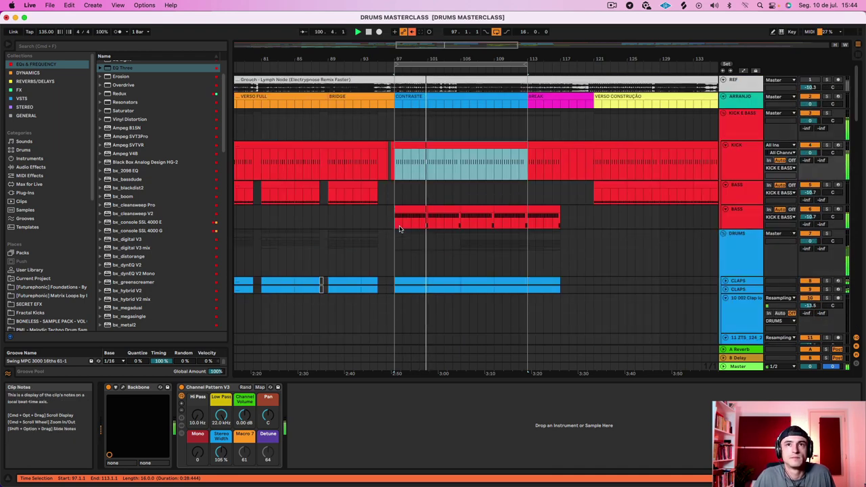
pyautogui.scroll(-5, 434, 237)
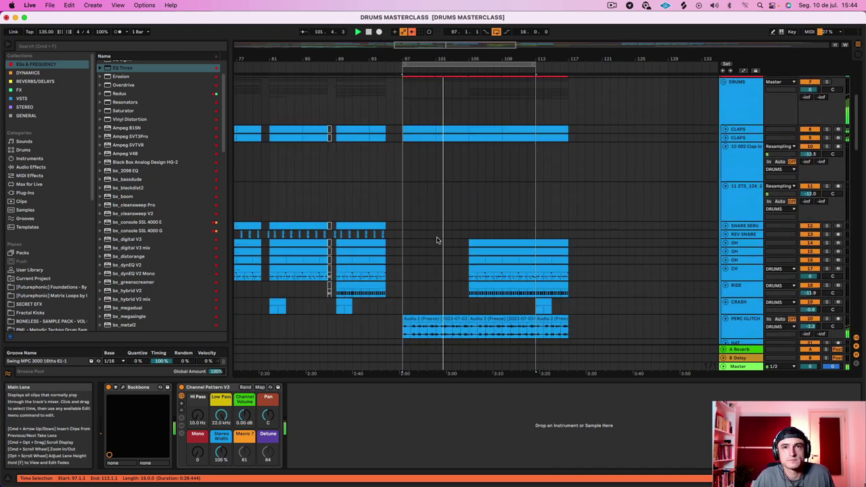
pyautogui.scroll(5, 442, 241)
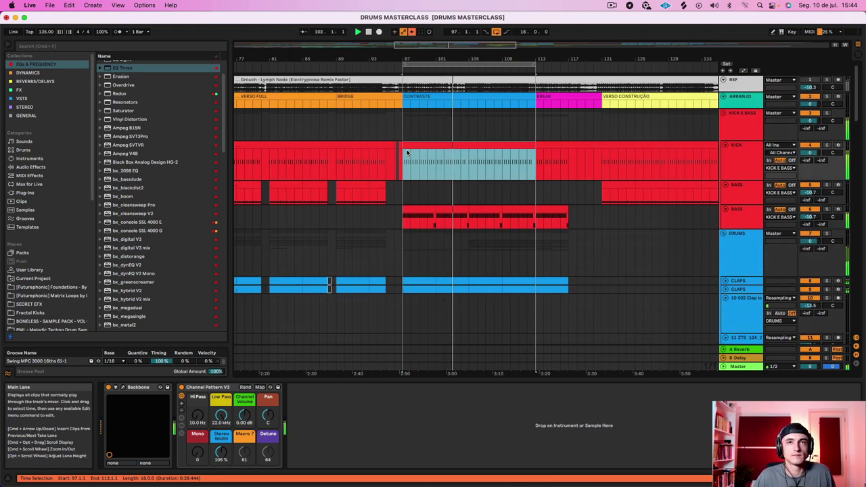
# Select all material within the CONTRASTE loop region and examine which drum, glitch and synth clips it contains.
pyautogui.moveTo(435, 62); pyautogui.dragTo(435, 44)
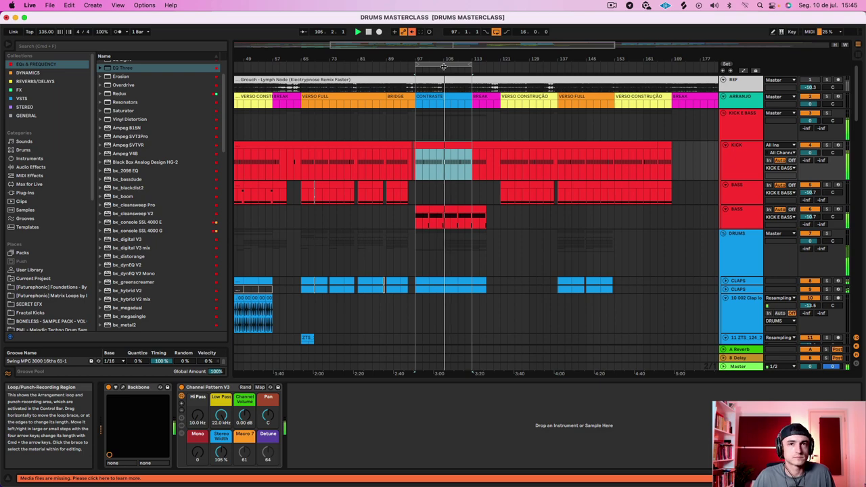
pyautogui.click(444, 65)
pyautogui.scroll(-3, 472, 239)
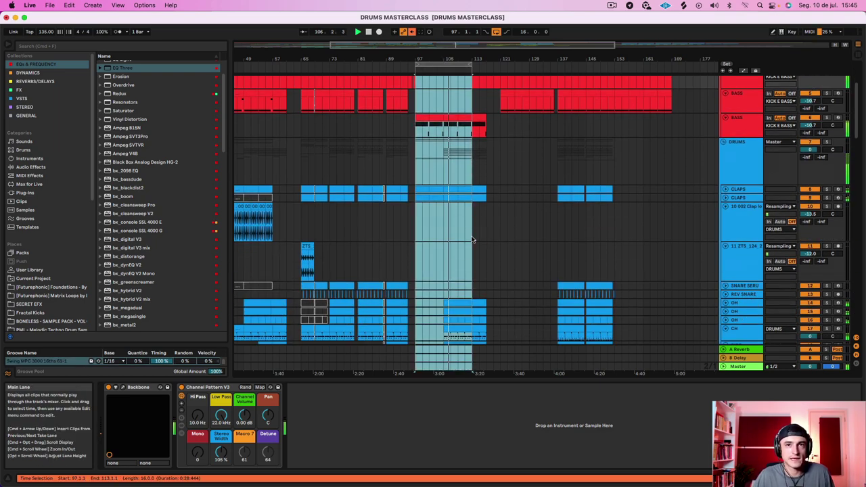
pyautogui.scroll(-8, 446, 169)
pyautogui.scroll(5, 531, 137)
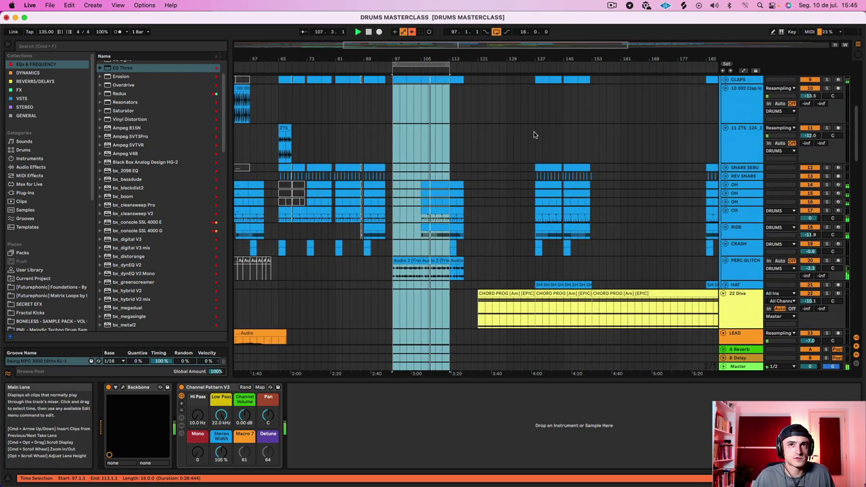
pyautogui.scroll(3, 464, 182)
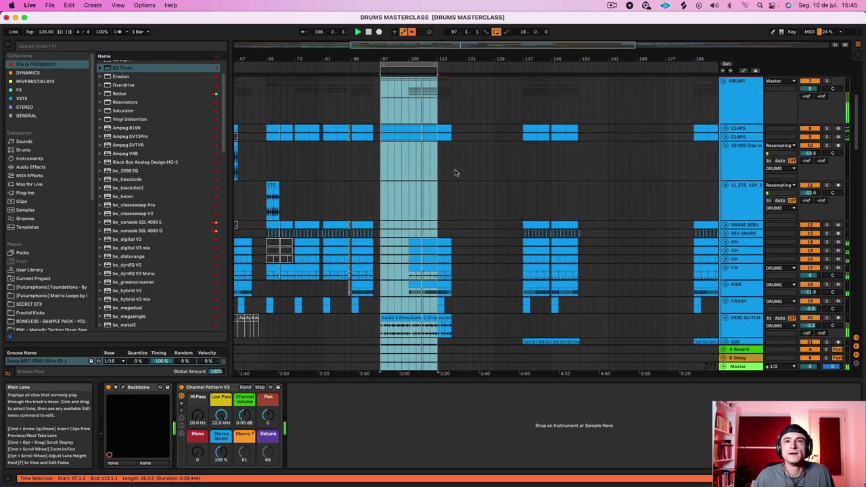
# Move the loop region to bars 113–129 and examine the layers through BREAK and the start of VERSO CONSTRUÇÃO.
pyautogui.scroll(5, 456, 174)
pyautogui.hscroll(3, 456, 172)
pyautogui.moveTo(355, 65); pyautogui.dragTo(413, 64)
pyautogui.scroll(-1, 404, 236)
pyautogui.scroll(-10, 404, 236)
pyautogui.hscroll(-2, 405, 236)
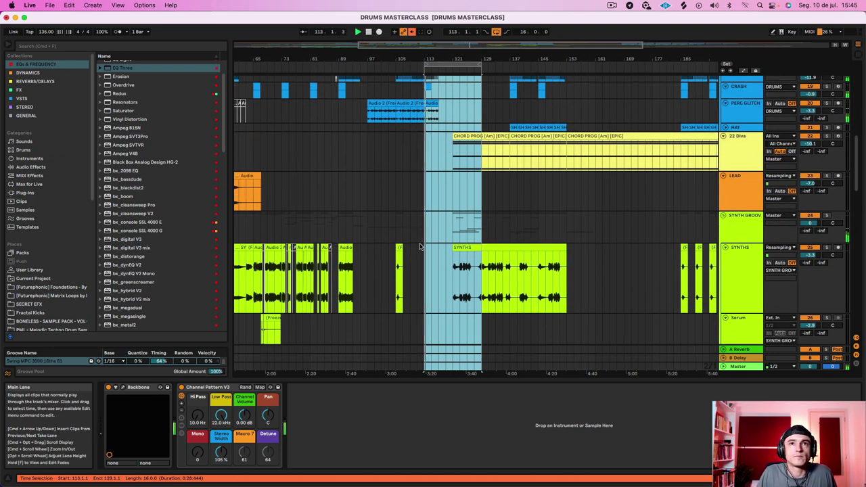
pyautogui.scroll(10, 420, 247)
pyautogui.hscroll(3, 419, 247)
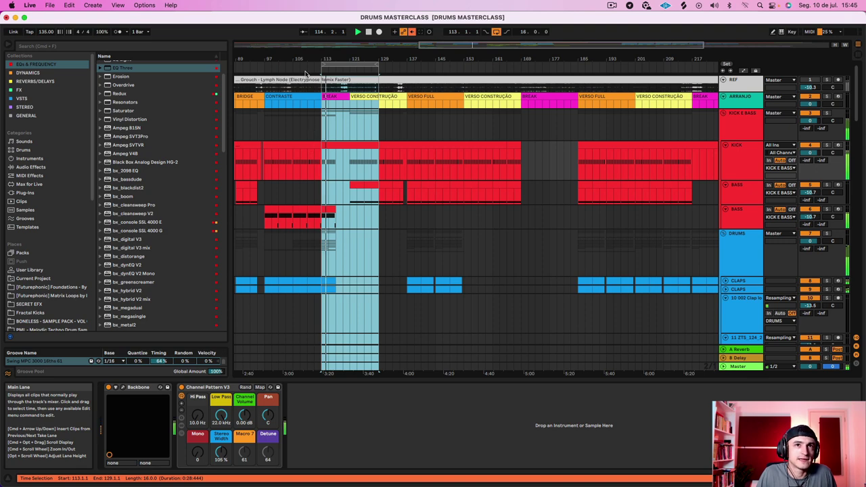
# Play VERSO CONSTRUÇÃO from bar 121, select the 22 Diva track, and set the loop region to 78 bars starting at bar 121.
pyautogui.moveTo(360, 65); pyautogui.dragTo(384, 65)
pyautogui.press('space')
pyautogui.scroll(-1, 390, 102)
pyautogui.scroll(-5, 391, 102)
pyautogui.click(733, 310)
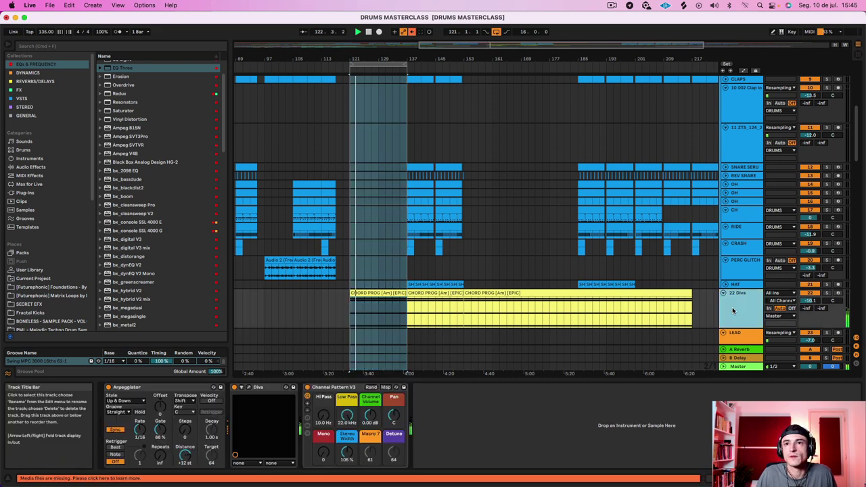
pyautogui.scroll(8, 541, 272)
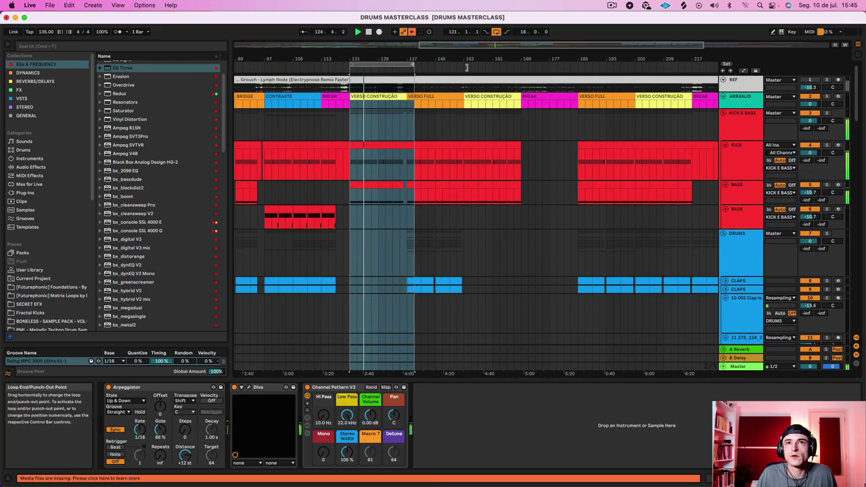
pyautogui.moveTo(407, 66); pyautogui.dragTo(628, 77)
# Open the Diva synth on track 22, adjust its filter cutoff while soloing the track, and close its window.
pyautogui.scroll(-6, 680, 221)
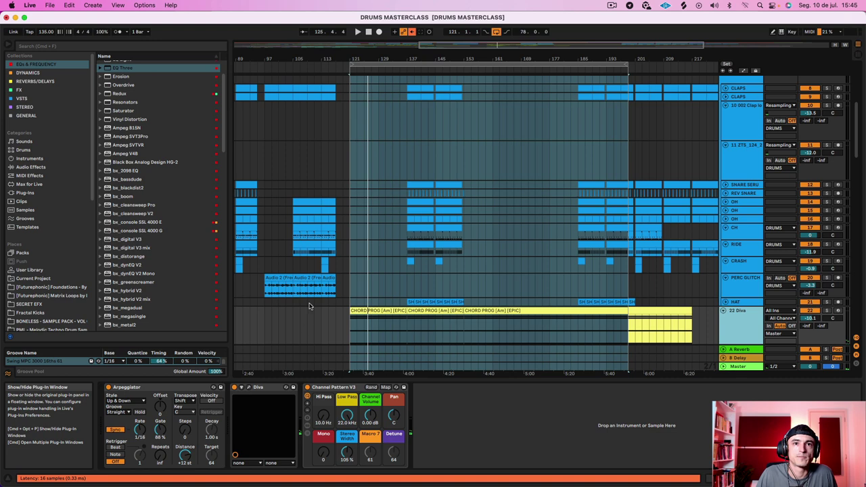
pyautogui.moveTo(597, 327); pyautogui.dragTo(597, 325)
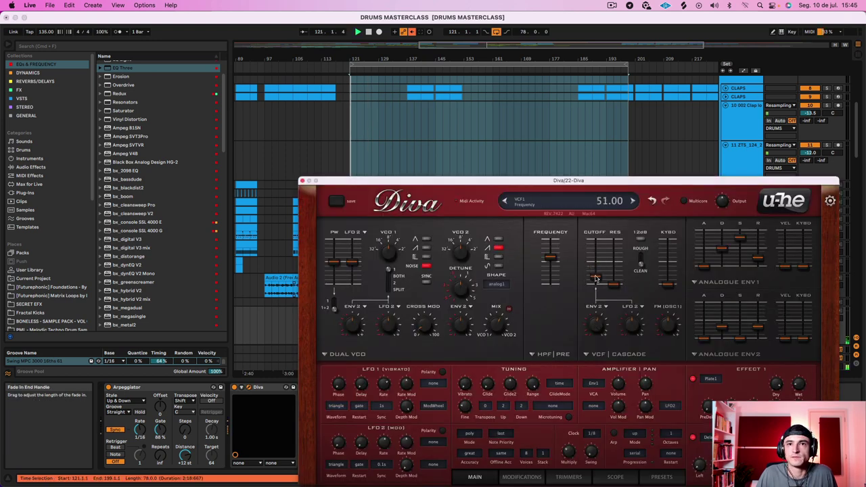
pyautogui.moveTo(499, 205); pyautogui.dragTo(427, 383)
pyautogui.click(827, 310)
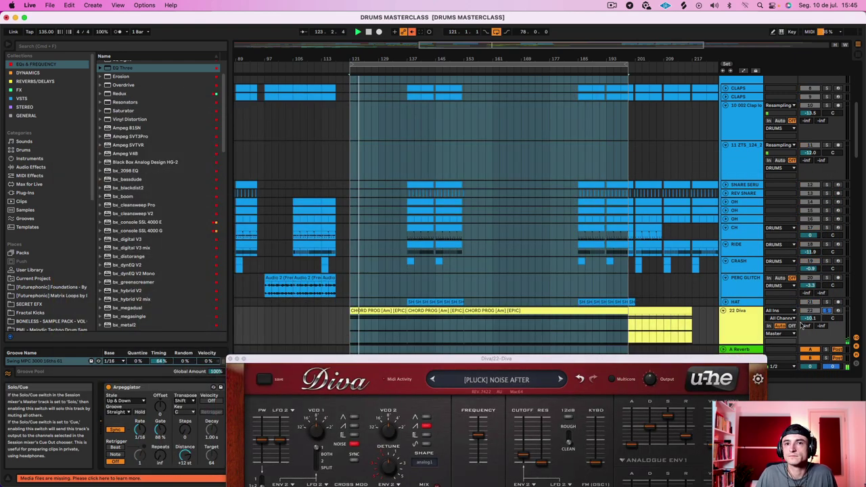
pyautogui.moveTo(504, 362); pyautogui.dragTo(454, 184)
pyautogui.moveTo(477, 262)
pyautogui.mouseDown()
pyautogui.moveTo(477, 275)
pyautogui.moveTo(476, 256)
pyautogui.moveTo(477, 275)
pyautogui.moveTo(479, 267)
pyautogui.mouseUp()
pyautogui.click(827, 310)
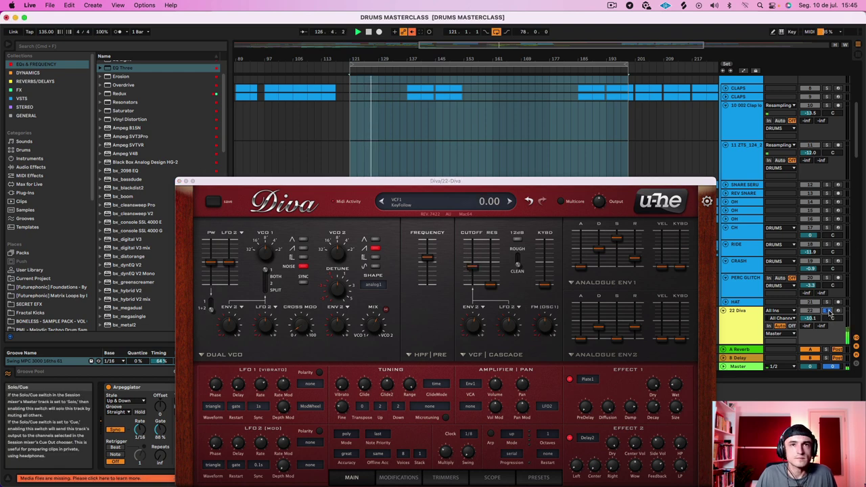
pyautogui.click(179, 182)
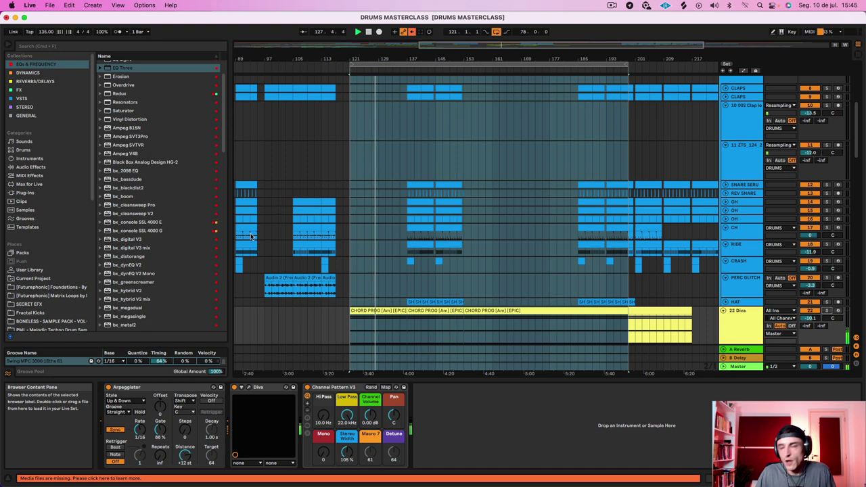
# Select the CHORD PROG clip at bars 137–153 on 22 Diva and examine the section labels and drum layers around it.
pyautogui.click(469, 310)
pyautogui.click(440, 312)
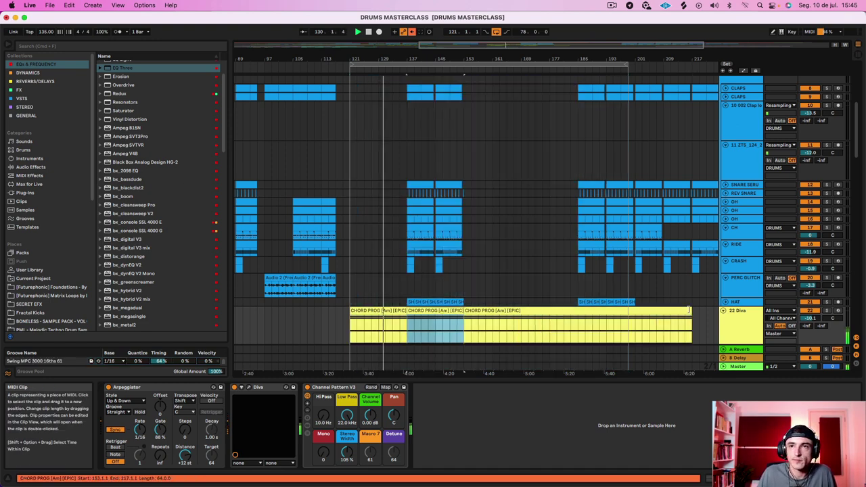
pyautogui.scroll(5, 500, 285)
pyautogui.scroll(-4, 472, 237)
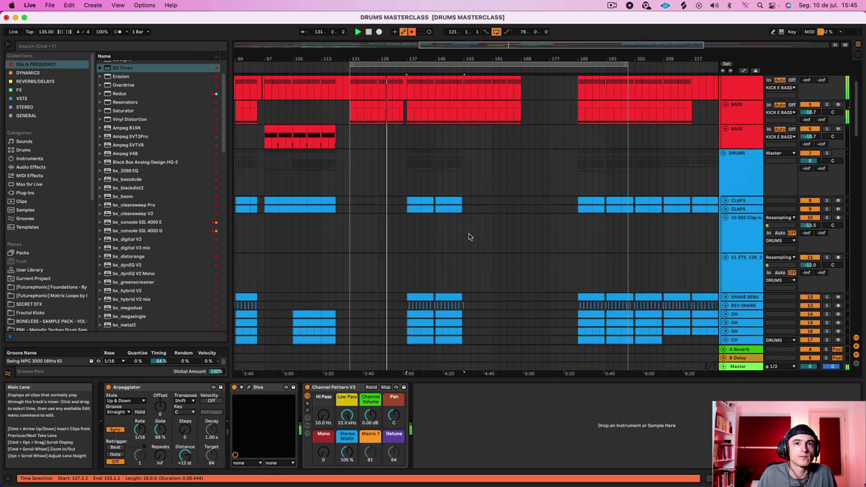
pyautogui.scroll(-7, 468, 237)
pyautogui.scroll(6, 467, 237)
pyautogui.scroll(-1, 465, 237)
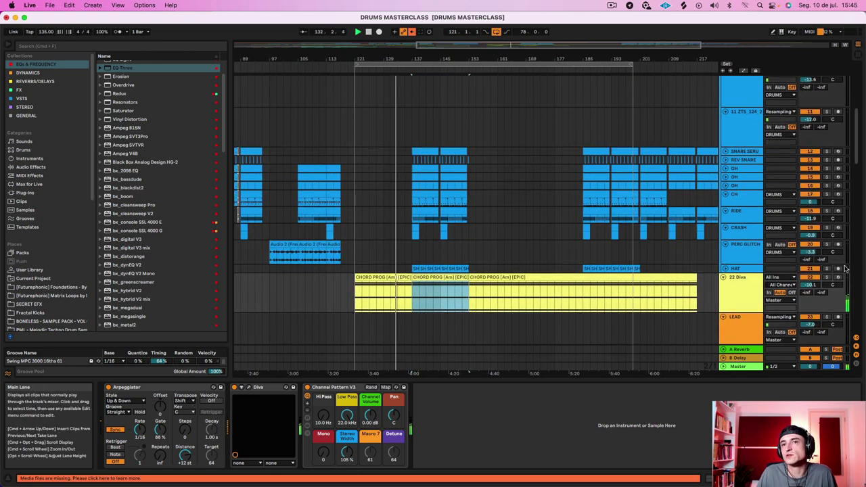
pyautogui.scroll(8, 551, 266)
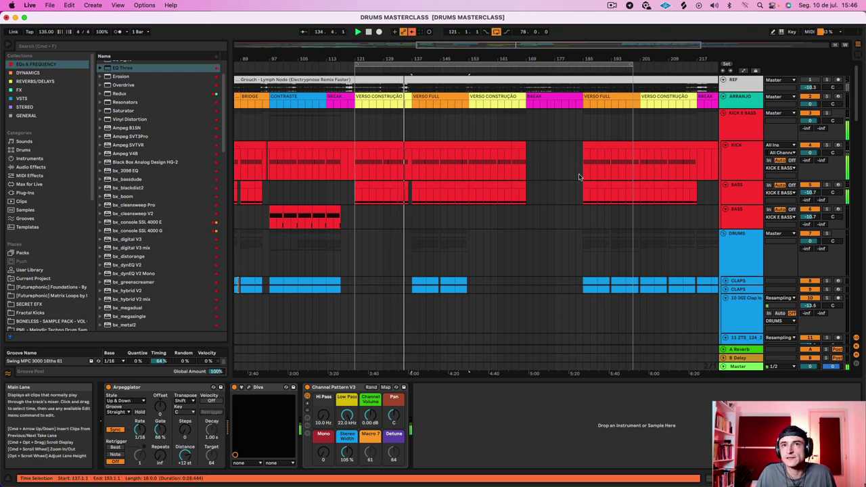
pyautogui.scroll(-6, 759, 227)
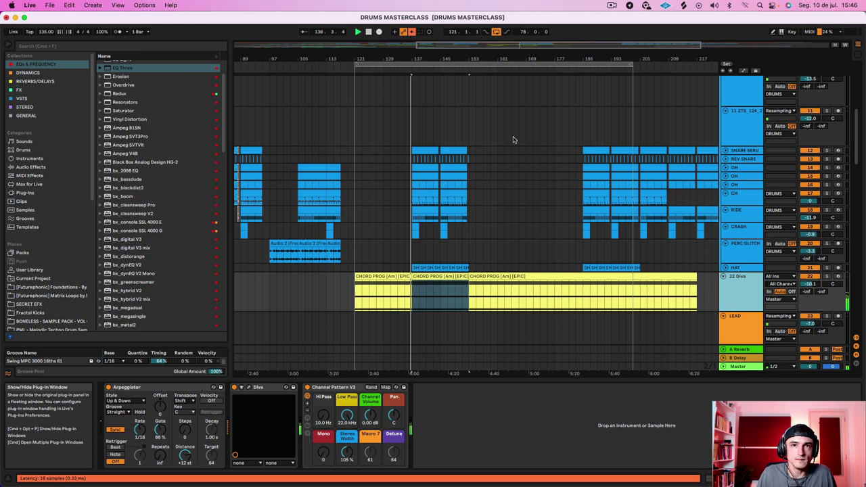
# Adjust Diva's filter cutoff and set its VCF Env 2 modulation depth to 32, keeping the chord clips uncovered.
pyautogui.click(474, 327)
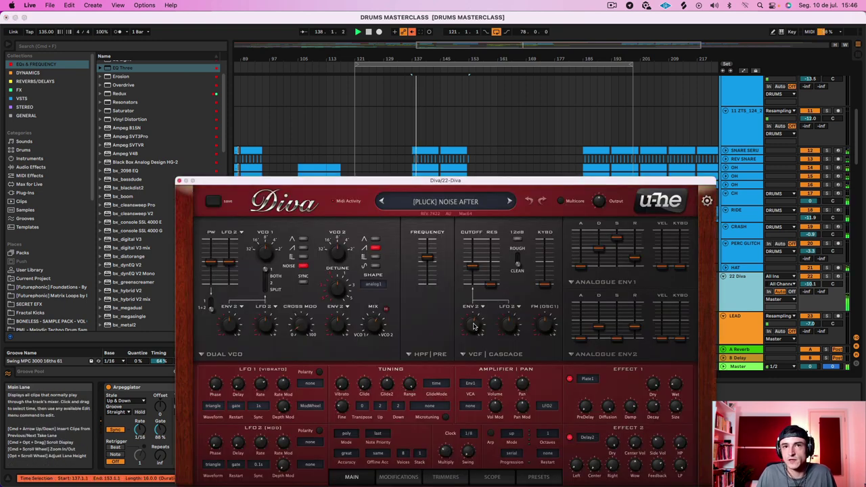
pyautogui.moveTo(474, 328); pyautogui.dragTo(474, 315)
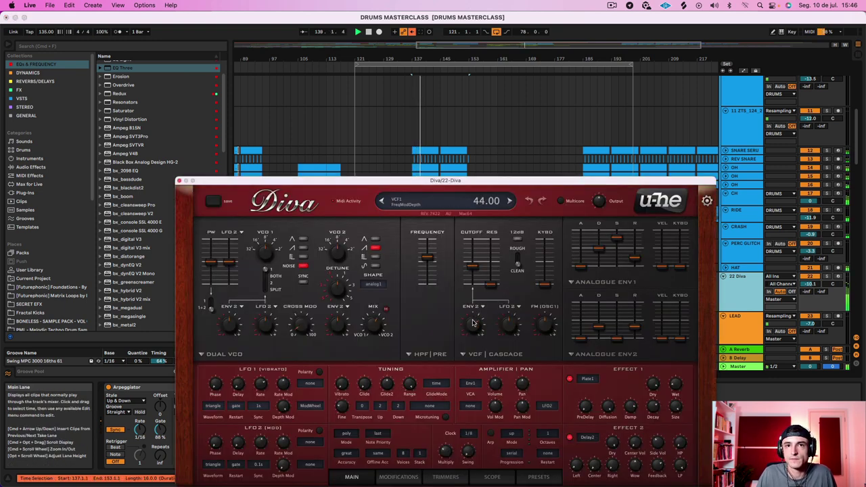
pyautogui.moveTo(474, 327); pyautogui.dragTo(474, 328)
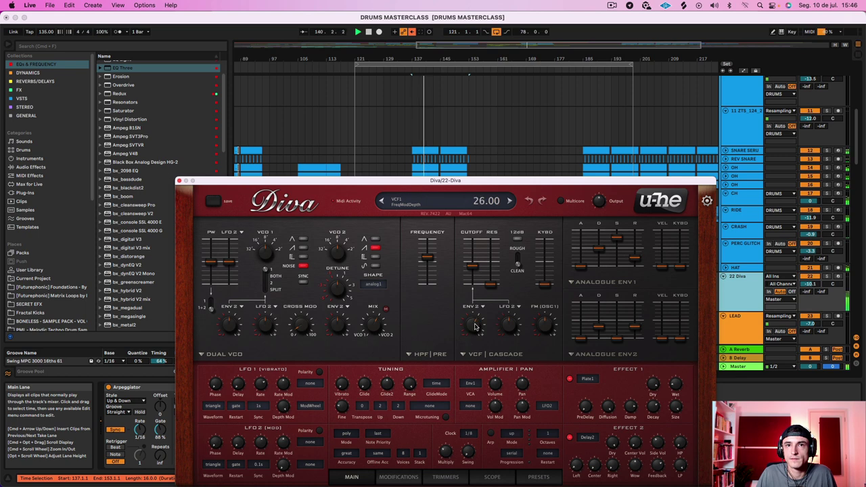
pyautogui.moveTo(468, 272)
pyautogui.mouseDown()
pyautogui.moveTo(472, 243)
pyautogui.moveTo(473, 270)
pyautogui.mouseUp()
pyautogui.scroll(4, 475, 328)
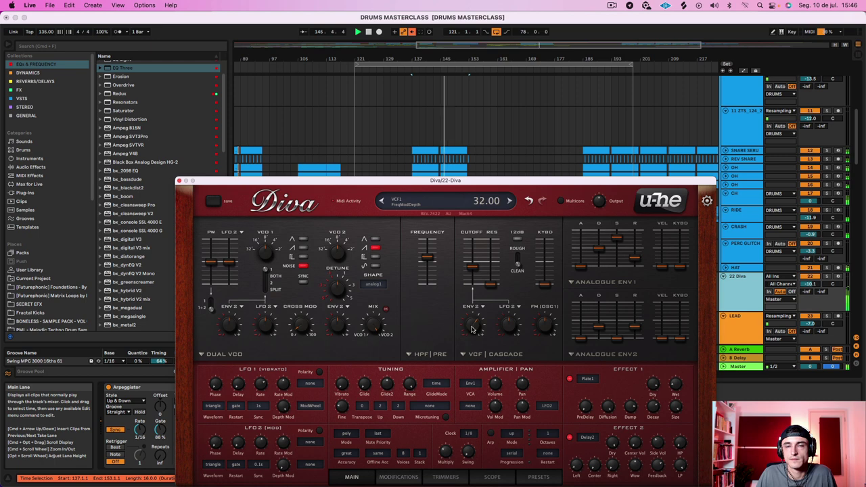
pyautogui.moveTo(465, 180); pyautogui.dragTo(527, 312)
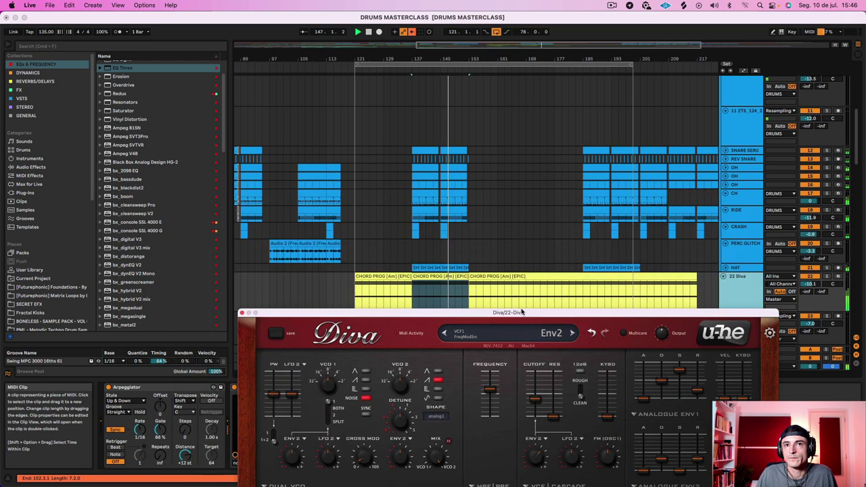
# Select the long CHORD PROG clip at bars 153–217 on 22 Diva and play it from bar 153.
pyautogui.click(478, 275)
pyautogui.press('space')
pyautogui.hscroll(5, 474, 267)
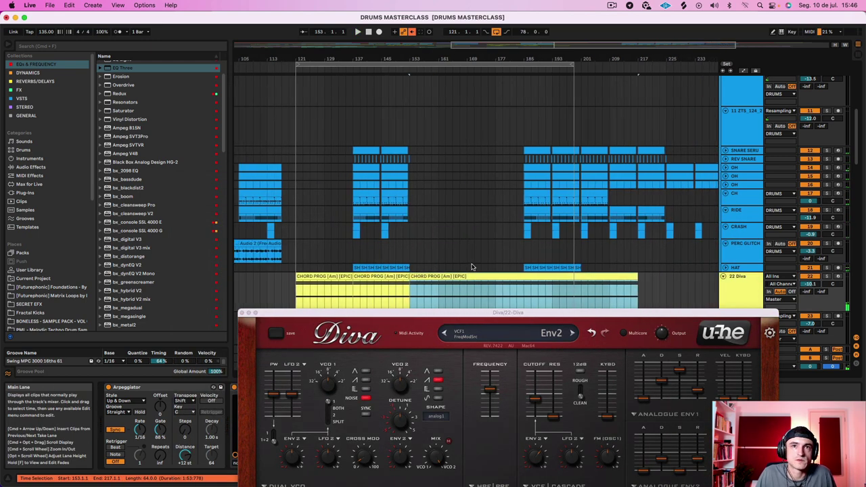
pyautogui.press('space')
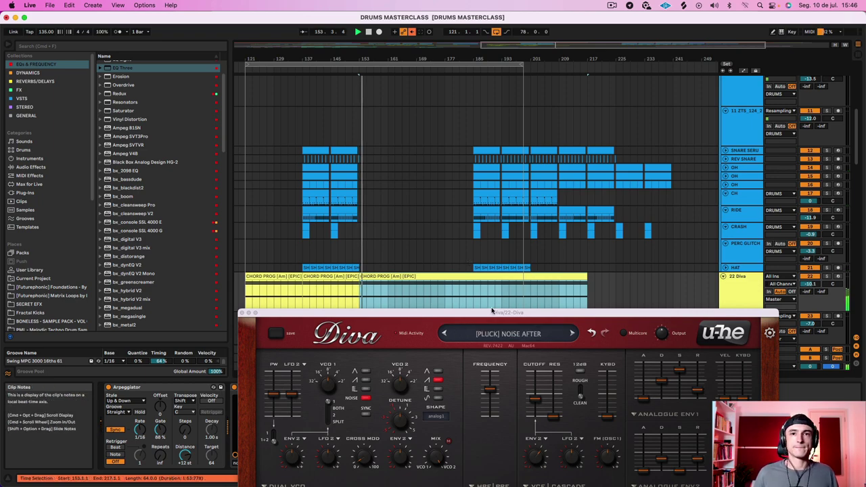
# Reveal the whole Diva interface and audition its VCF cutoff up to 121 and Env 2 modulation depth up to 68 during playback.
pyautogui.moveTo(489, 307); pyautogui.dragTo(375, 177)
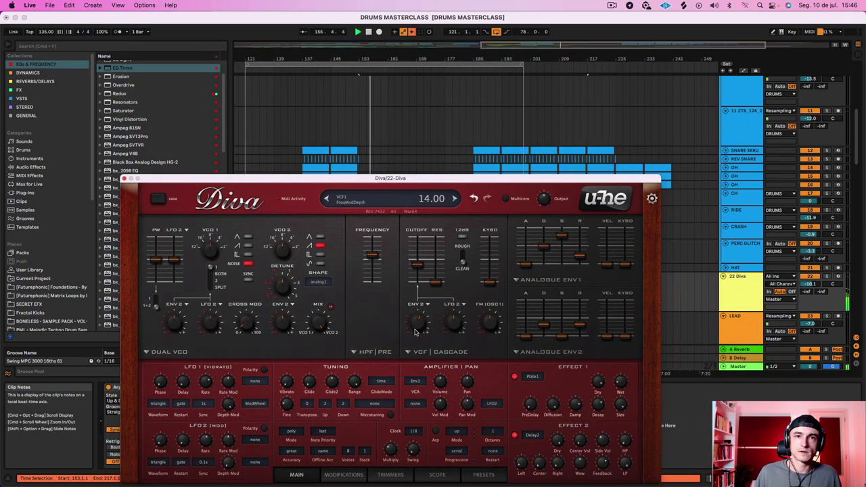
pyautogui.moveTo(423, 270); pyautogui.dragTo(421, 260)
pyautogui.moveTo(319, 321)
pyautogui.mouseDown()
pyautogui.moveTo(320, 349)
pyautogui.moveTo(321, 321)
pyautogui.mouseUp()
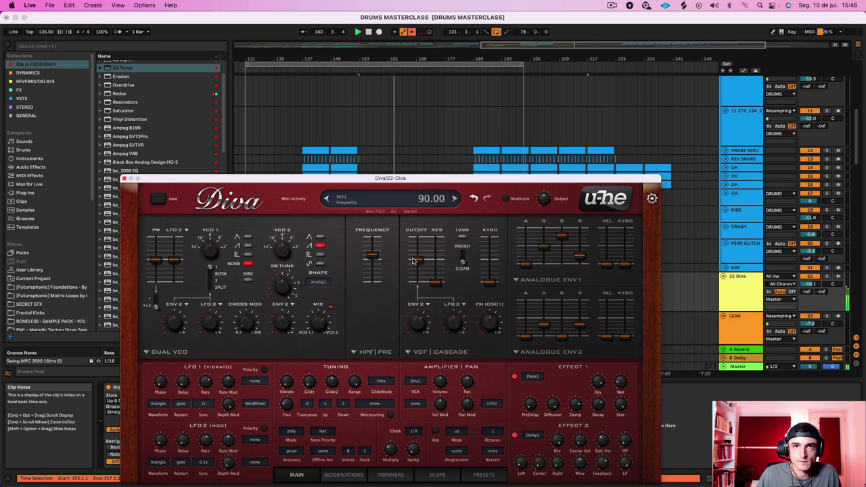
pyautogui.moveTo(412, 260); pyautogui.dragTo(419, 258)
pyautogui.moveTo(319, 324); pyautogui.dragTo(317, 305)
pyautogui.moveTo(418, 258); pyautogui.dragTo(416, 249)
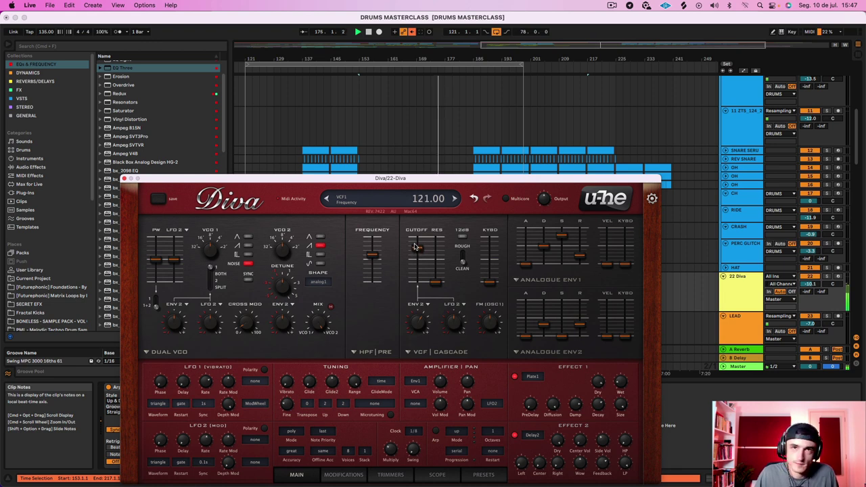
pyautogui.moveTo(414, 245); pyautogui.dragTo(415, 244)
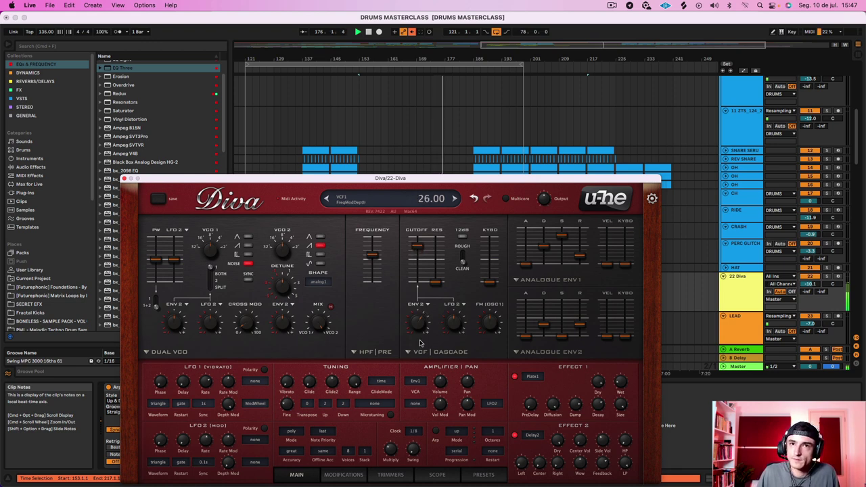
pyautogui.moveTo(416, 326); pyautogui.dragTo(416, 323)
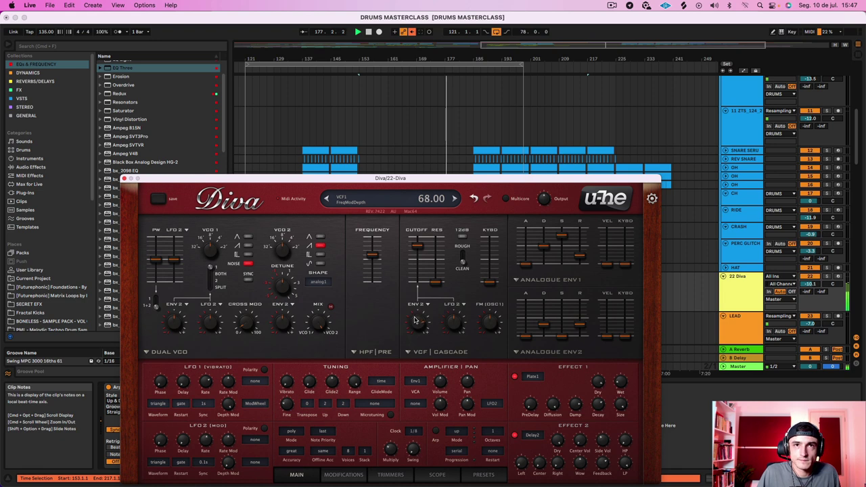
pyautogui.moveTo(314, 325)
pyautogui.mouseDown()
pyautogui.moveTo(318, 379)
pyautogui.moveTo(320, 328)
pyautogui.mouseUp()
# Set Diva's VCF cutoff to 48 and its Env 2 modulation depth to 80, and close the synth window.
pyautogui.moveTo(417, 245); pyautogui.dragTo(418, 279)
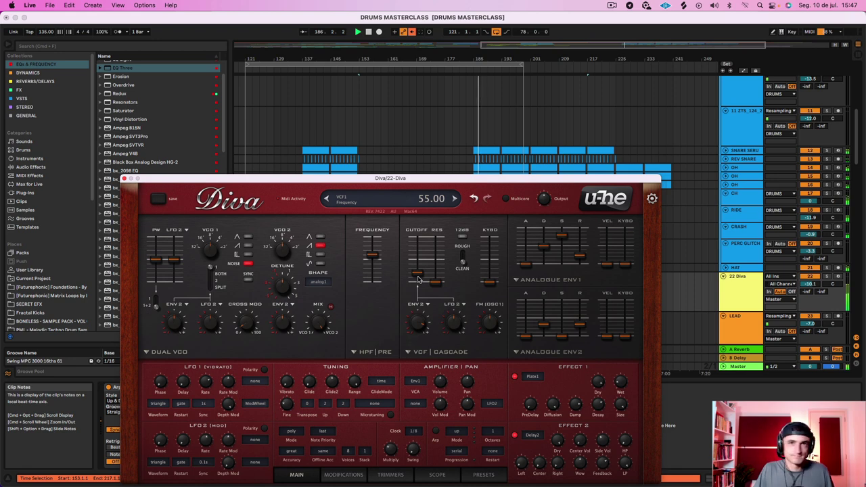
pyautogui.moveTo(419, 281); pyautogui.dragTo(419, 283)
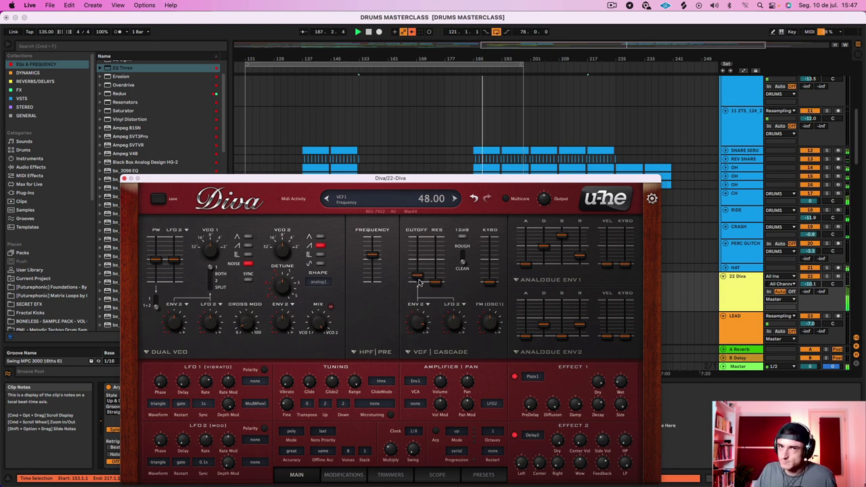
pyautogui.moveTo(418, 323); pyautogui.dragTo(418, 321)
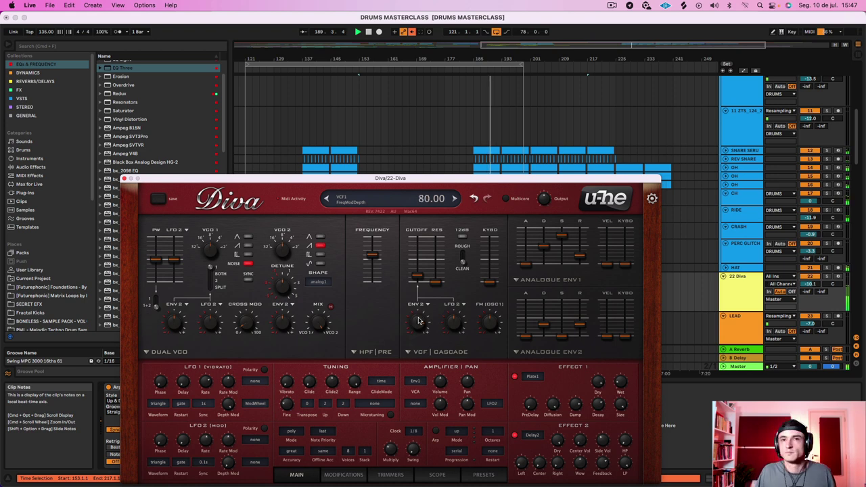
pyautogui.click(125, 179)
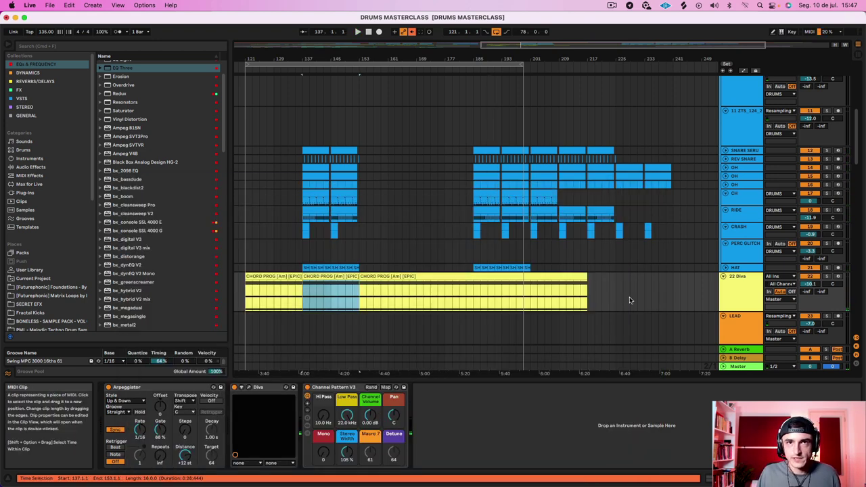
# Select the CHORD PROG clip at bars 153–217 on 22 Diva and show the whole arrangement with its section labels.
pyautogui.click(419, 277)
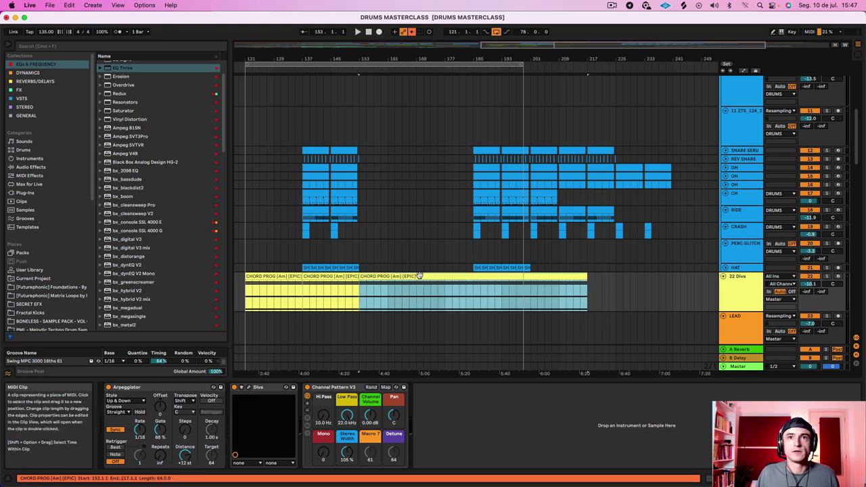
pyautogui.scroll(8, 423, 274)
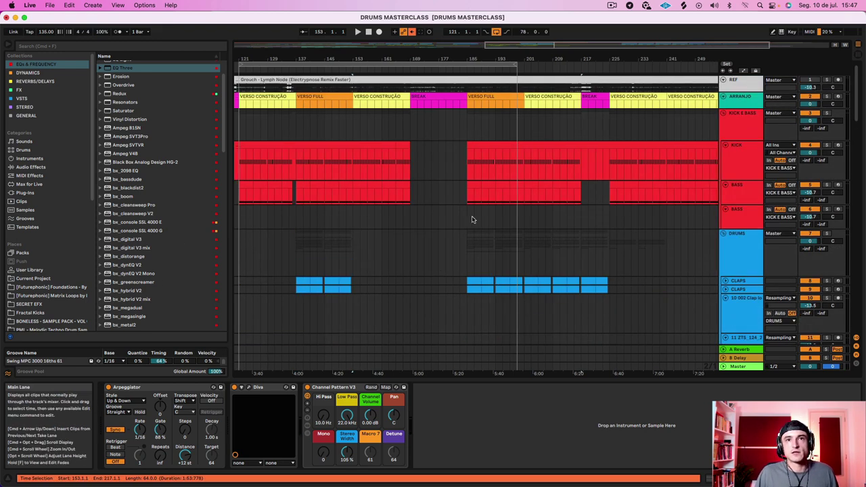
pyautogui.hscroll(-10, 431, 270)
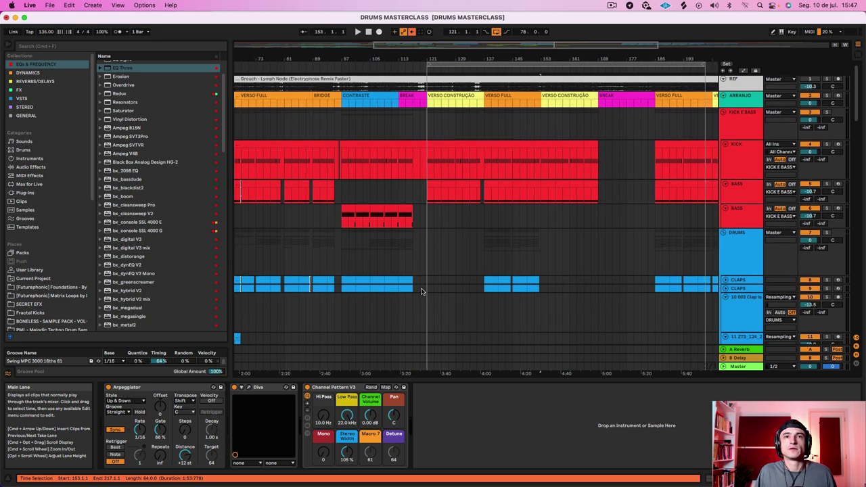
pyautogui.moveTo(422, 59); pyautogui.dragTo(422, 28)
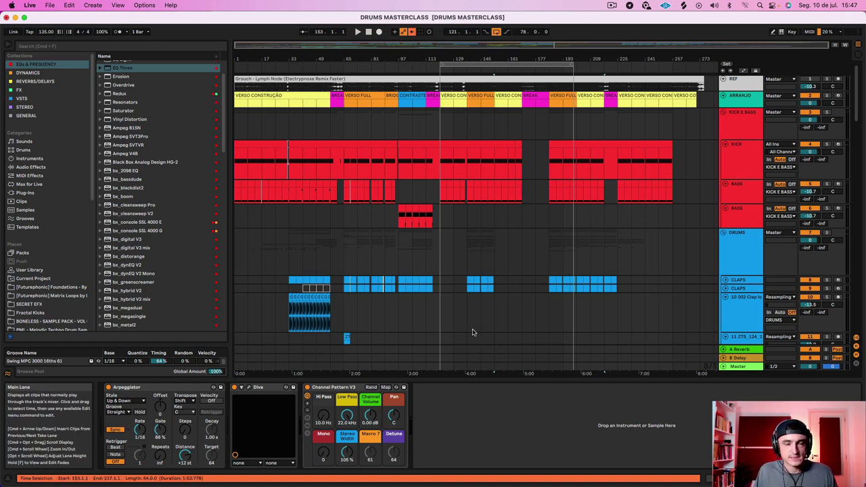
pyautogui.click(492, 465)
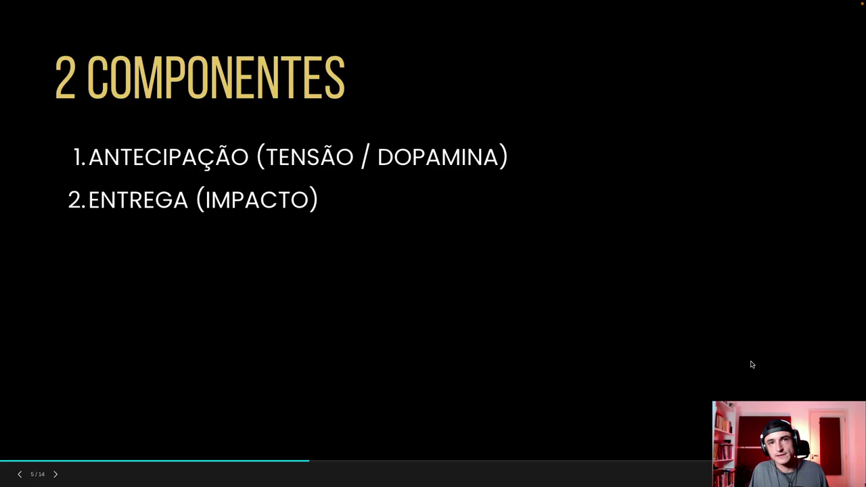
pyautogui.click(744, 360)
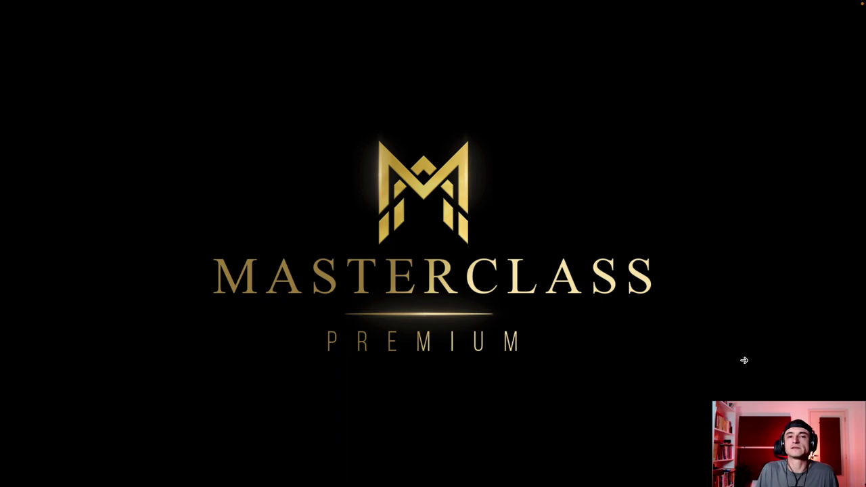
pyautogui.press('Right')
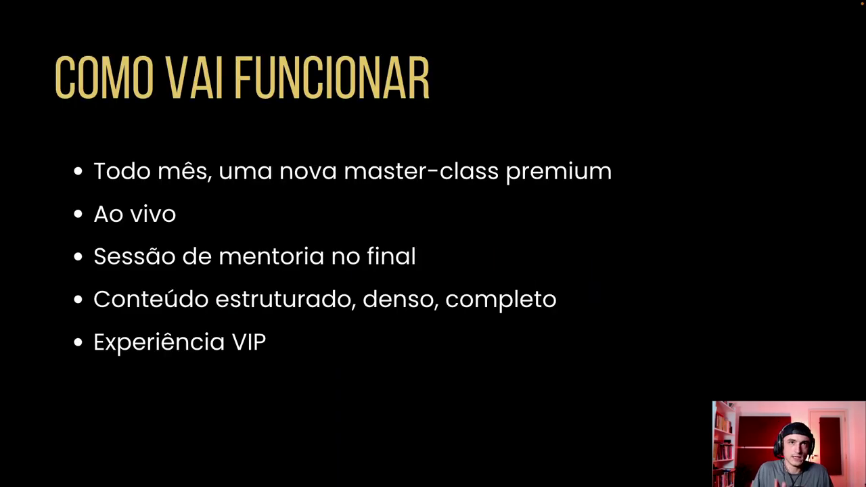